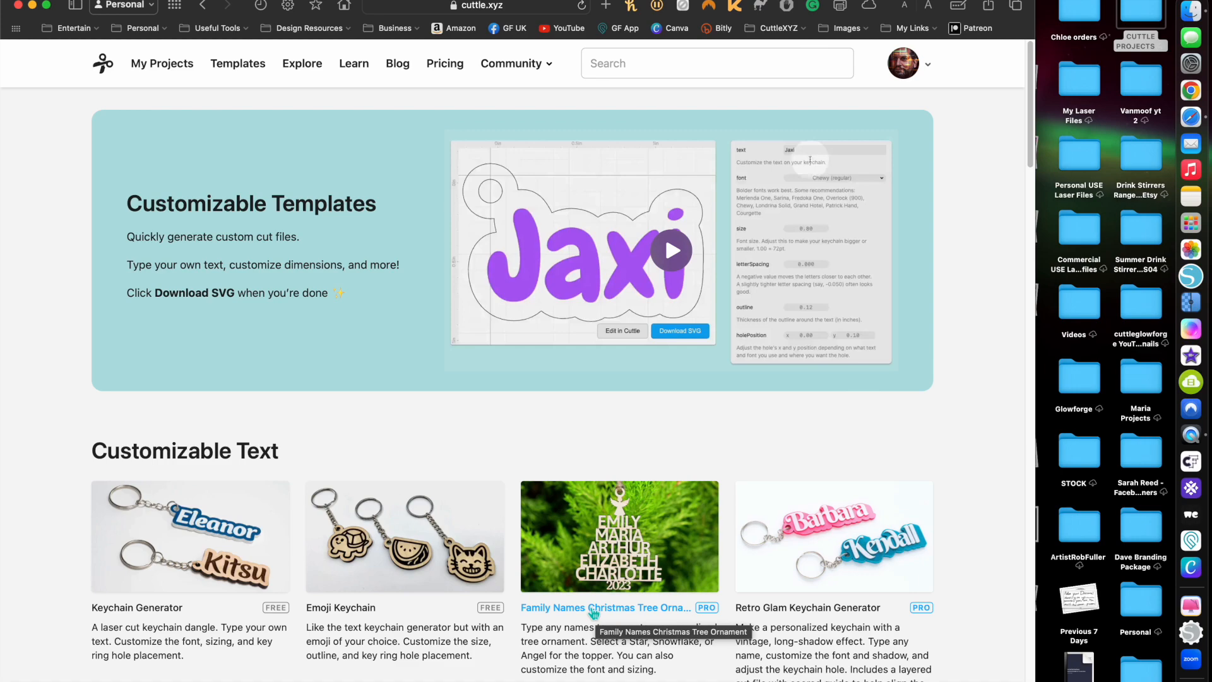
Open the Family Names Christmas Tree Ornament template and bring up its customizer with the ornament preview.
click(593, 608)
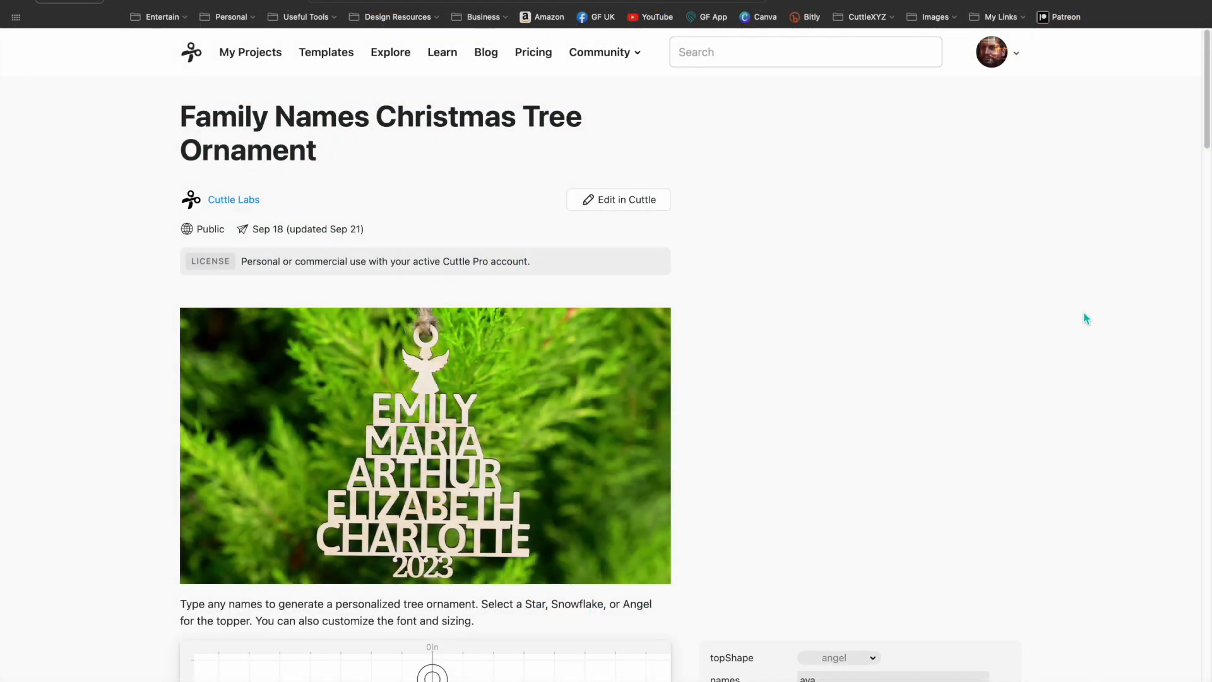
scroll(1084, 316, down, 5)
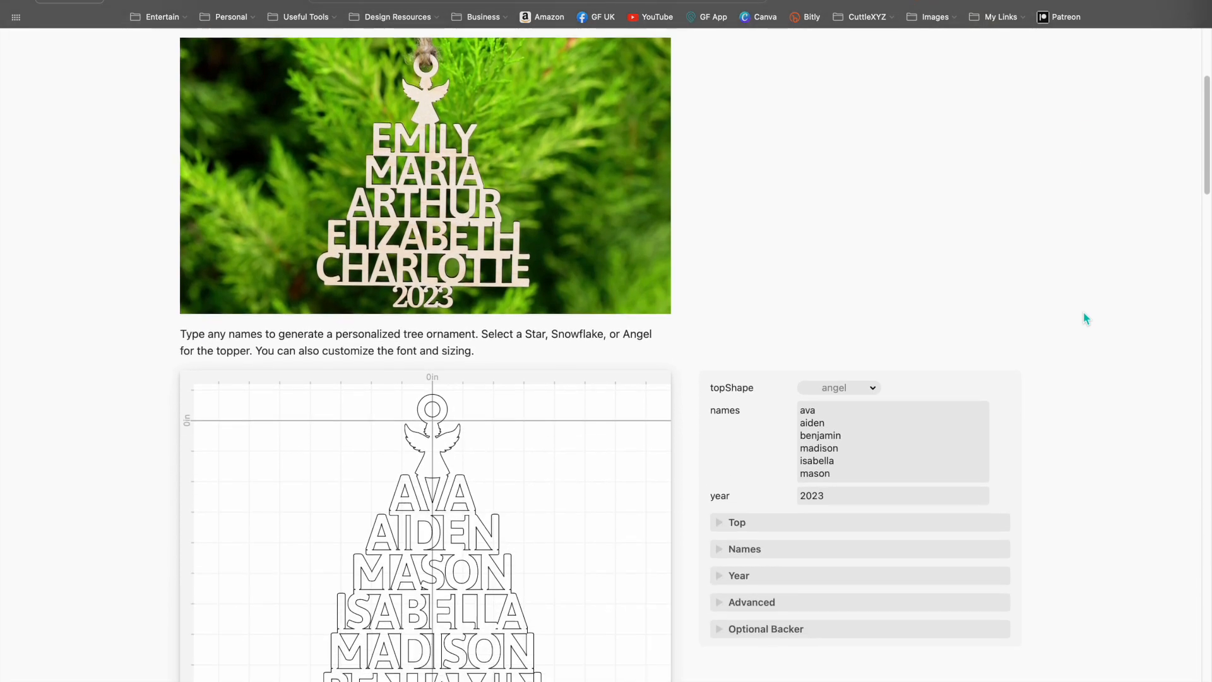
scroll(1084, 316, down, 1)
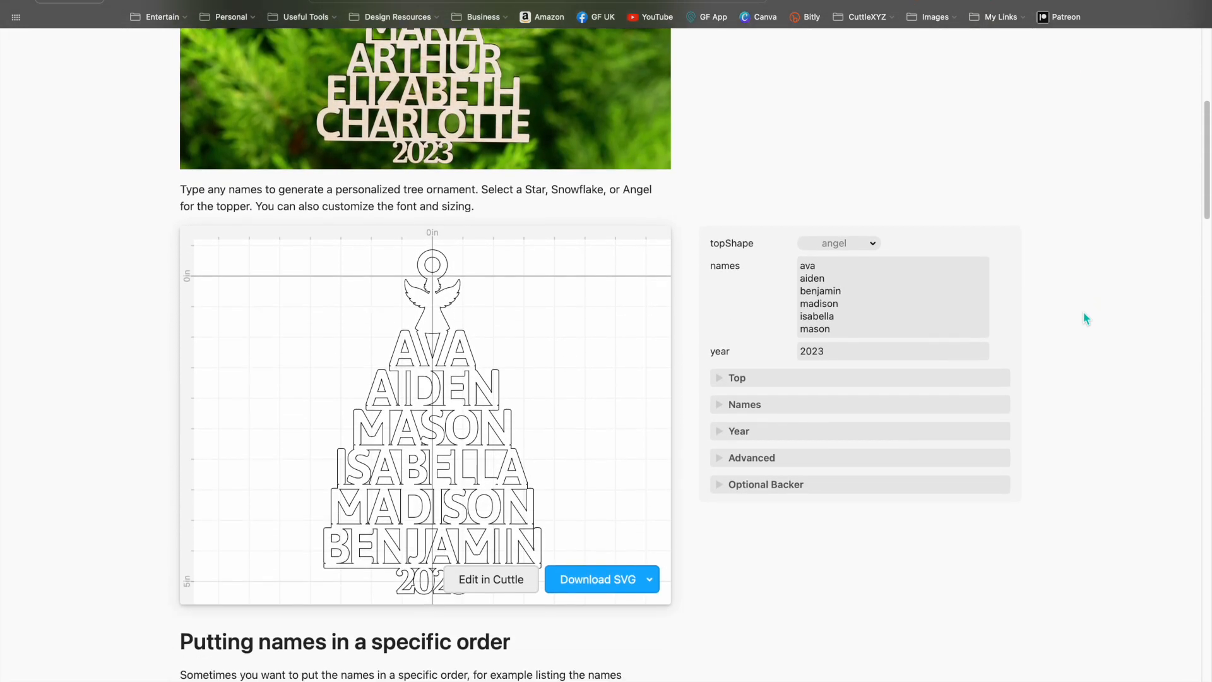
scroll(1084, 318, up, 3)
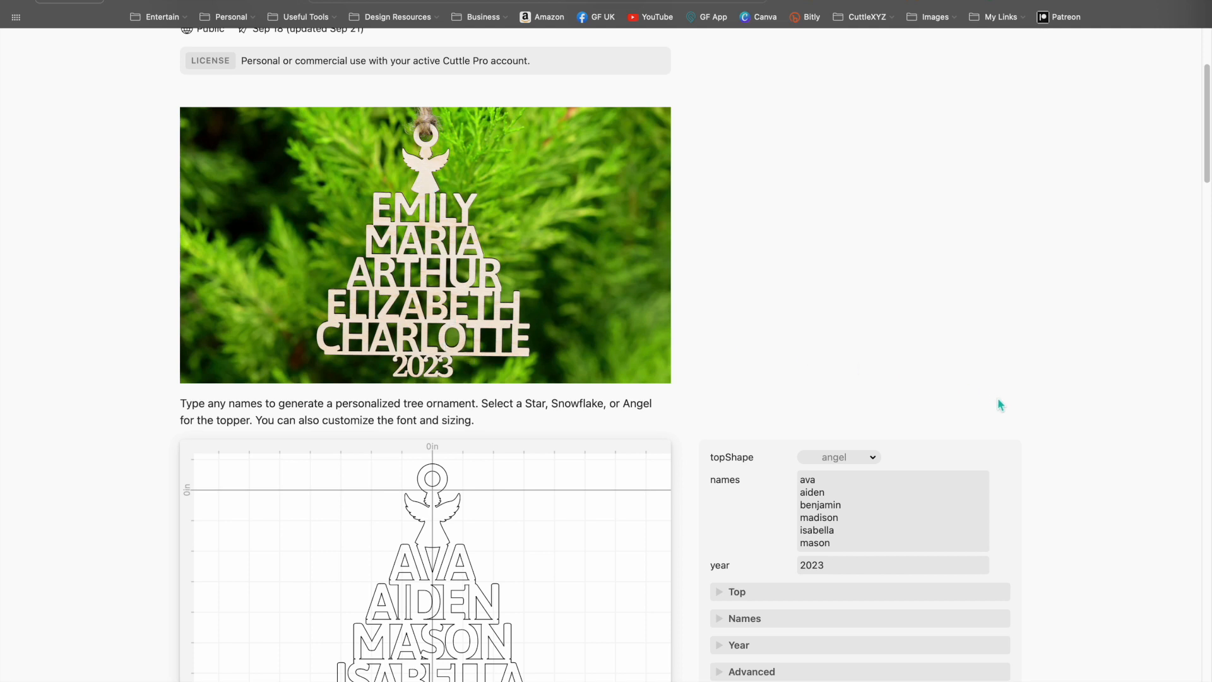
scroll(1001, 404, down, 4)
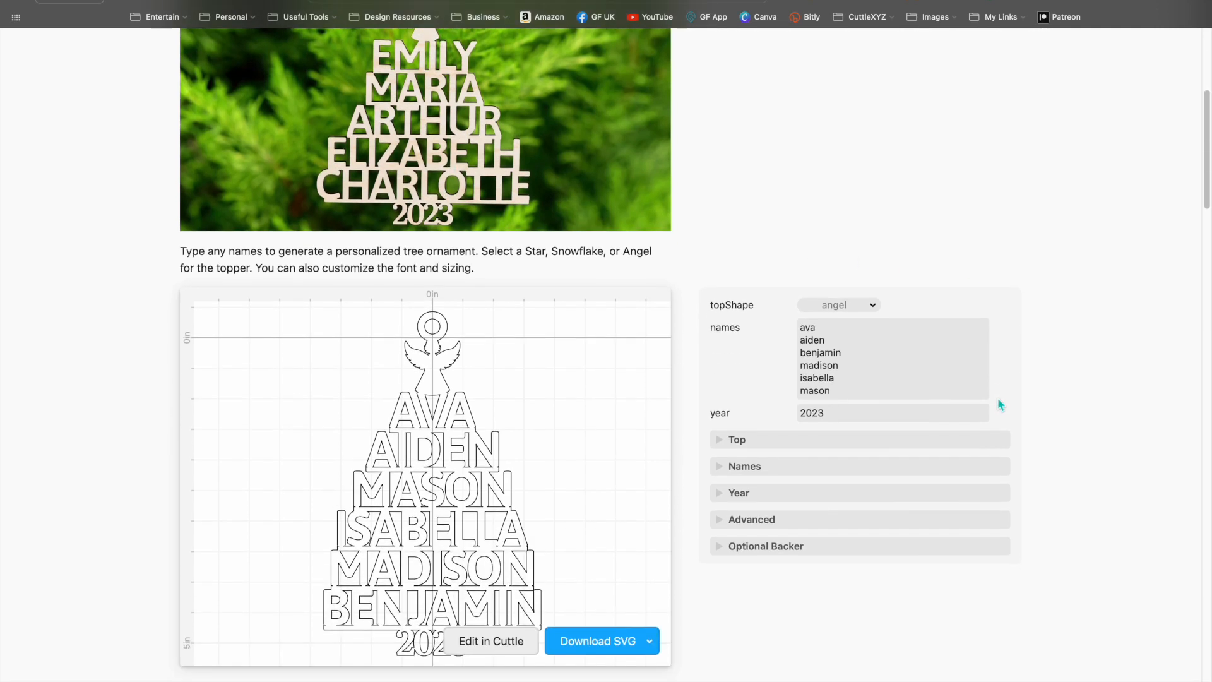
scroll(1001, 405, down, 1)
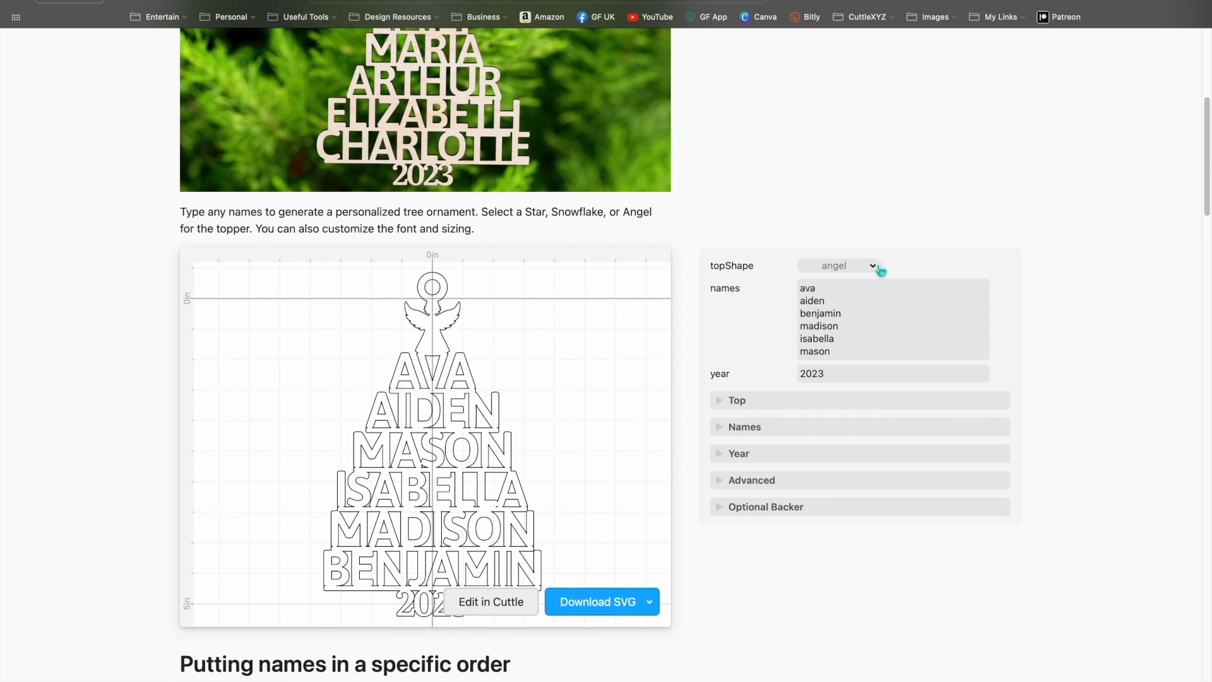
Try the star, snowflake, paw and dreidel options as the ornament's top shape.
click(875, 268)
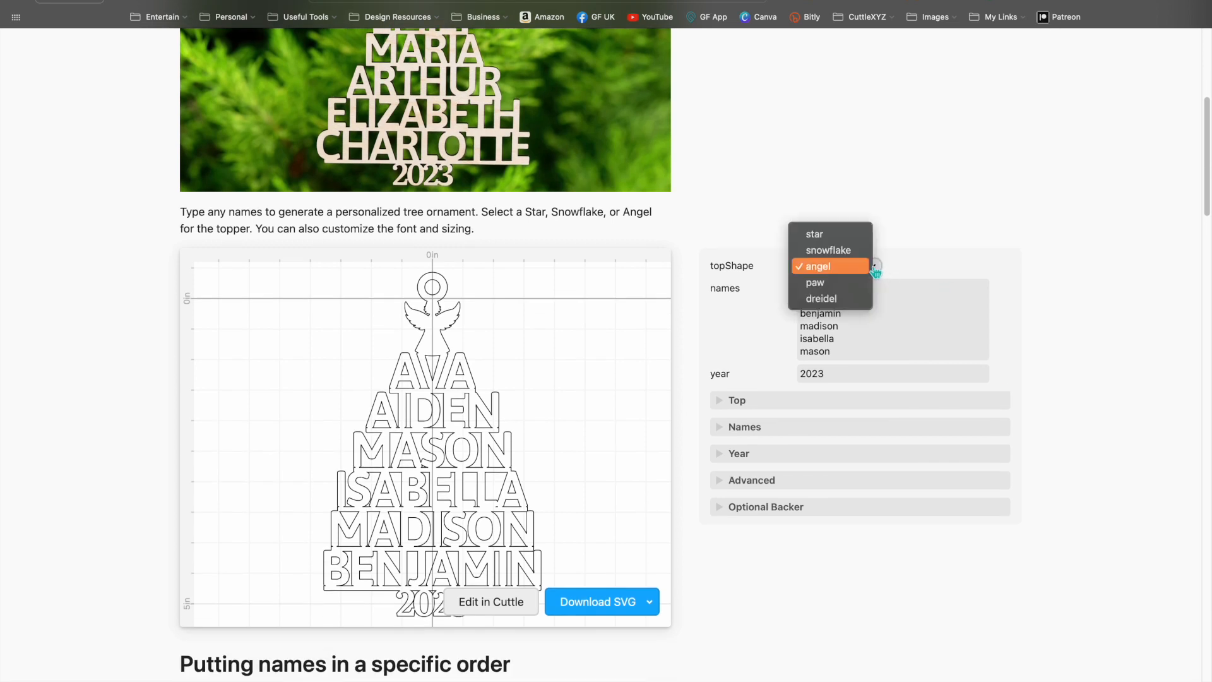
click(840, 237)
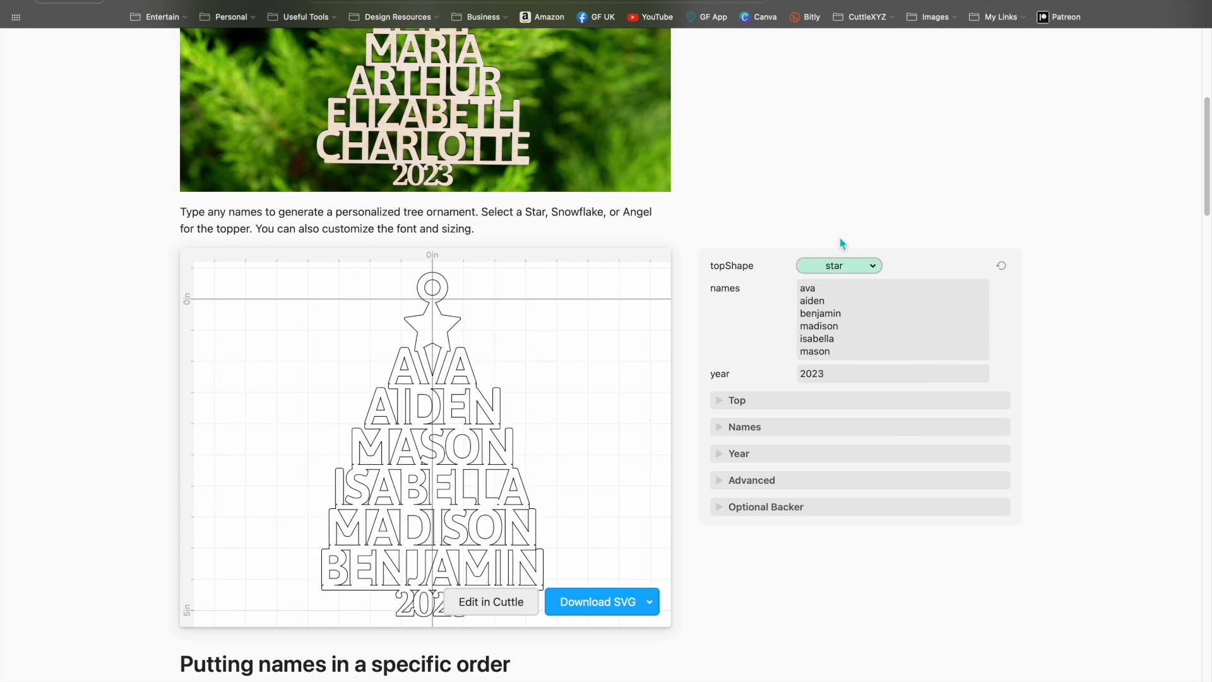
click(874, 268)
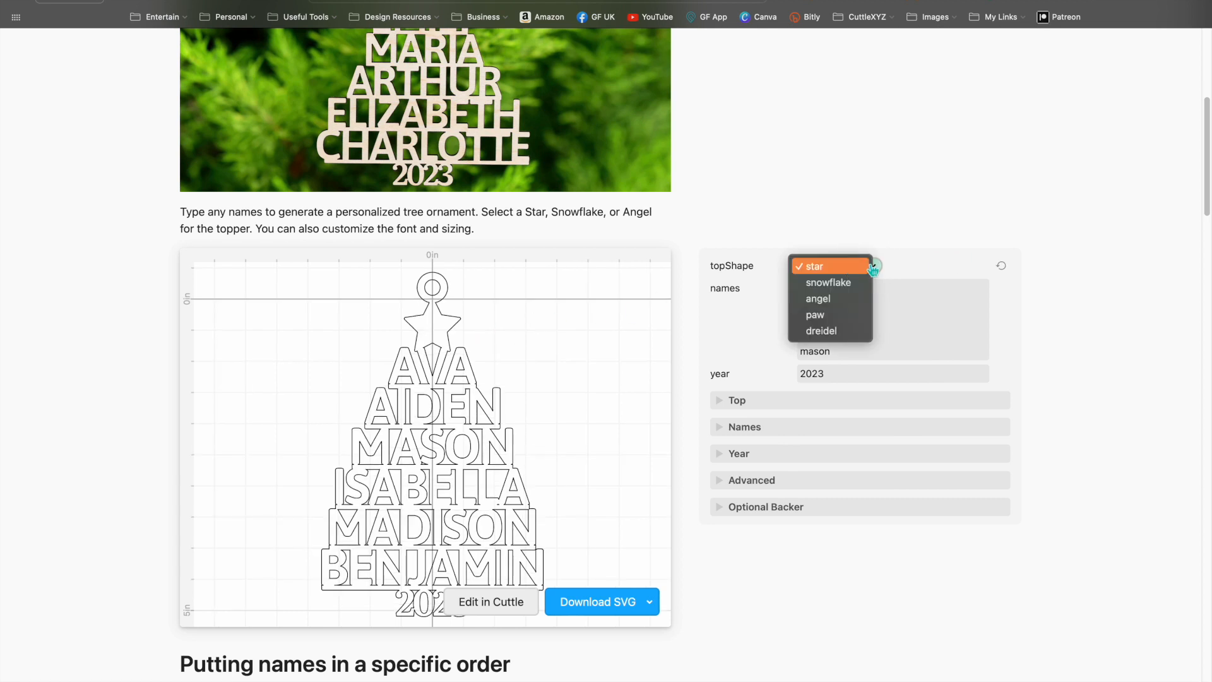
click(846, 281)
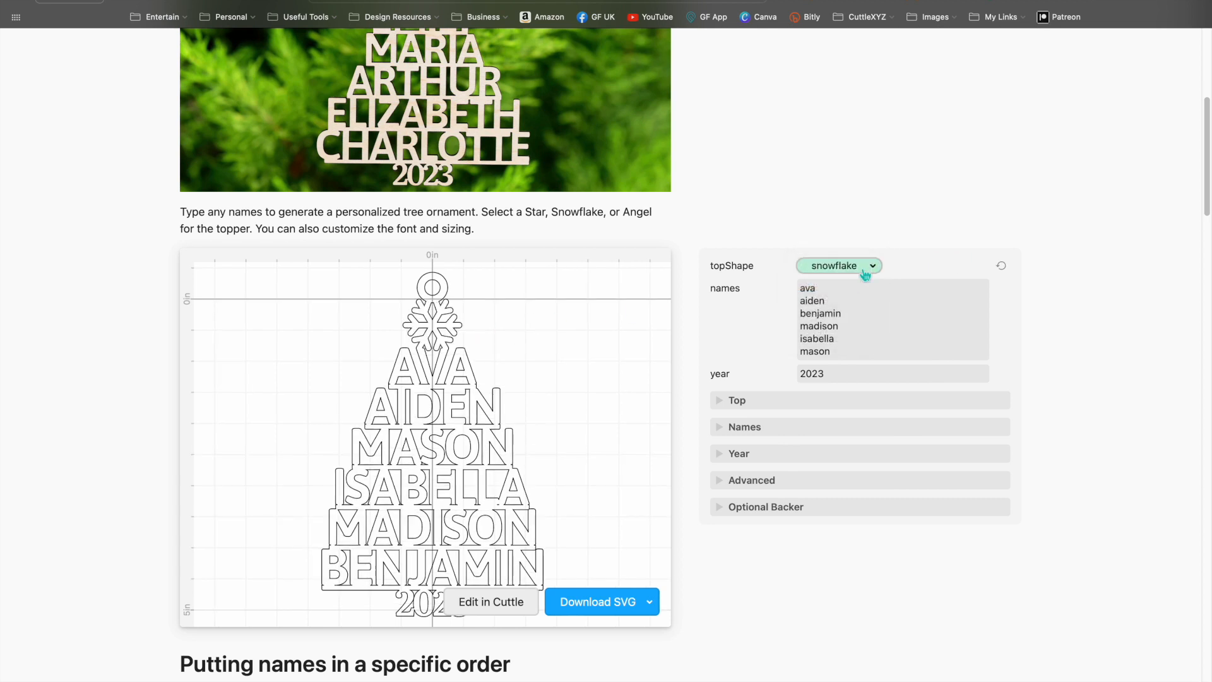
click(863, 272)
key(Escape)
click(841, 300)
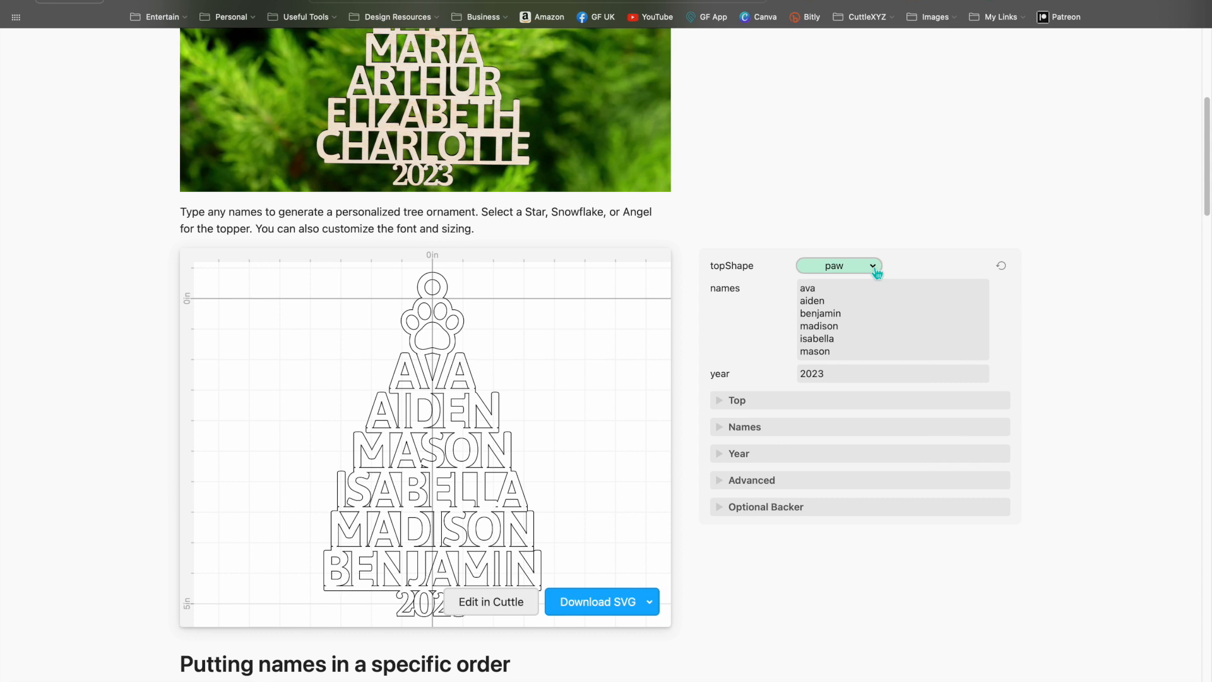
click(875, 267)
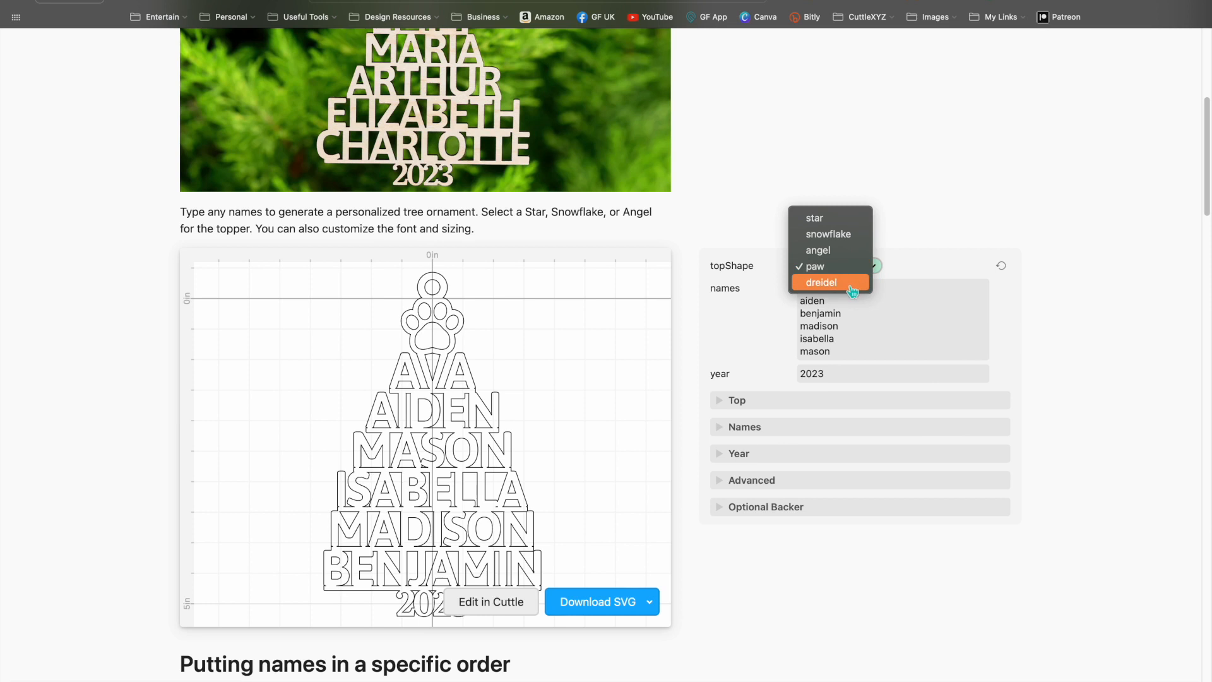
click(852, 283)
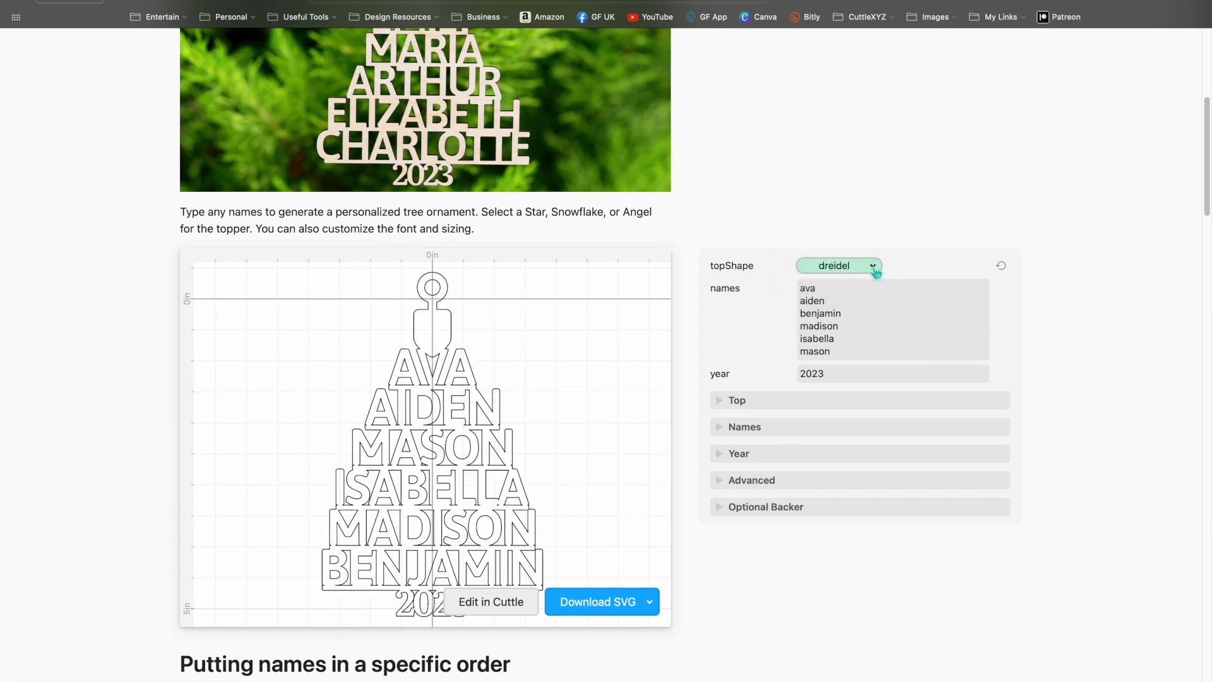
Set the ornament's top shape to star.
click(874, 268)
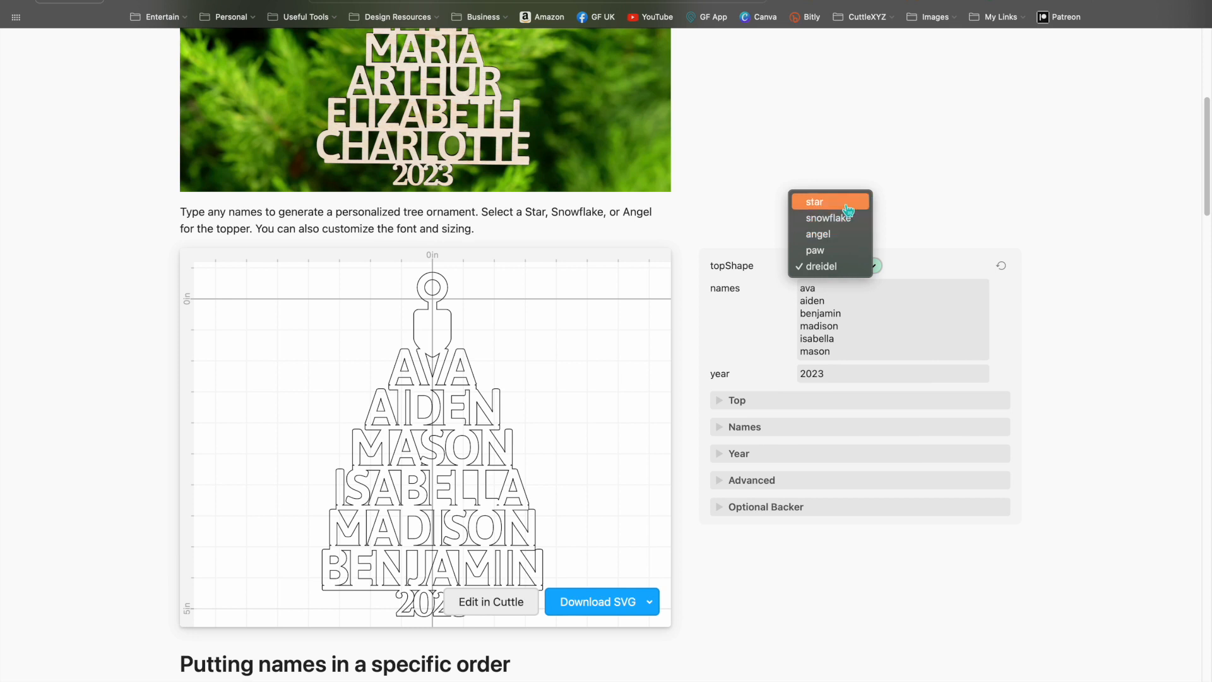
click(847, 202)
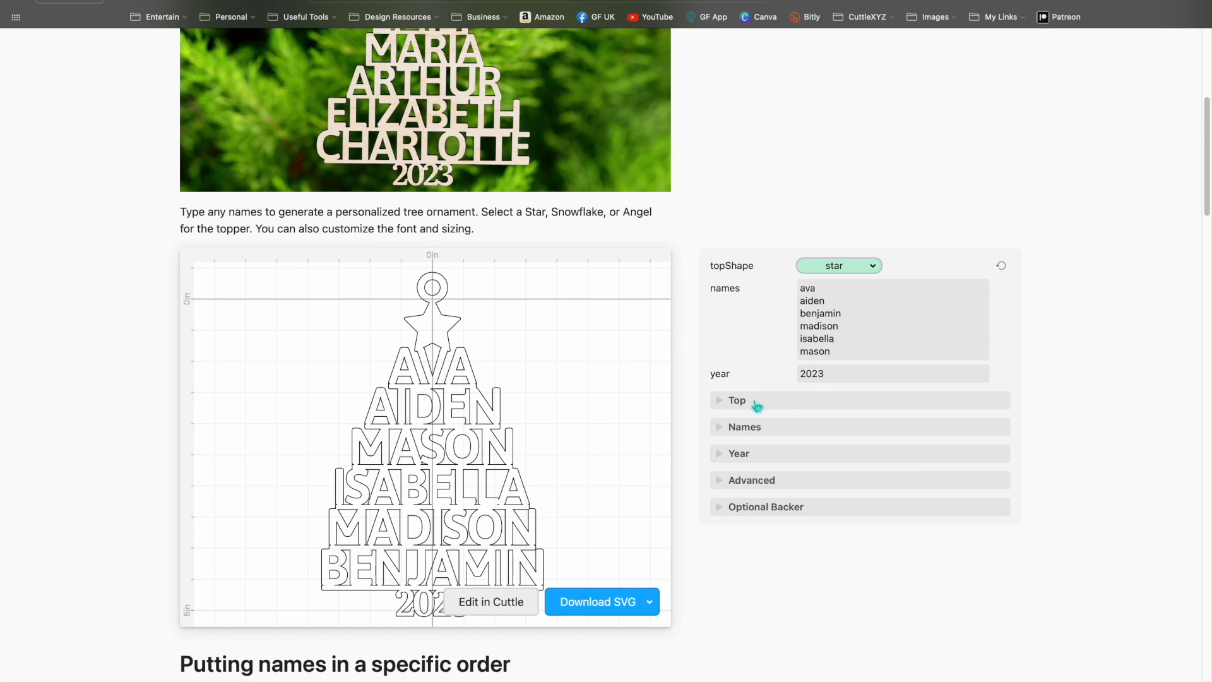
Expand the Top, Names, Year, Advanced and Optional Backer settings to examine the available customization options.
click(720, 401)
scroll(729, 445, down, 3)
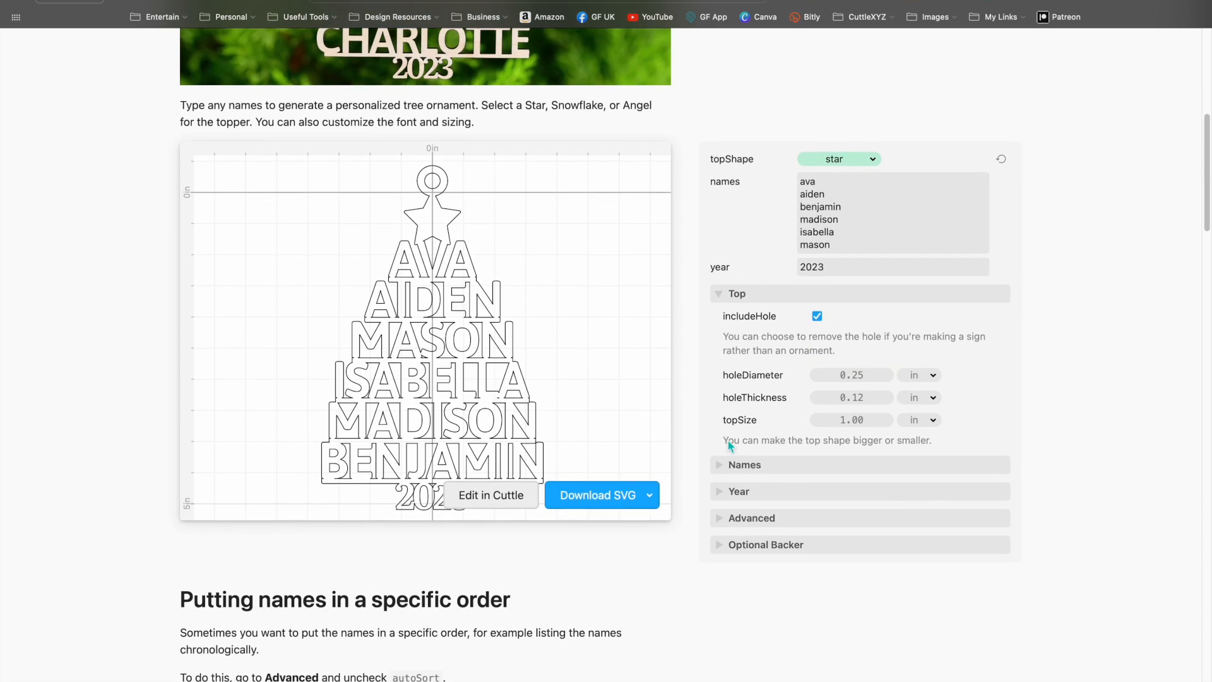
click(718, 461)
scroll(828, 469, down, 1)
scroll(828, 468, down, 3)
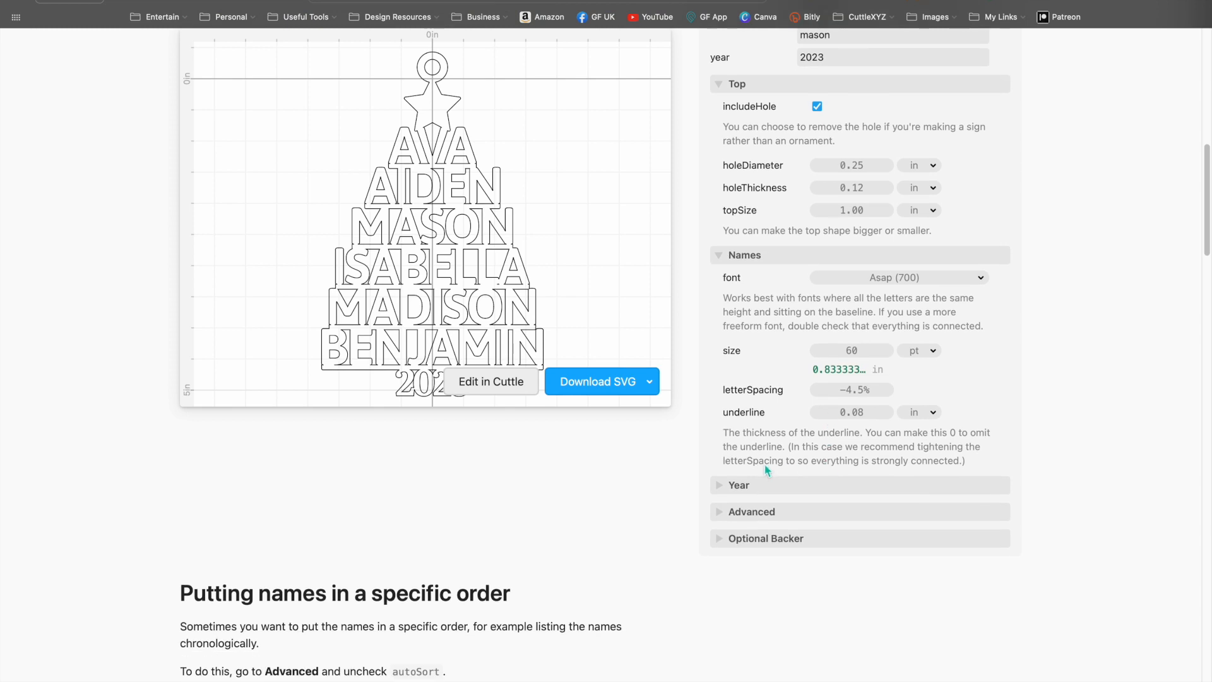
click(732, 487)
scroll(780, 479, down, 2)
scroll(780, 479, down, 2)
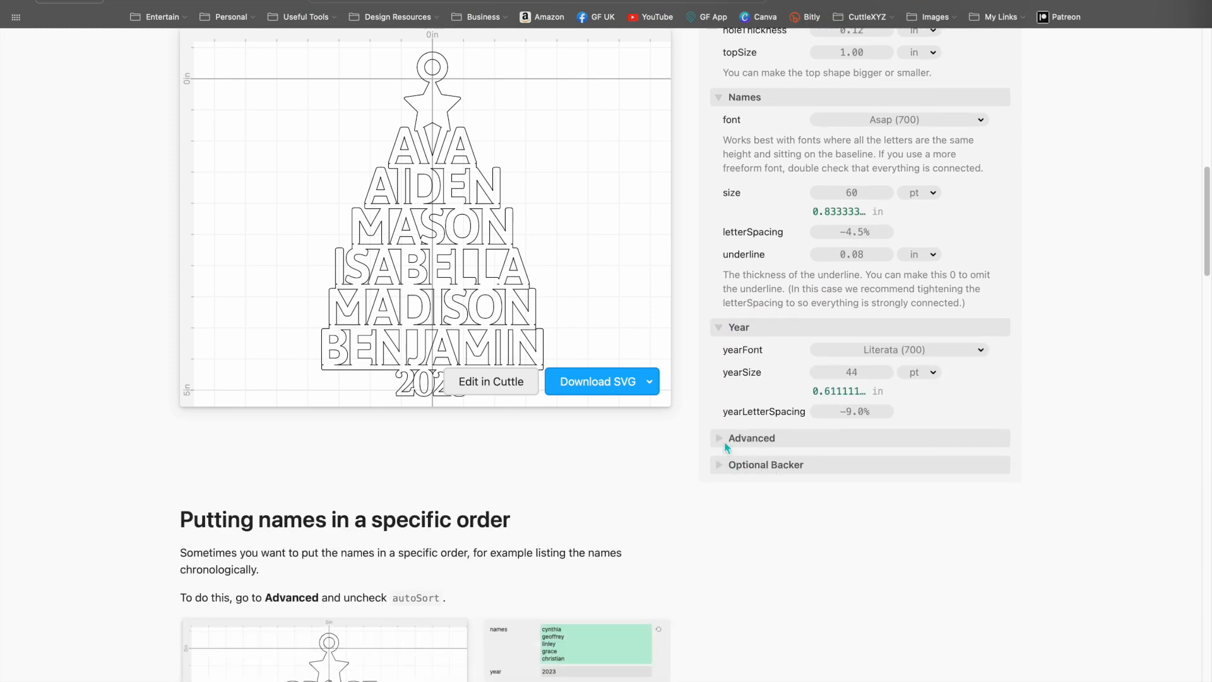
click(719, 438)
scroll(801, 453, down, 4)
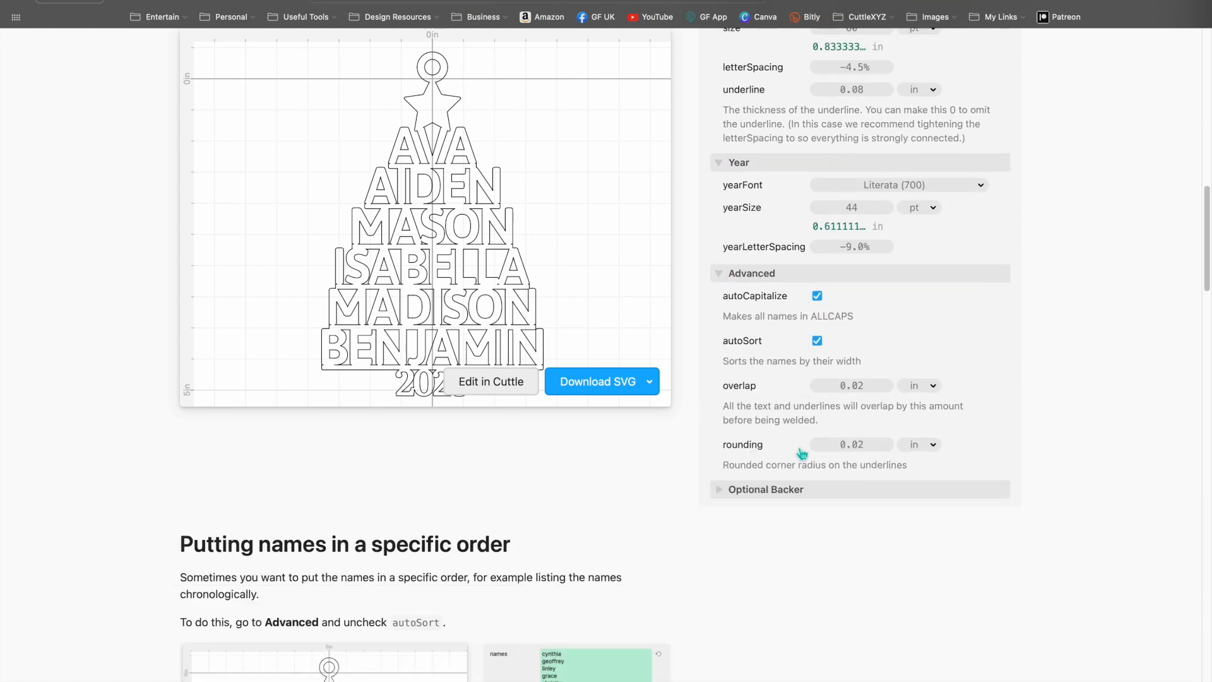
click(803, 480)
Replace the sample names on the ornament with five family members' first names, one per line.
scroll(803, 482, up, 10)
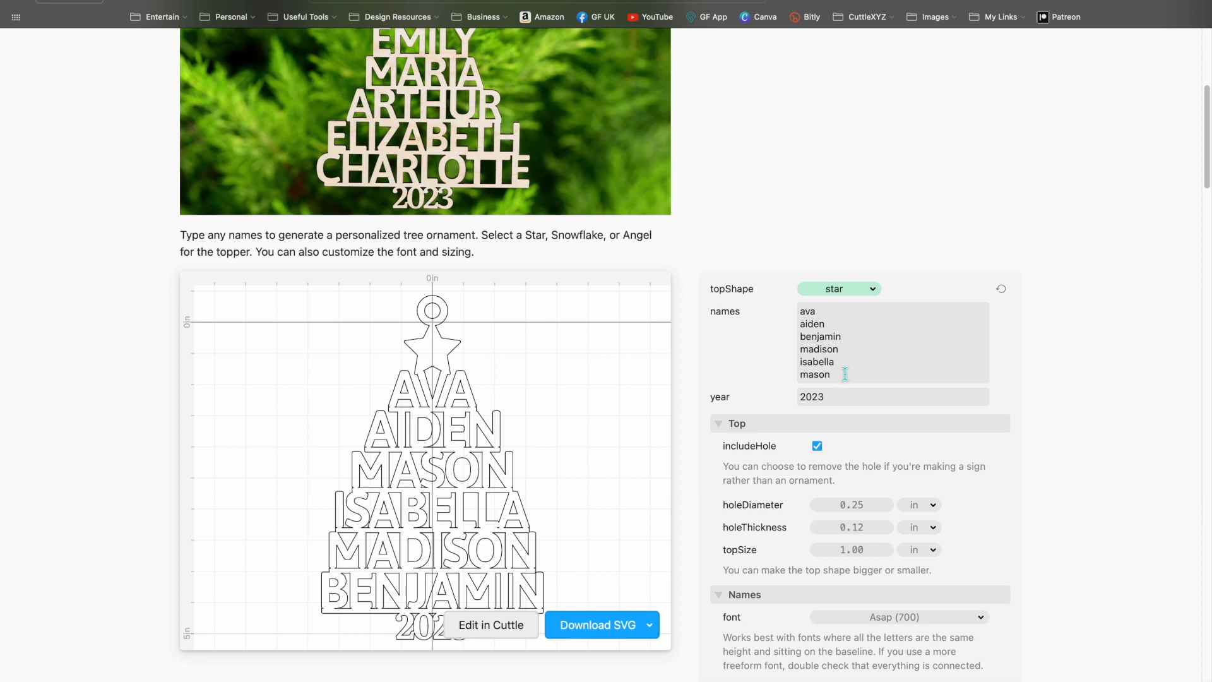
drag(845, 374, 788, 314)
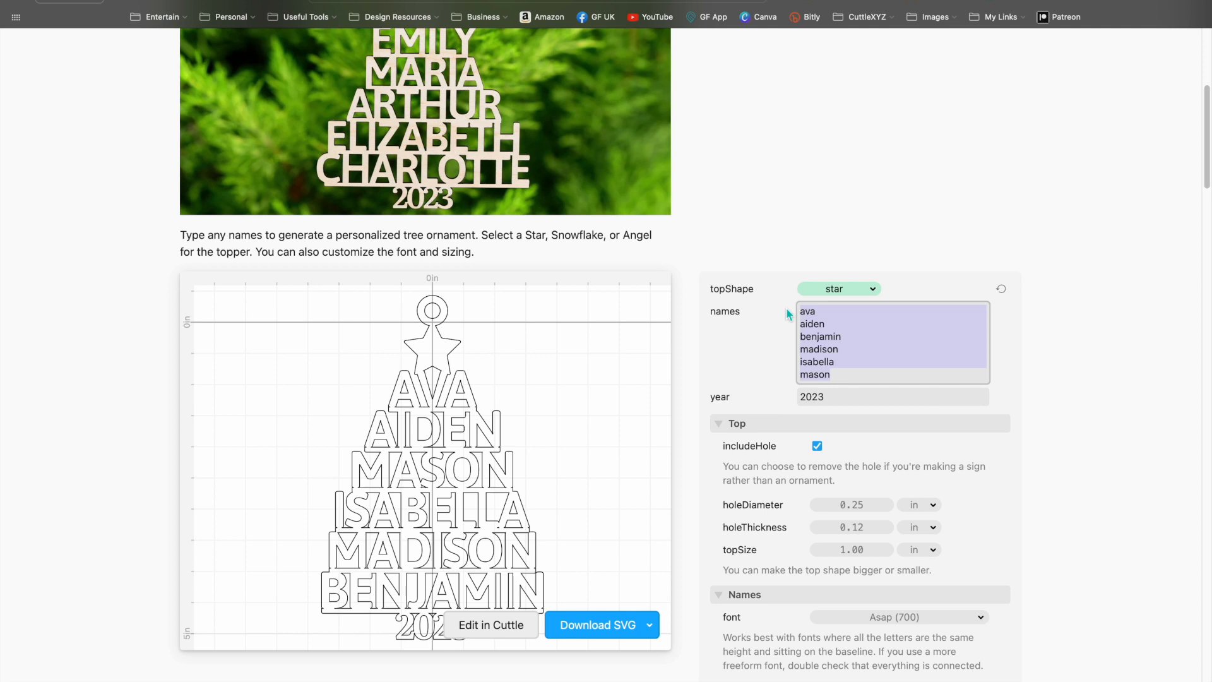
text(Nick)
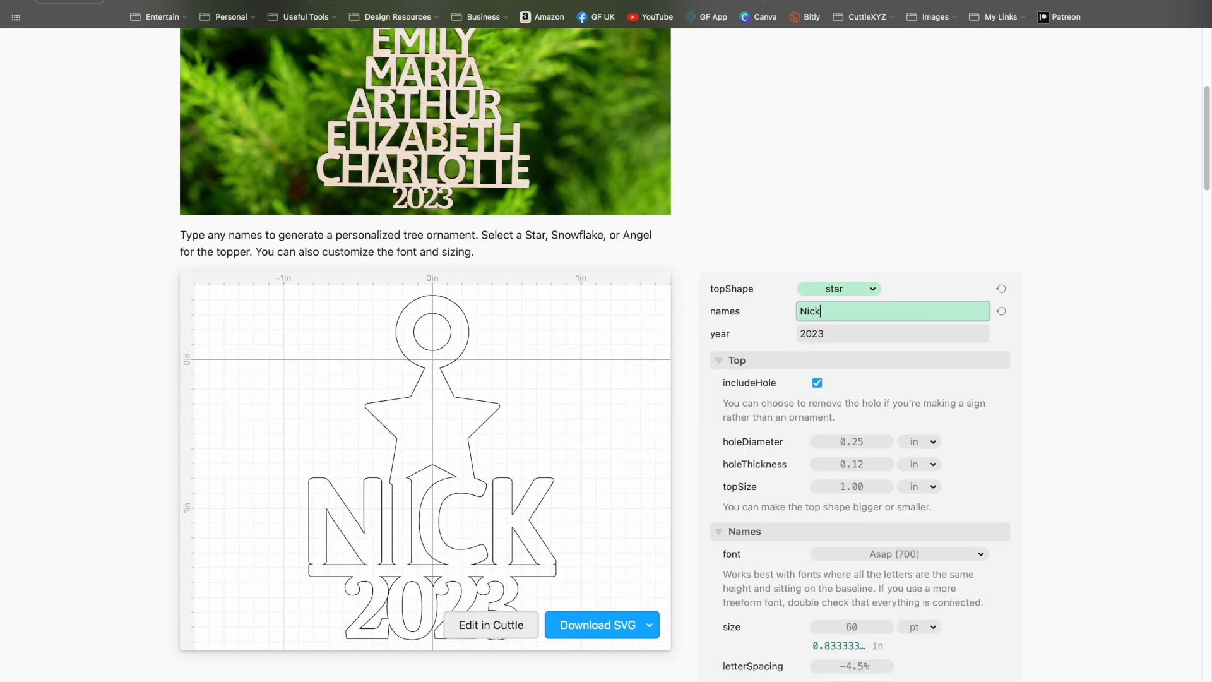
key(Return)
text(Paul)
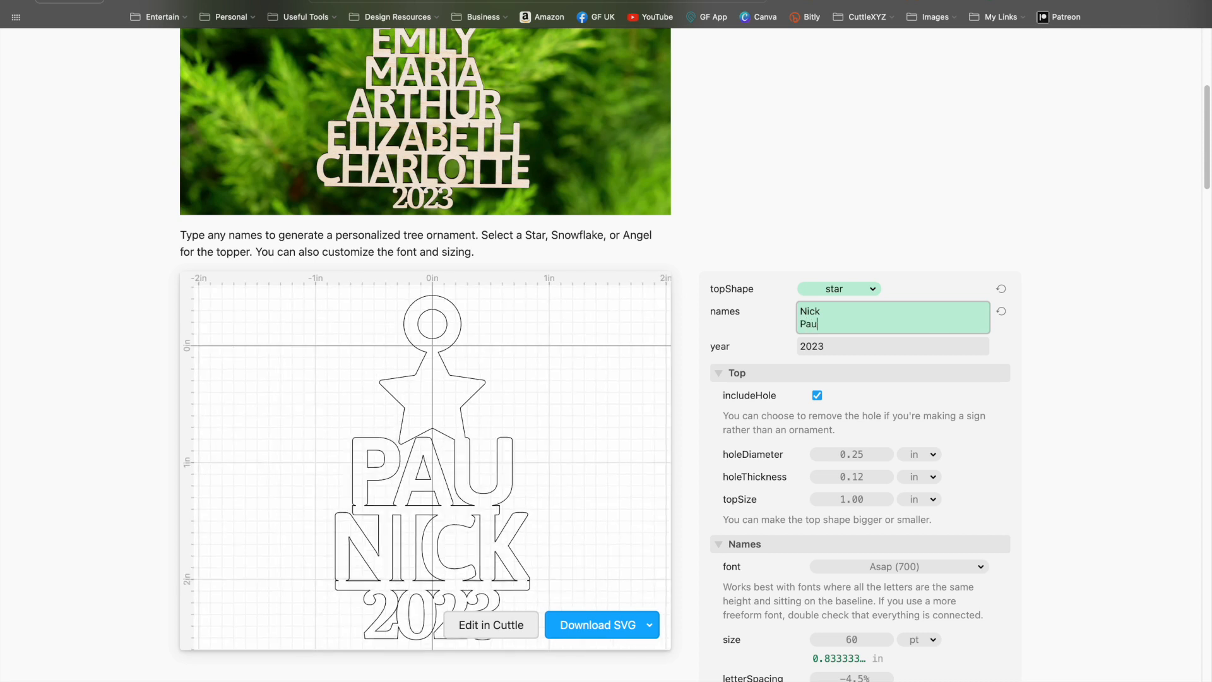
key(Return)
text(Mark)
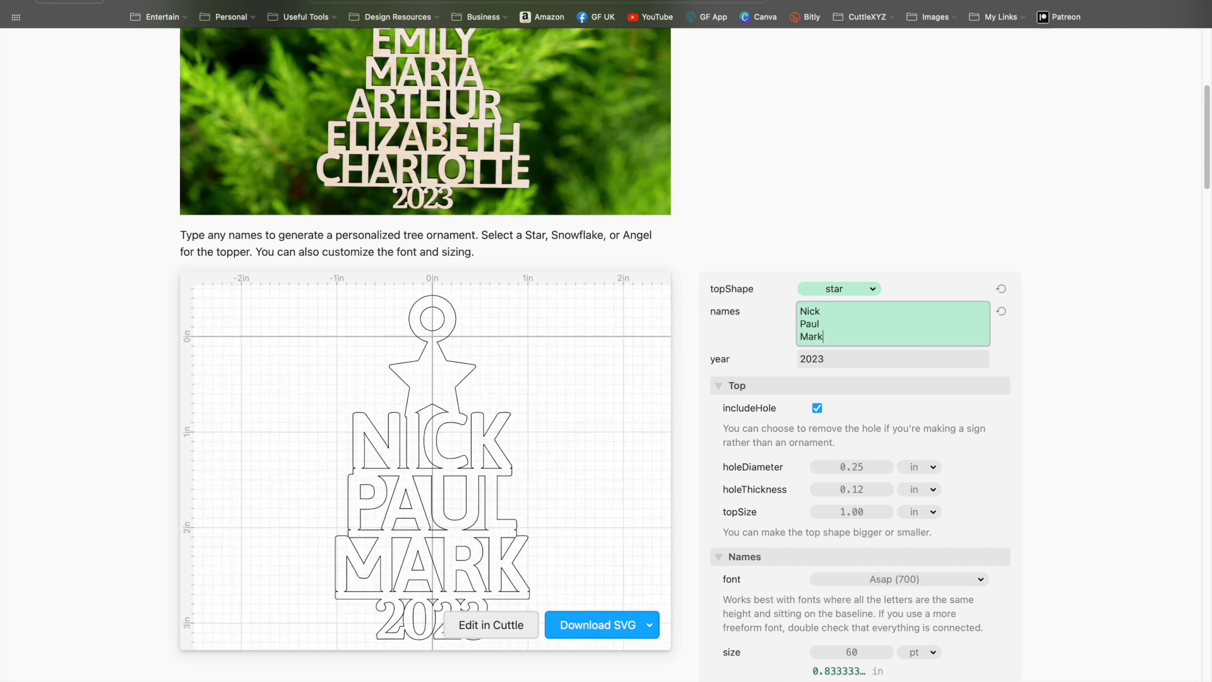
key(Return)
text(Dav)
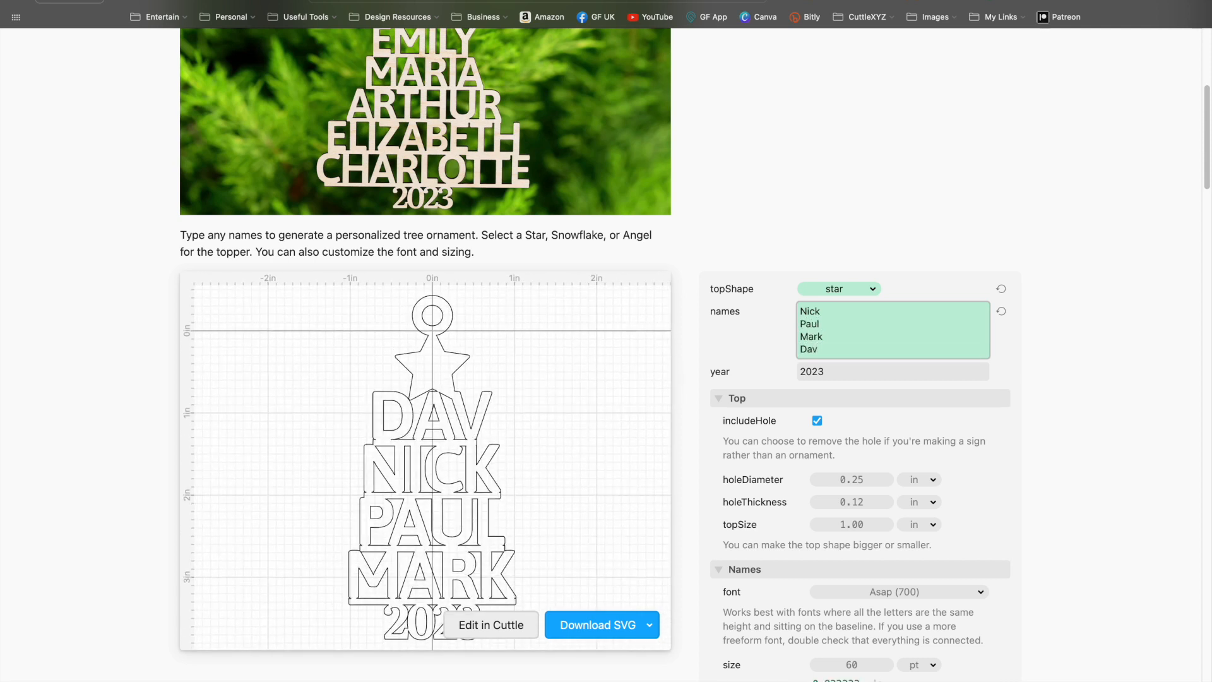
text(id)
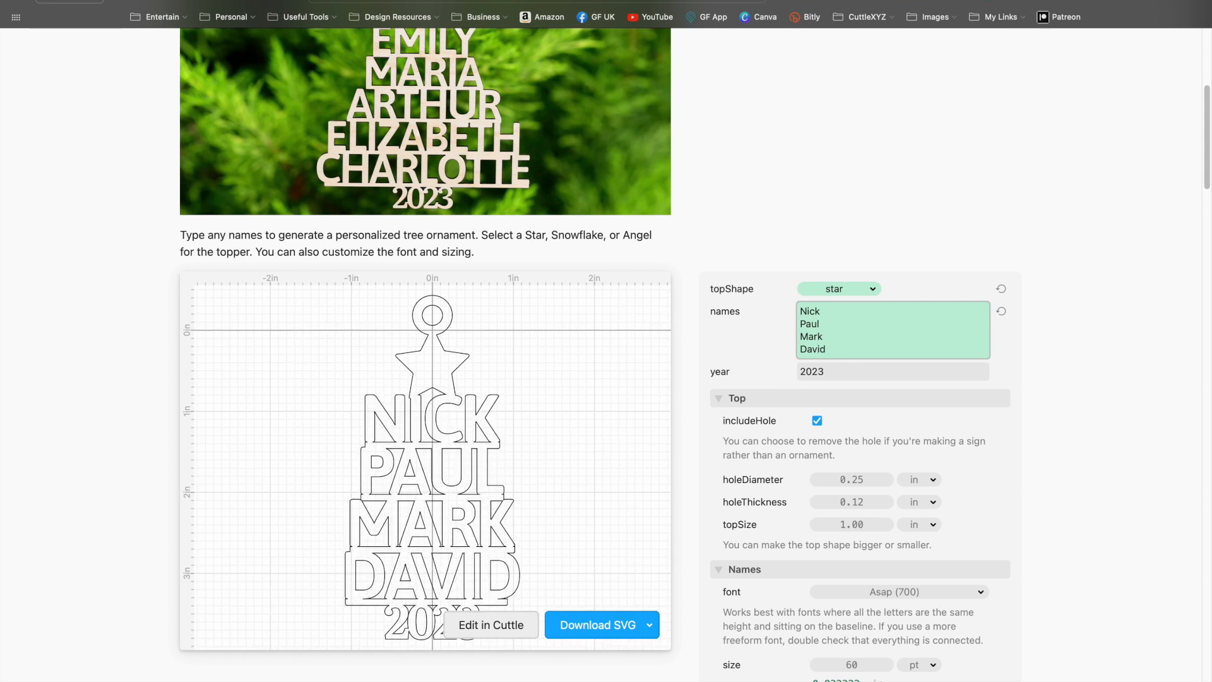
key(Return)
text(Rob)
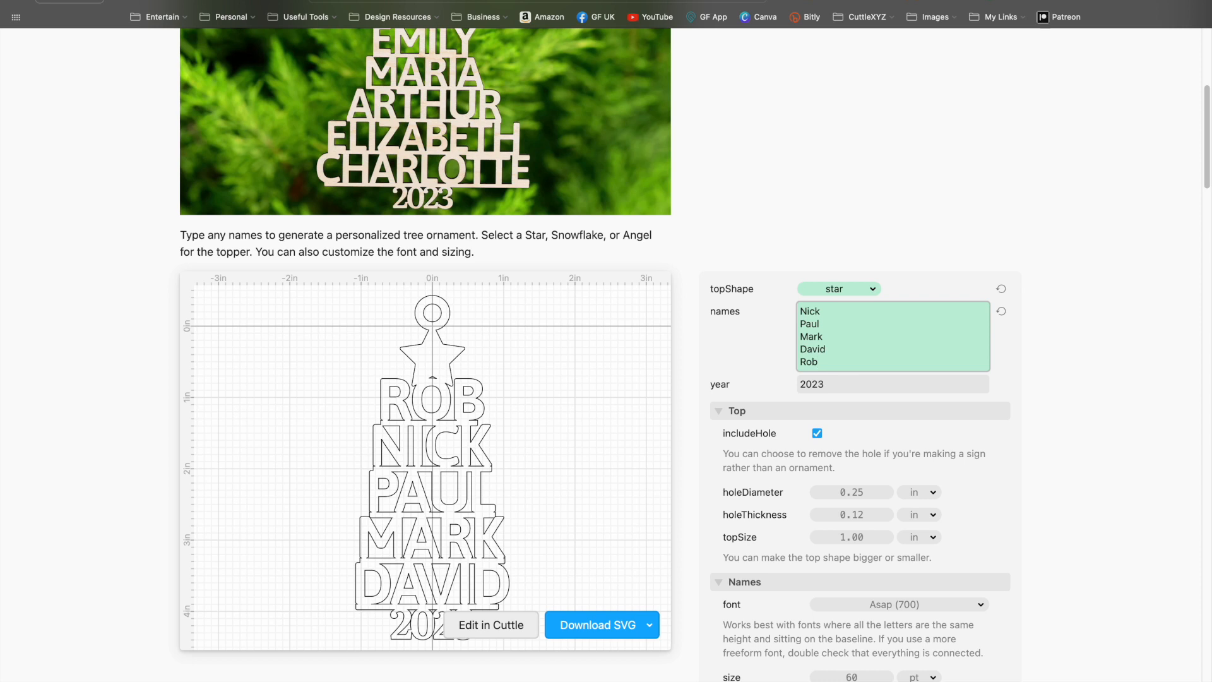
Shorten the fourth name in the names list to its four-letter nickname.
click(844, 350)
key(BackSpace)
key(BackSpace)
text(e)
click(840, 361)
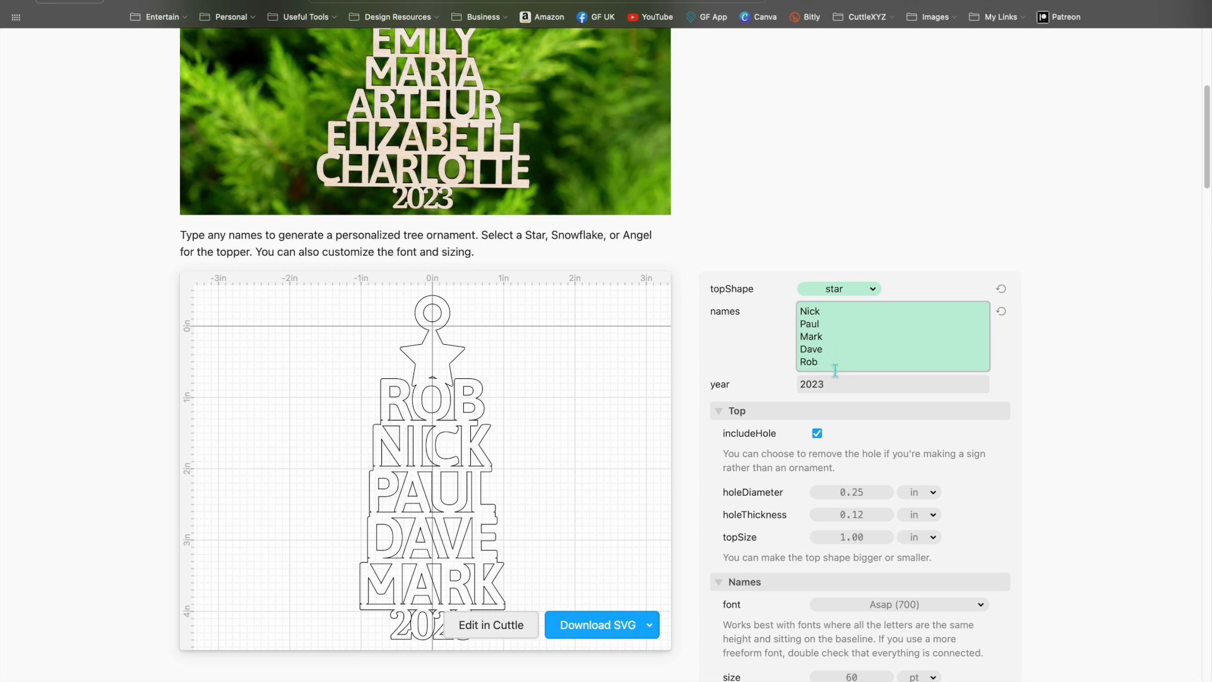
Replace the year text beneath the names with BROS in capital letters.
double_click(836, 384)
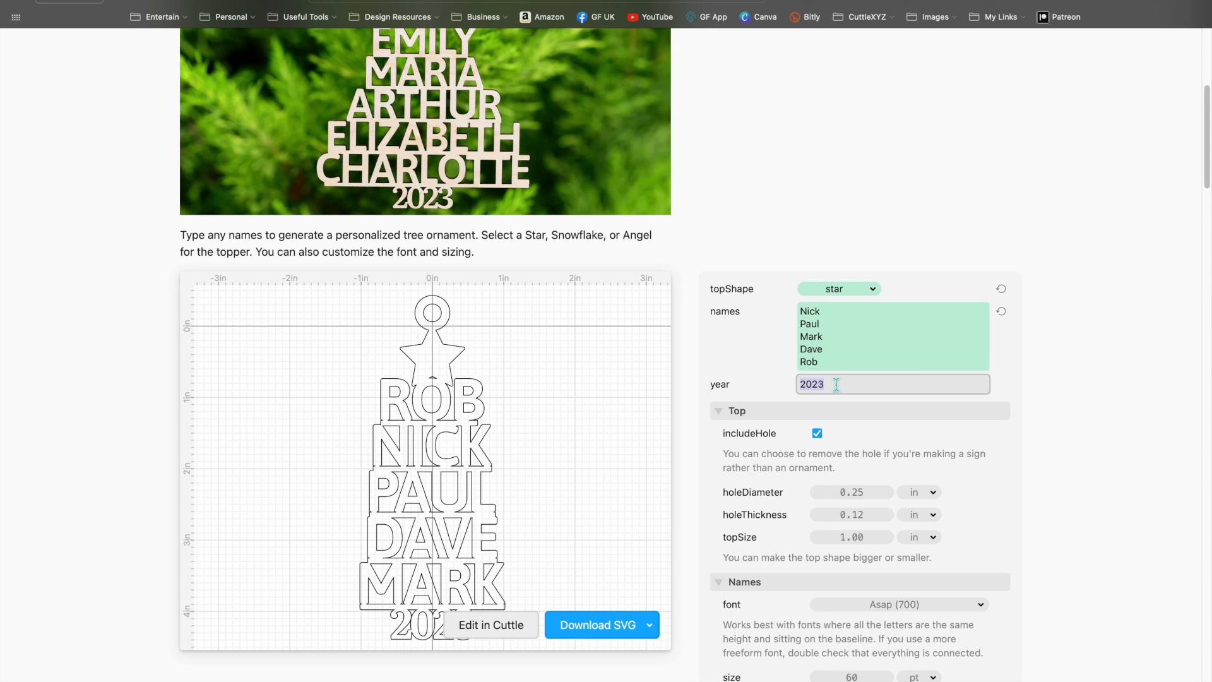
key(BackSpace)
text(Bros)
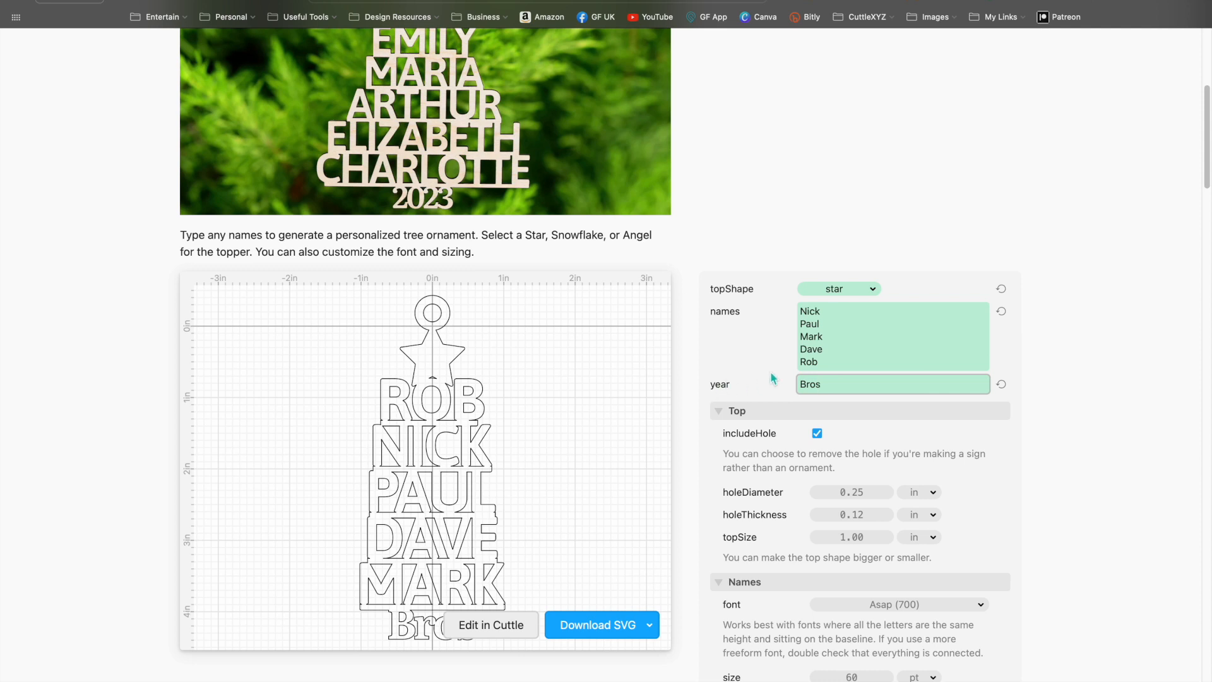
click(826, 383)
drag(826, 384, 777, 388)
text(BROS)
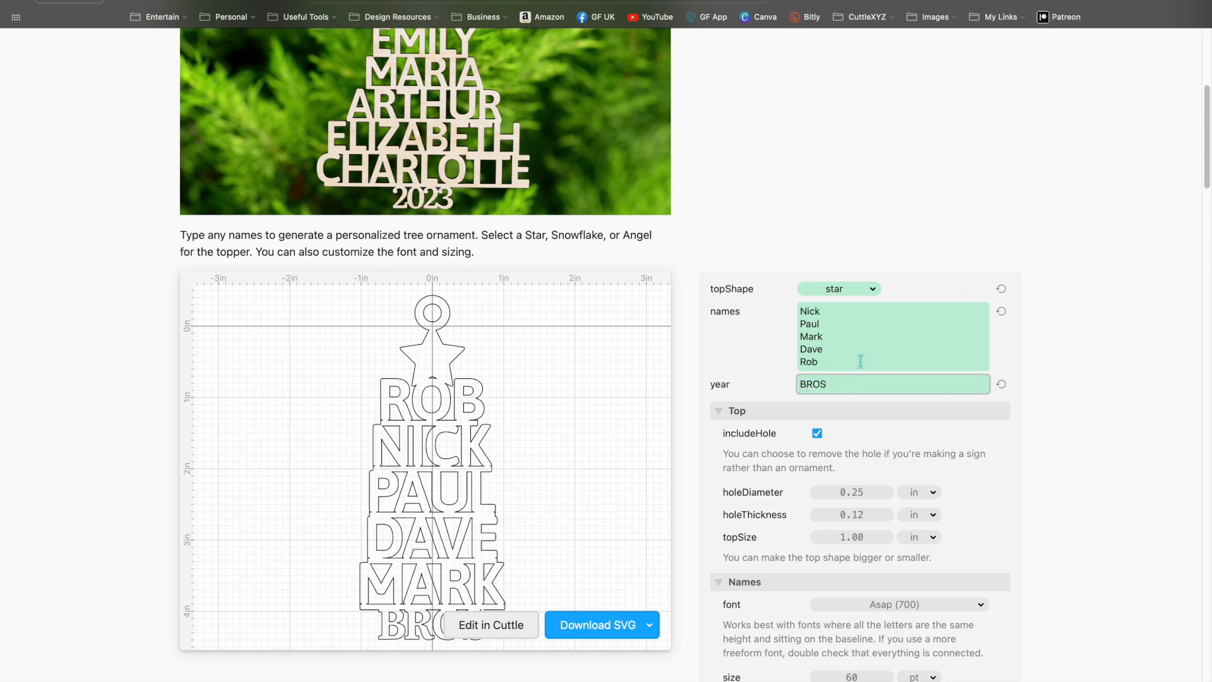
click(1089, 398)
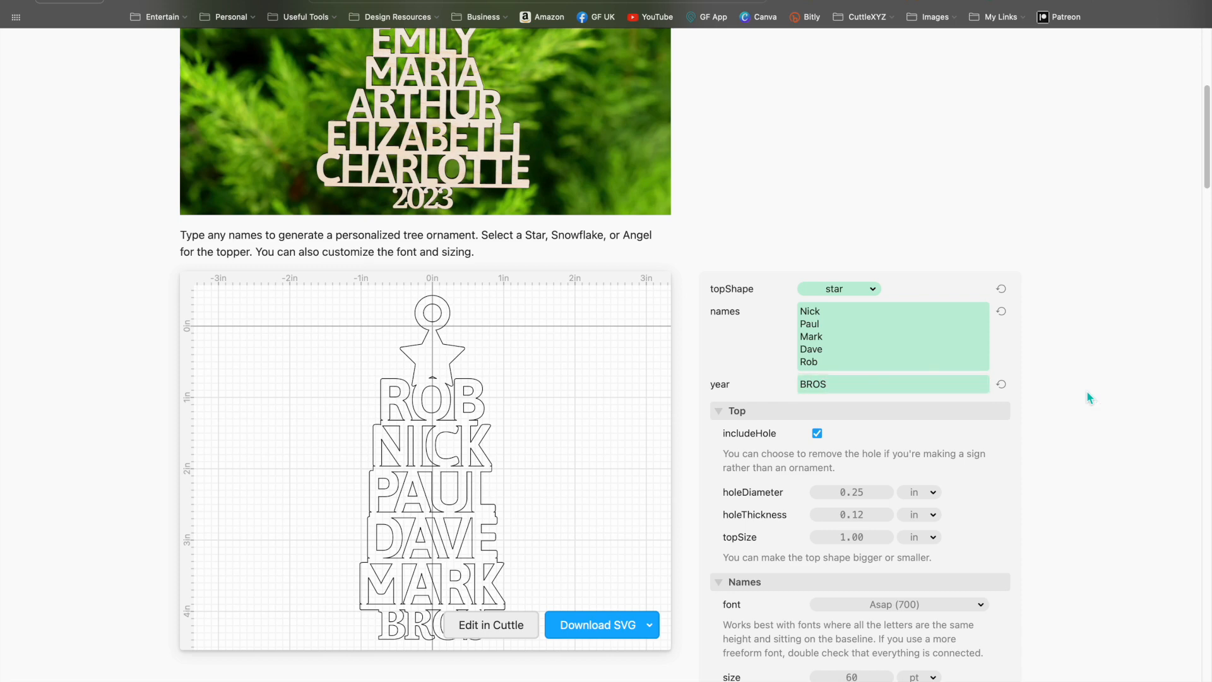
click(823, 312)
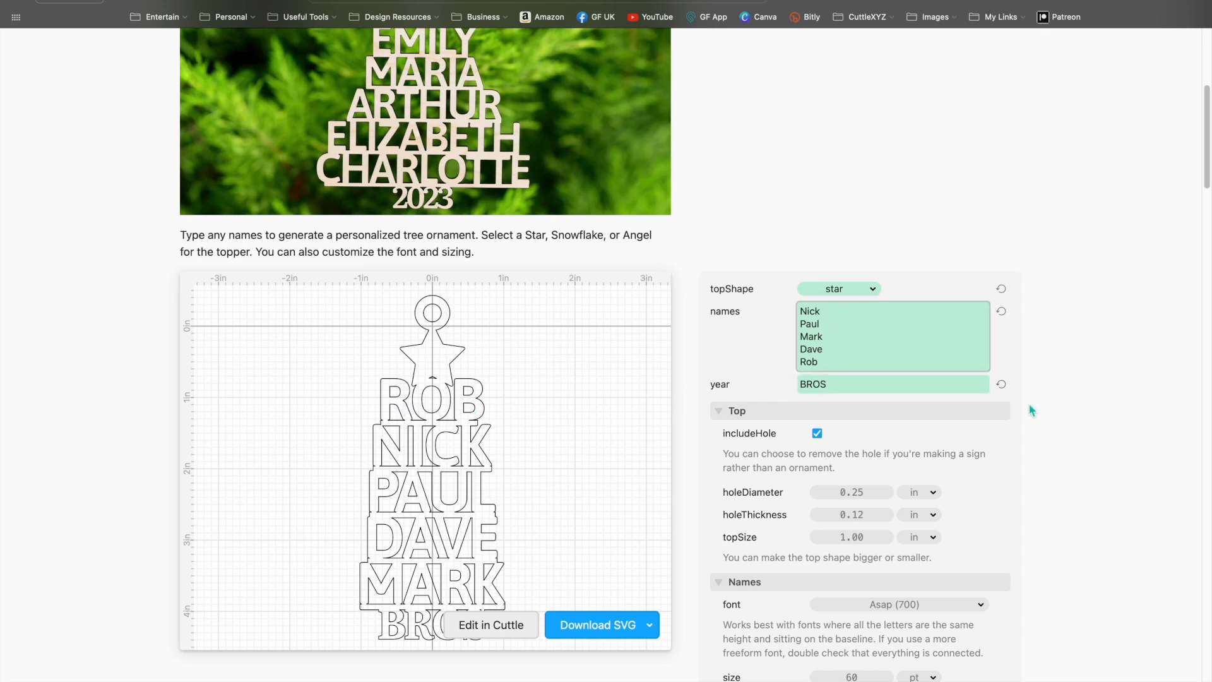
scroll(1031, 410, down, 10)
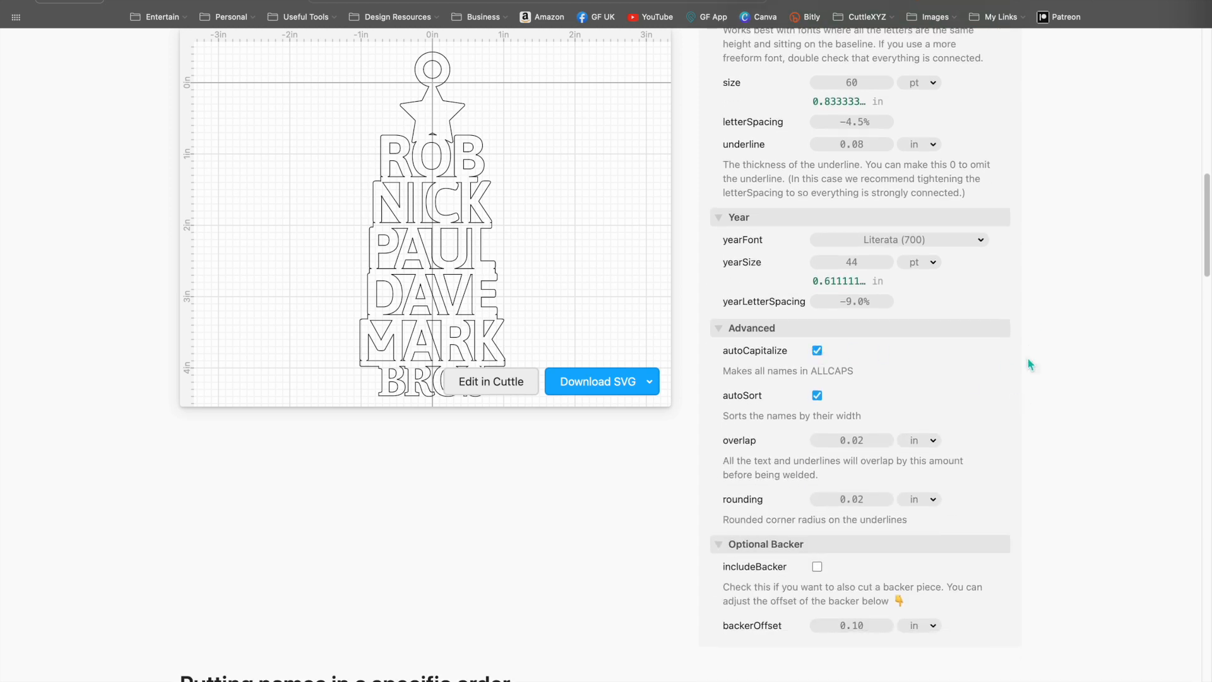
scroll(1051, 356, up, 10)
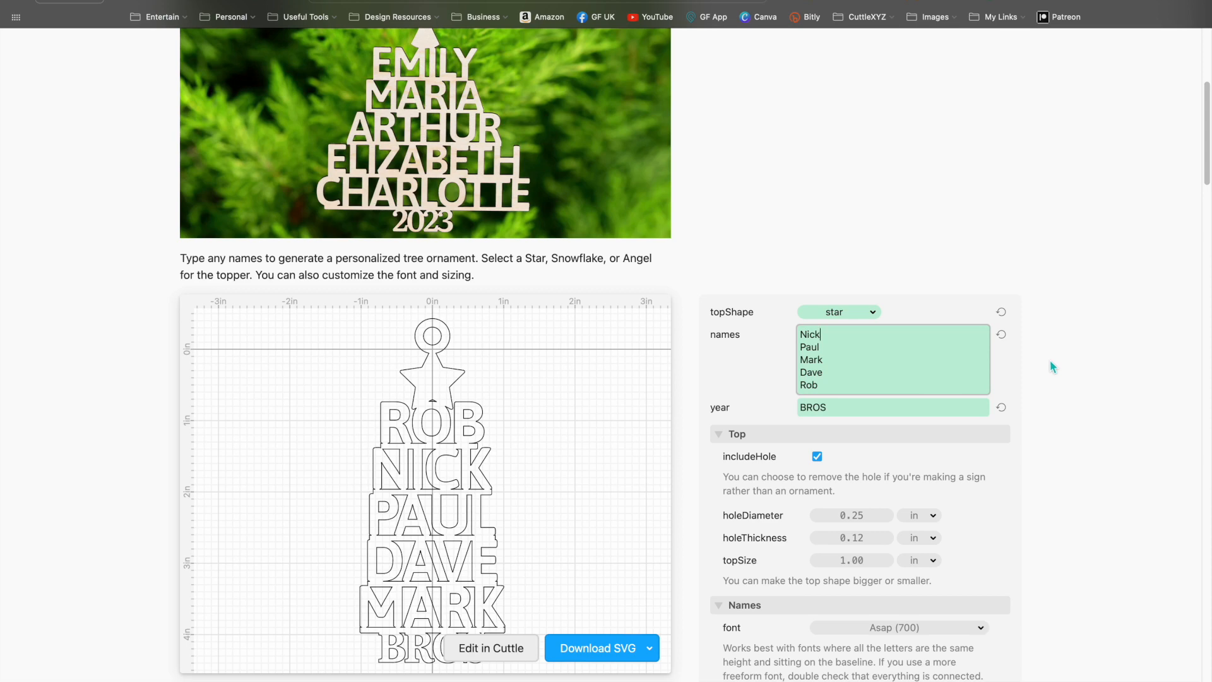
Turn off automatic capitalization so the names keep the upper and lower case in which they were entered.
scroll(1050, 361, down, 7)
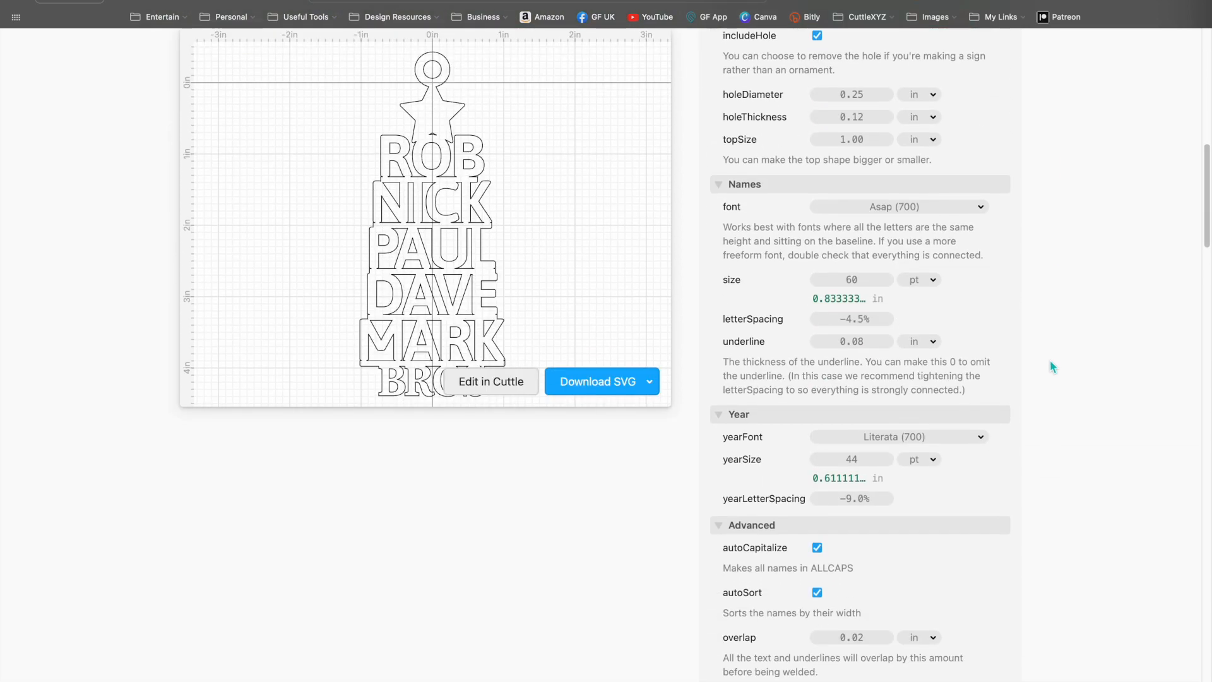
click(816, 547)
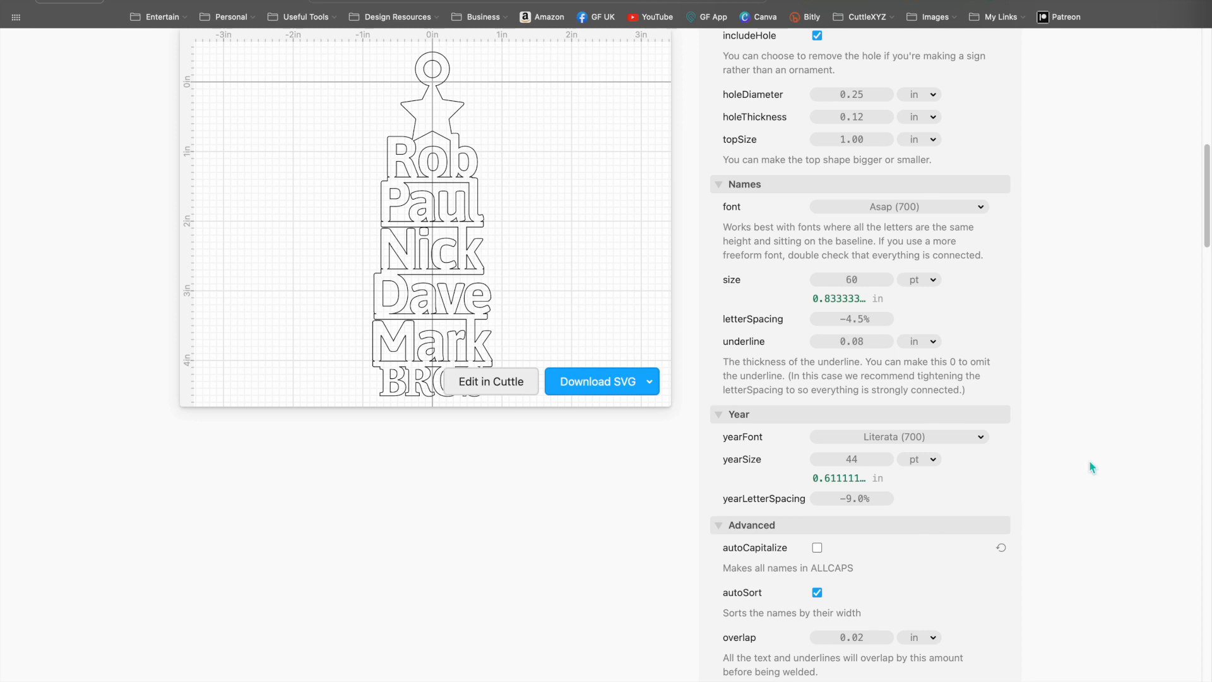
scroll(1082, 470, up, 3)
scroll(1092, 467, up, 3)
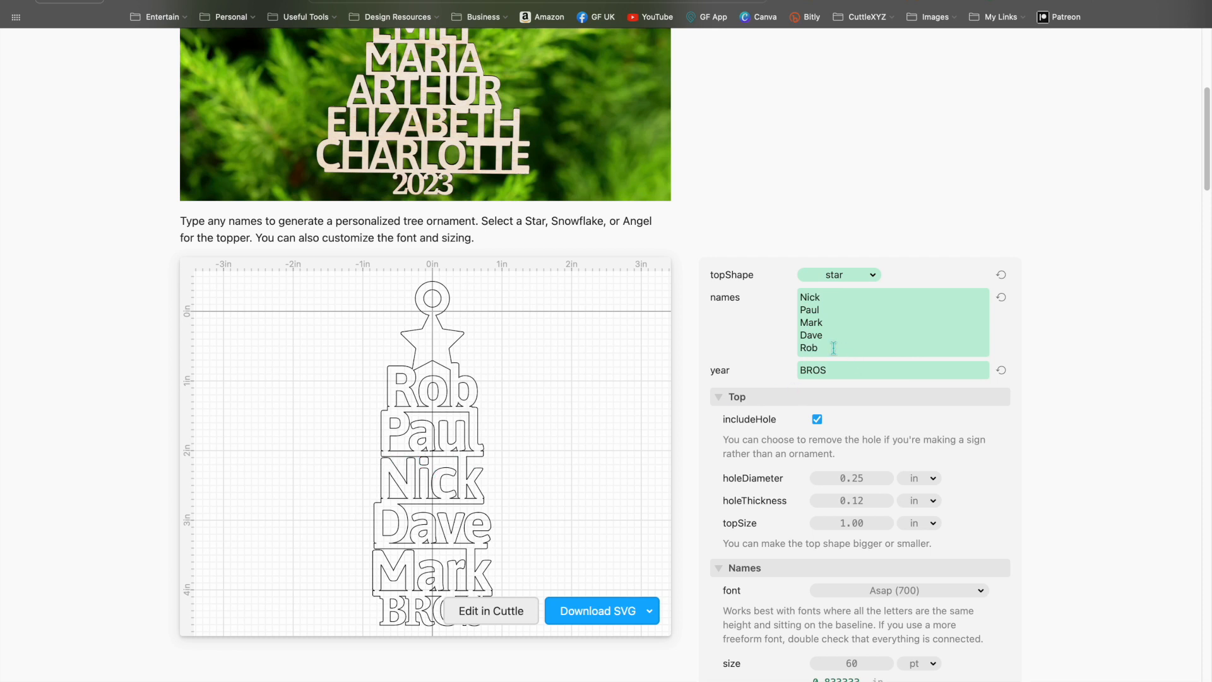
scroll(1060, 419, down, 3)
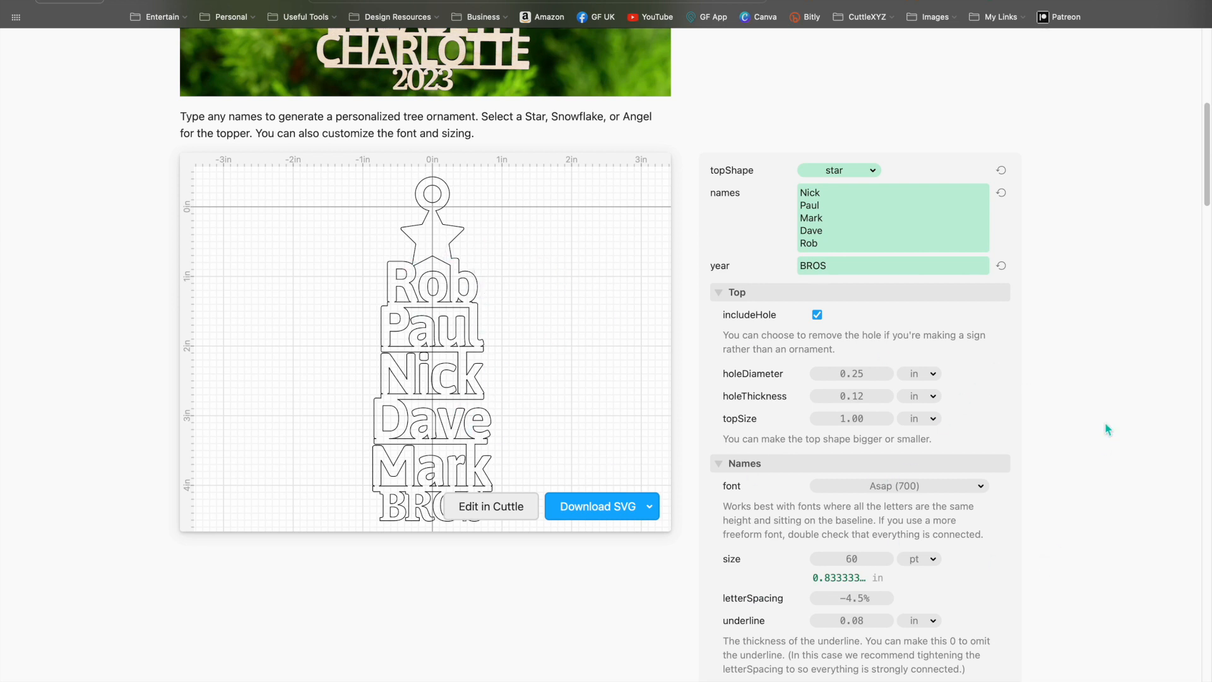
scroll(1105, 429, down, 6)
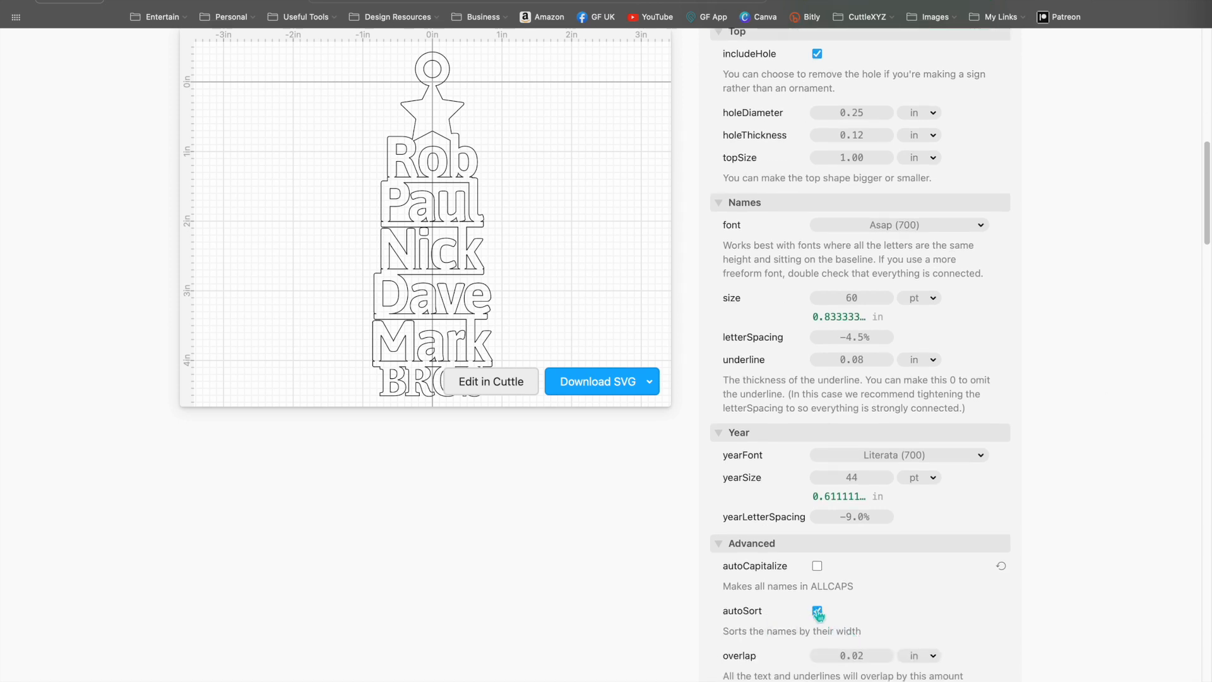
scroll(1095, 494, up, 5)
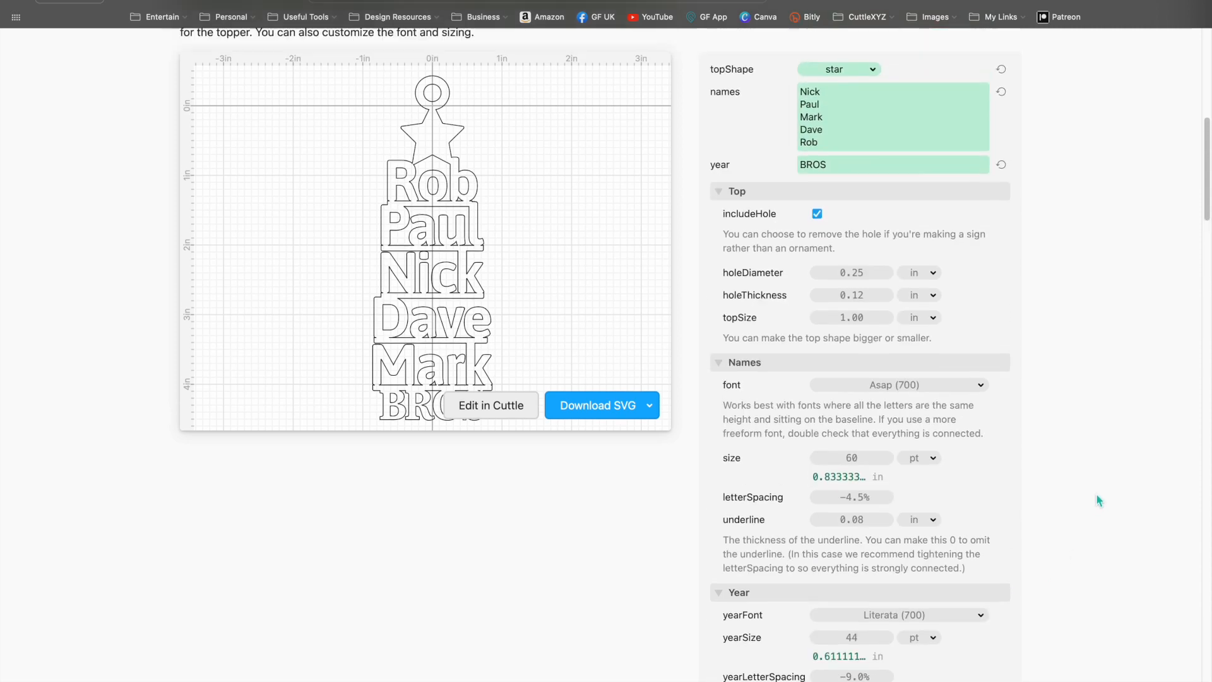
Enlarge the second name in the names list by adding four plus signs after it.
click(848, 241)
click(845, 253)
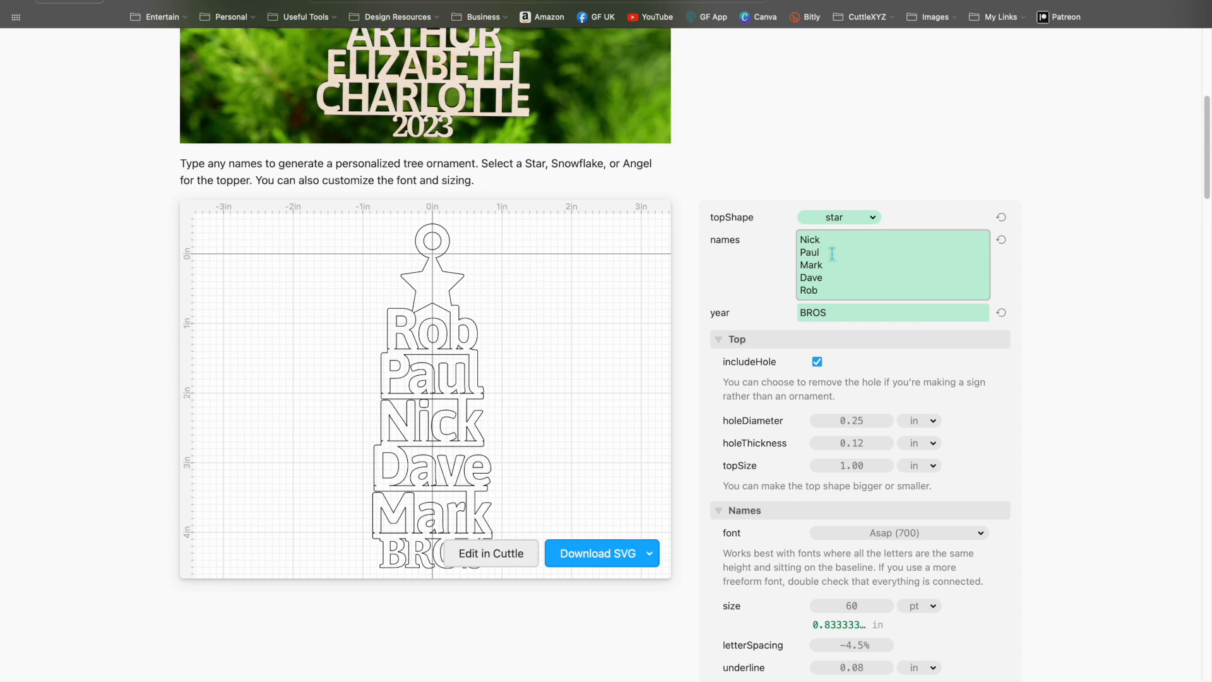
text(++)
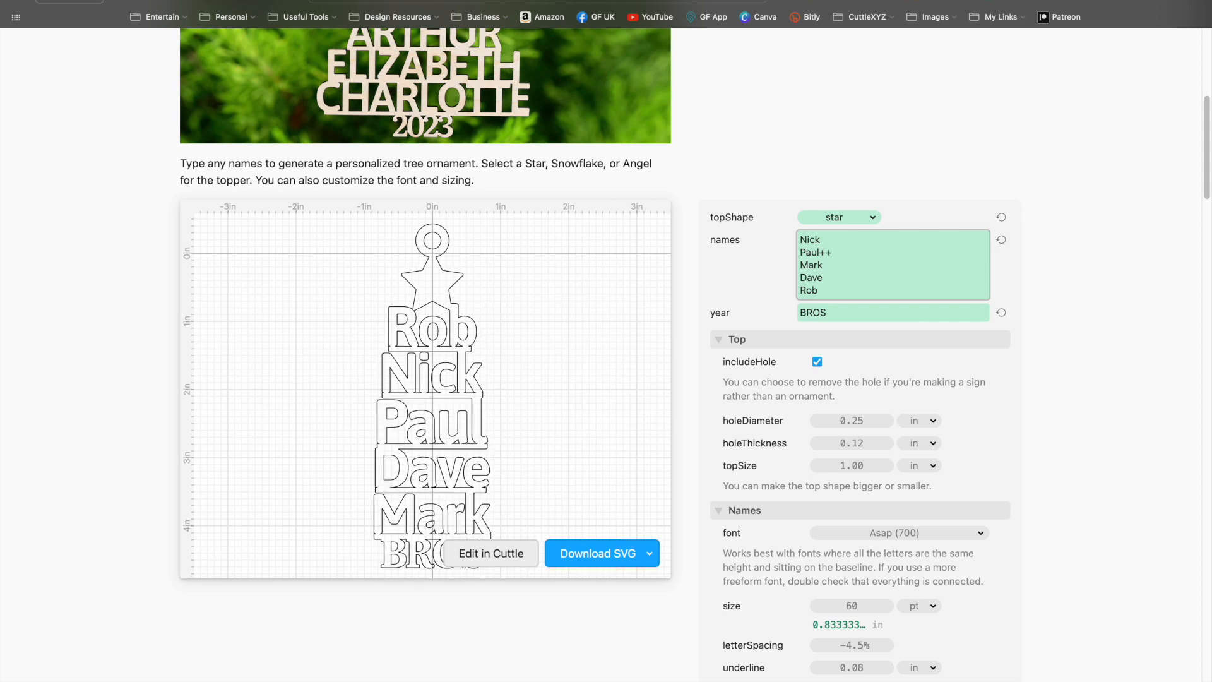
text(+)
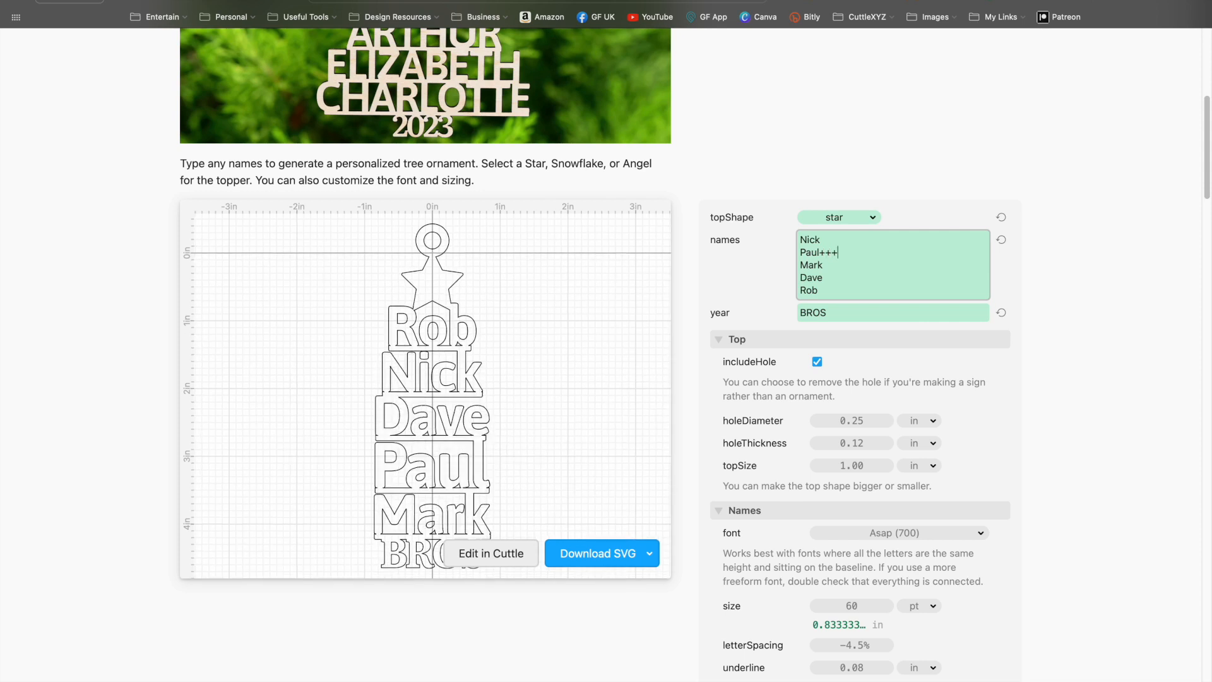
text(+)
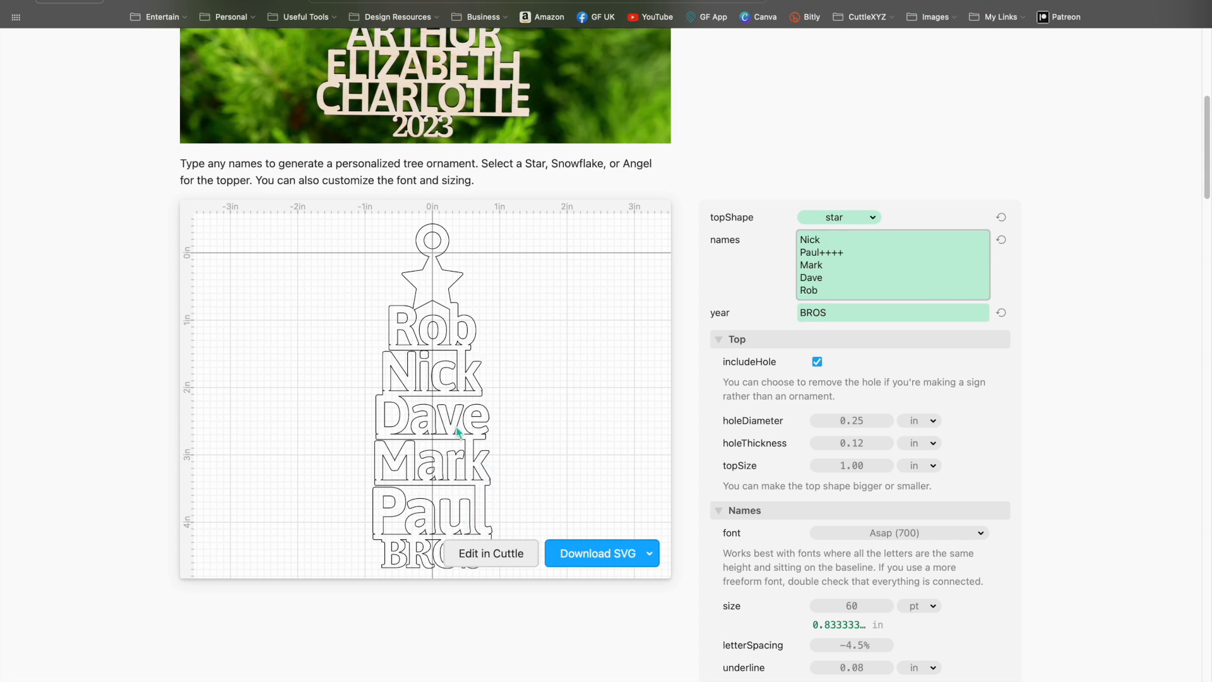
Turn off autoSort so the names follow the order of the list.
scroll(1123, 382, down, 5)
scroll(1122, 380, down, 3)
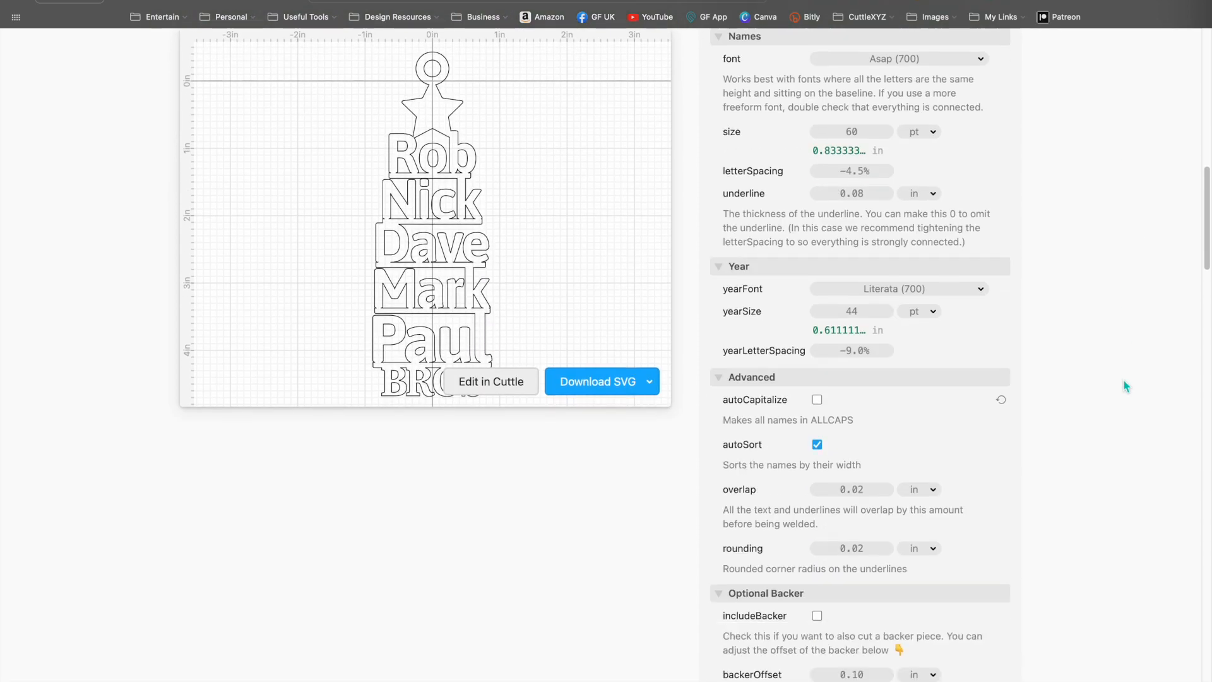
click(817, 445)
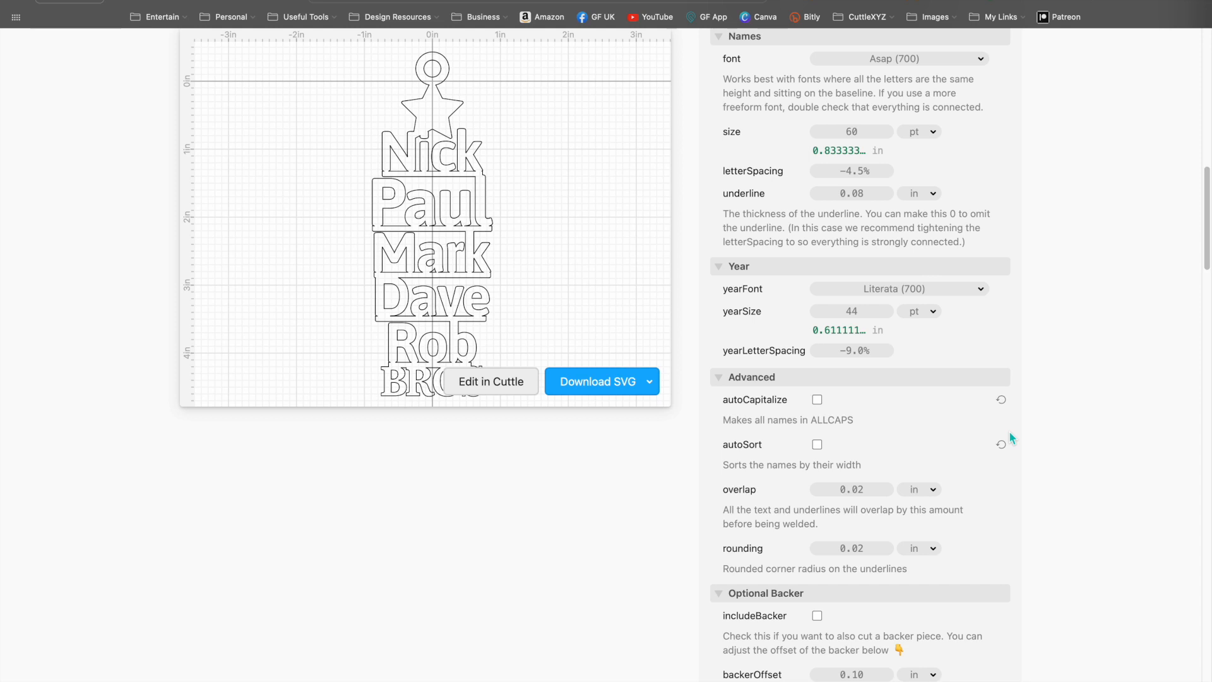
Move the three-letter name from the last line of the names list to a new first line.
scroll(1096, 414, up, 8)
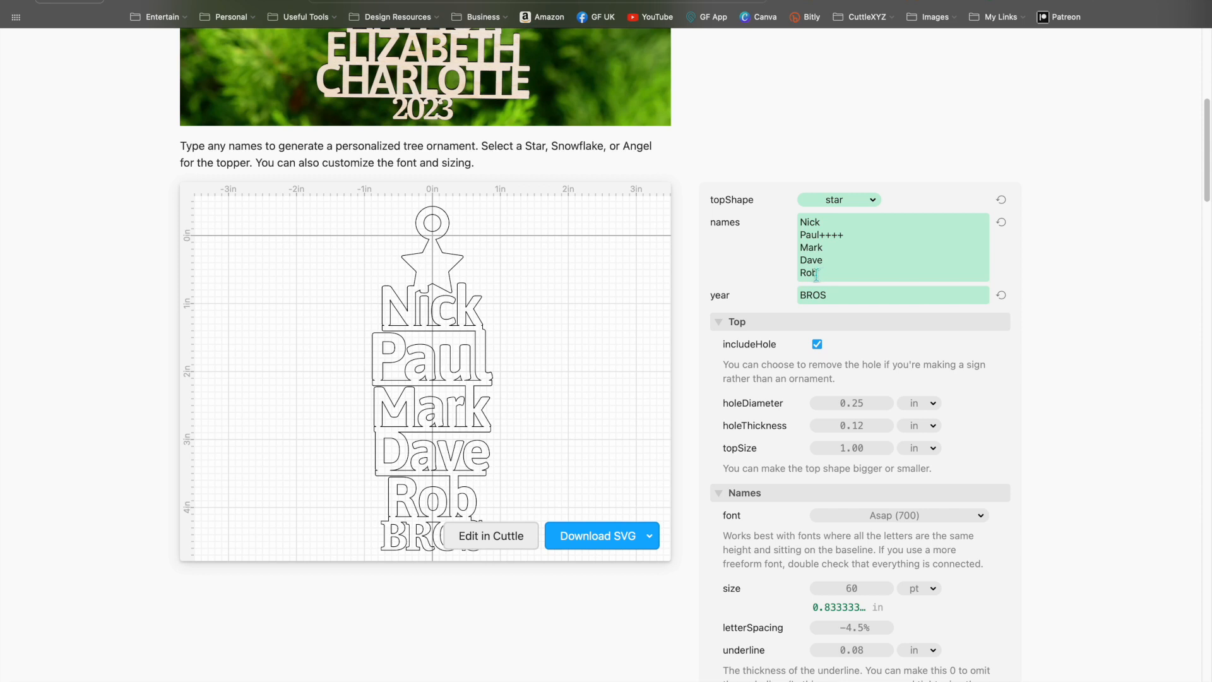
double_click(820, 273)
key(BackSpace)
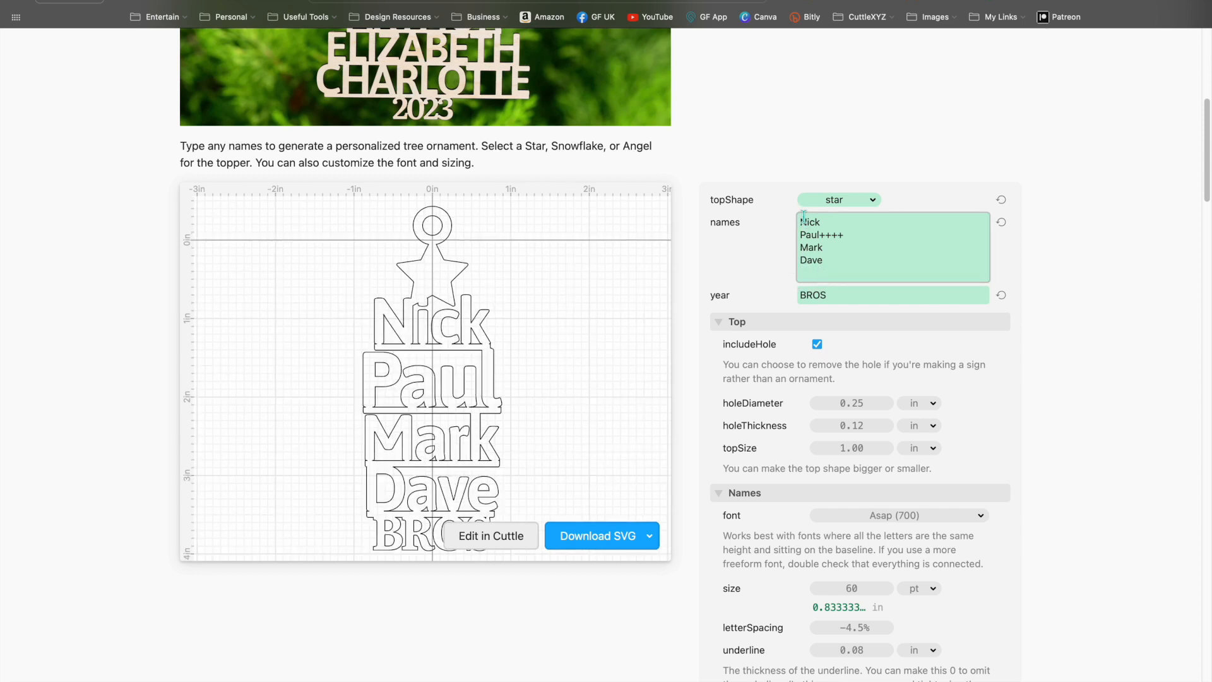
click(802, 220)
key(Return)
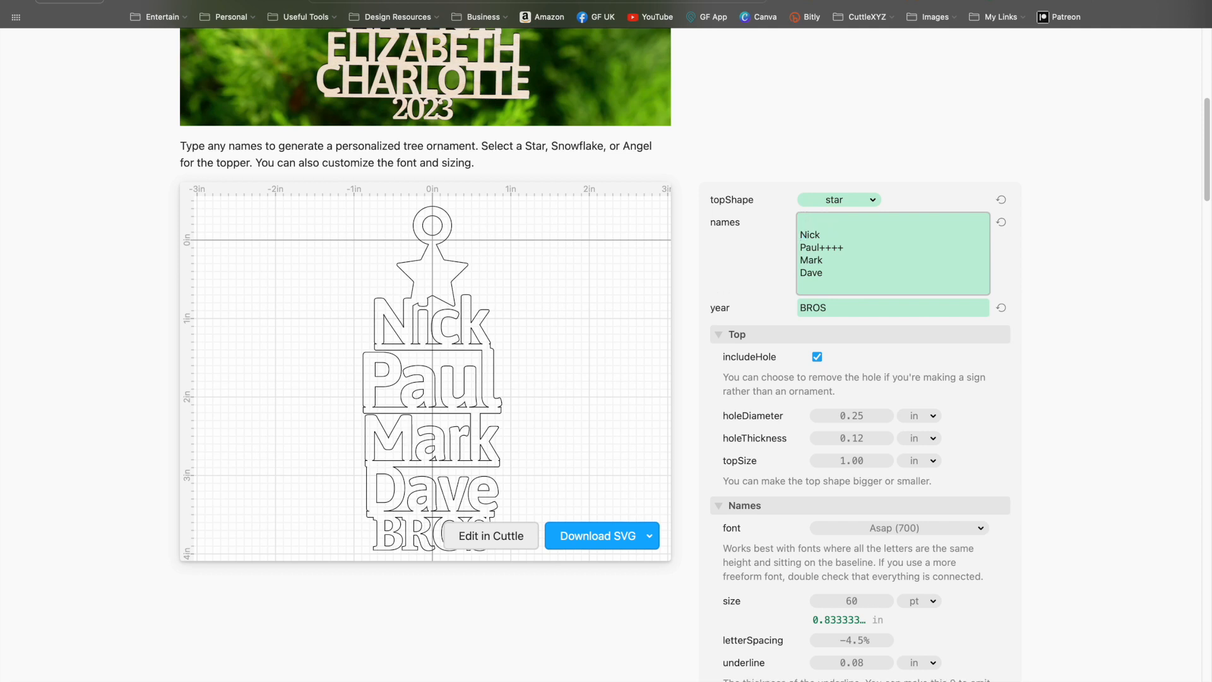
text(Rob)
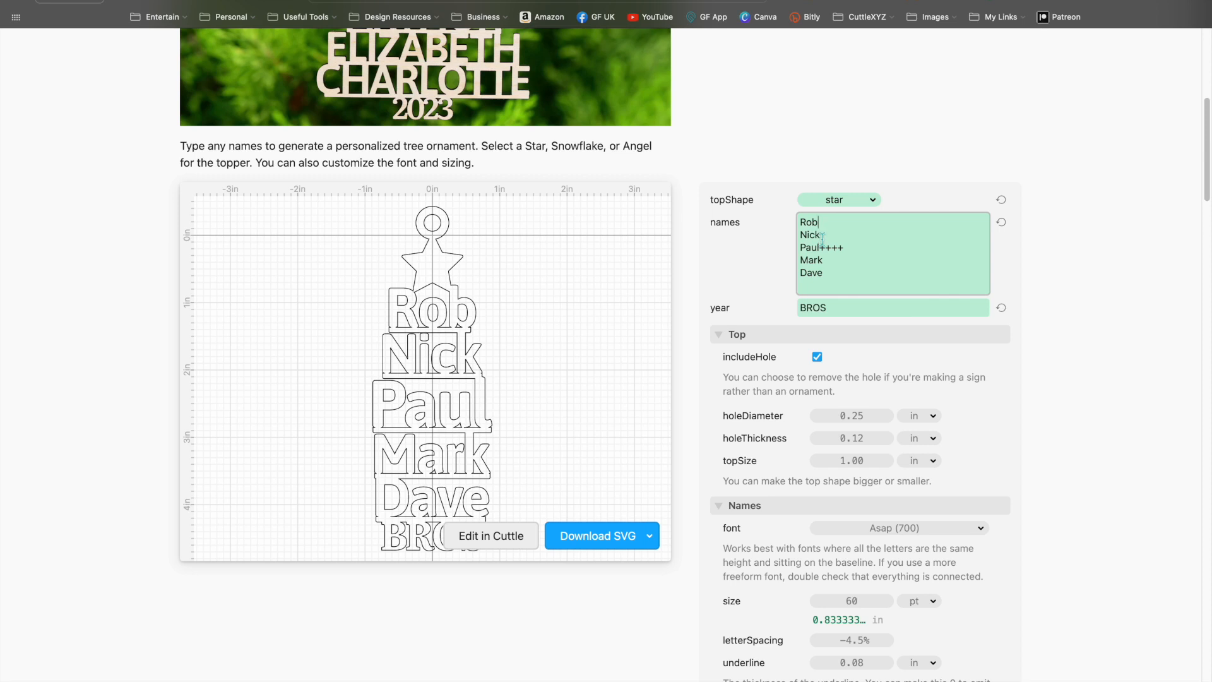
Swap the names on the second and fifth lines of the names list.
drag(822, 237, 799, 234)
text(Dave)
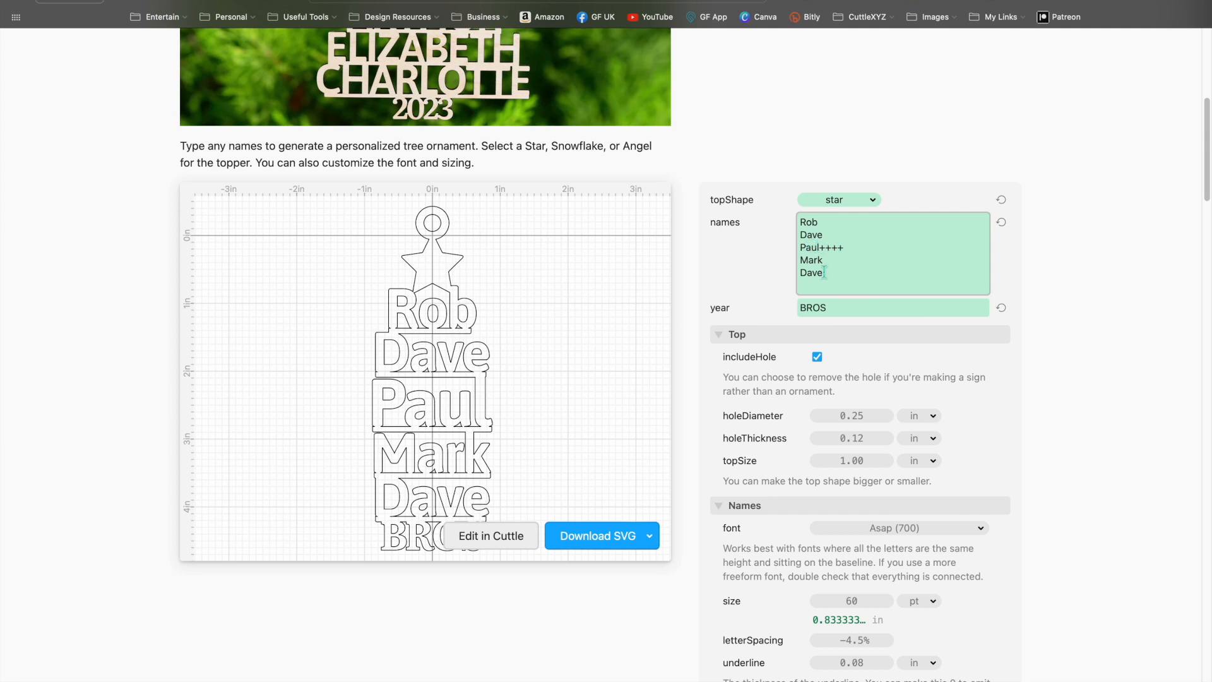
drag(824, 272, 798, 273)
text(Nick)
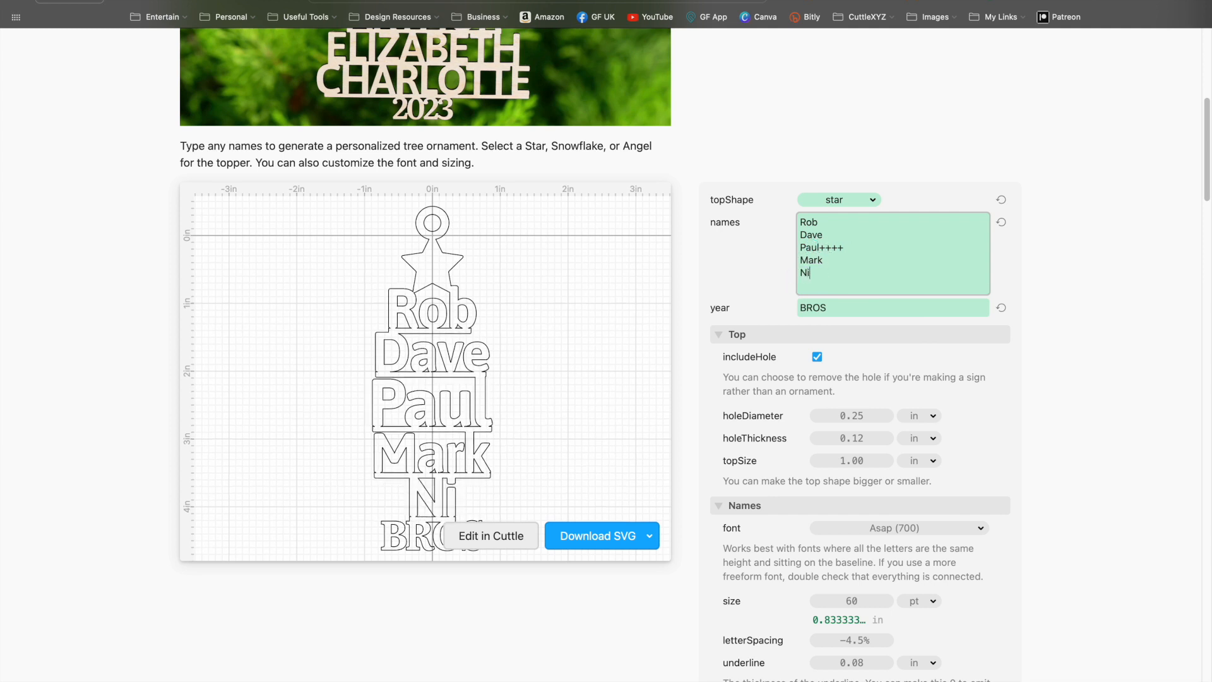
Enlarge the second name with one plus sign and bring the third name to six plus signs.
click(825, 234)
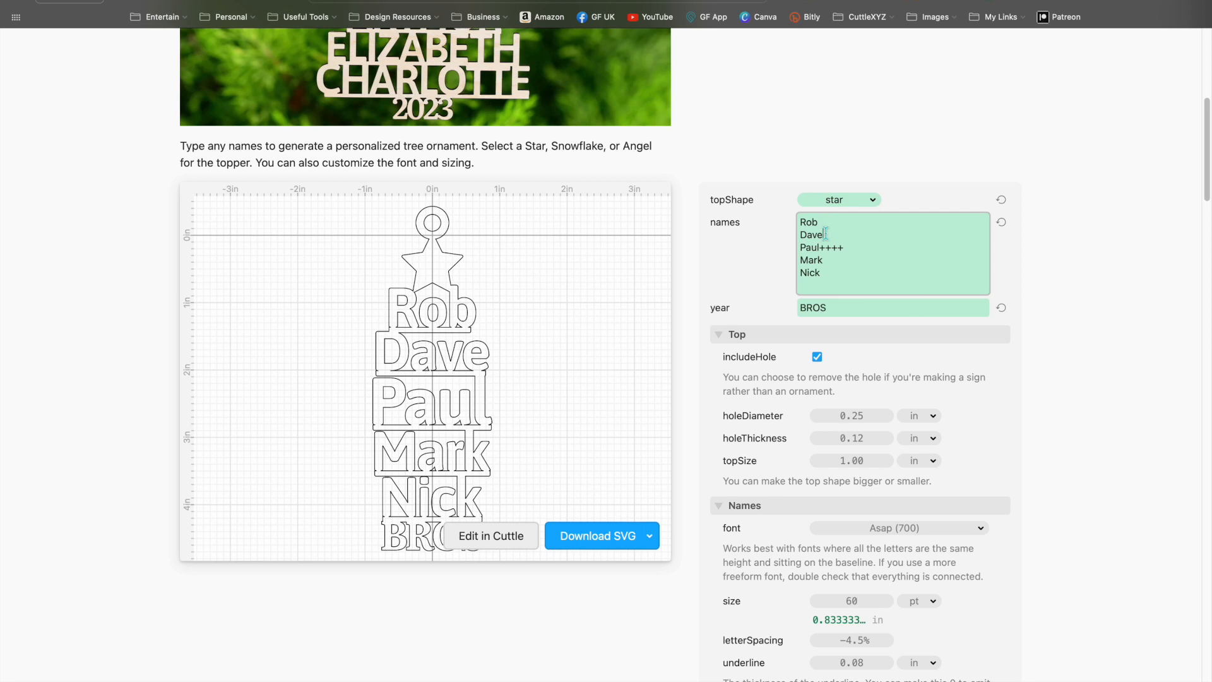
text(++)
click(849, 248)
text(++)
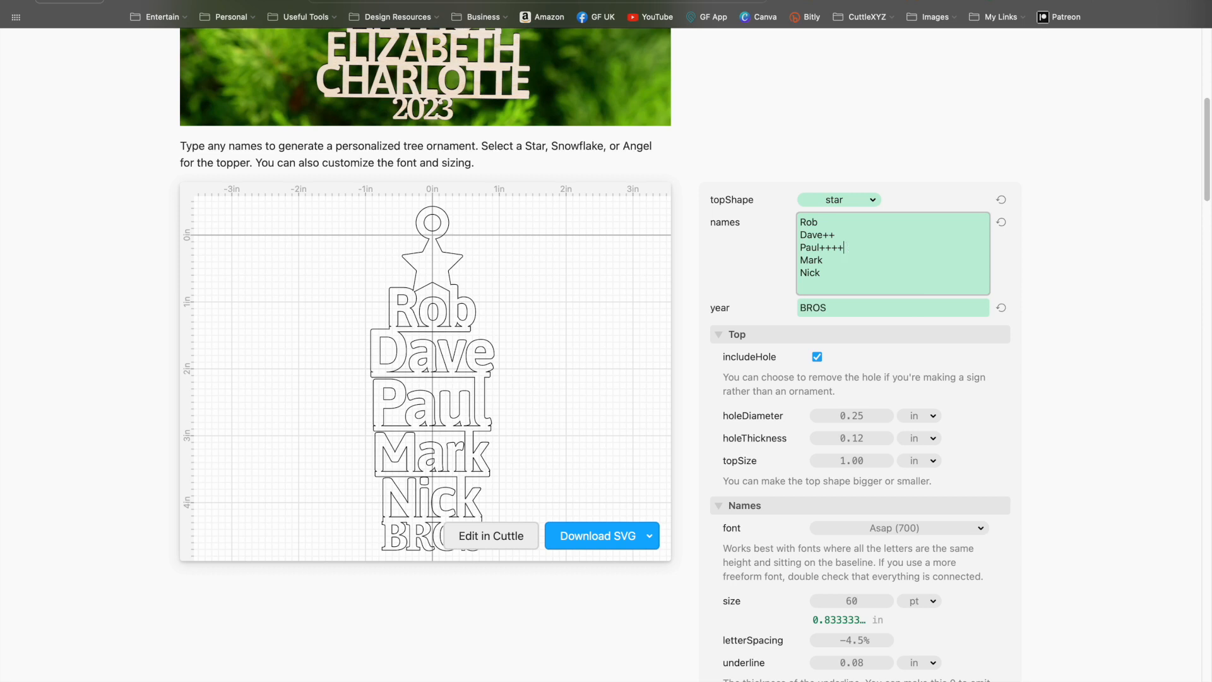
click(837, 240)
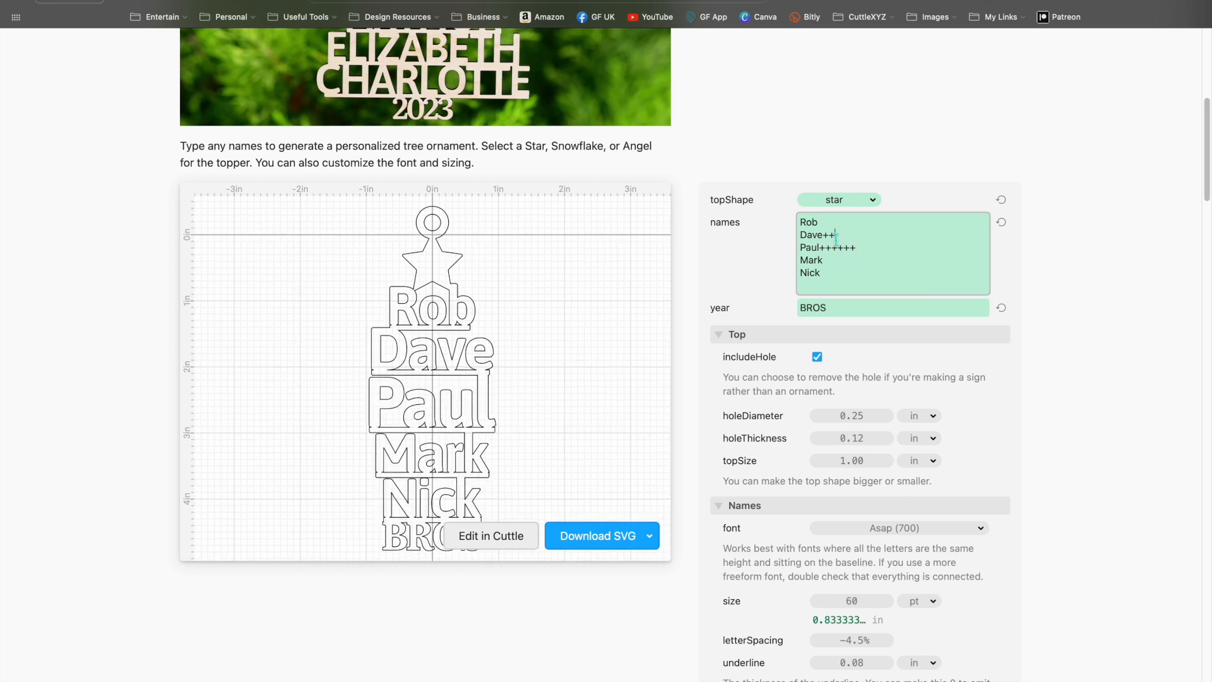
key(BackSpace)
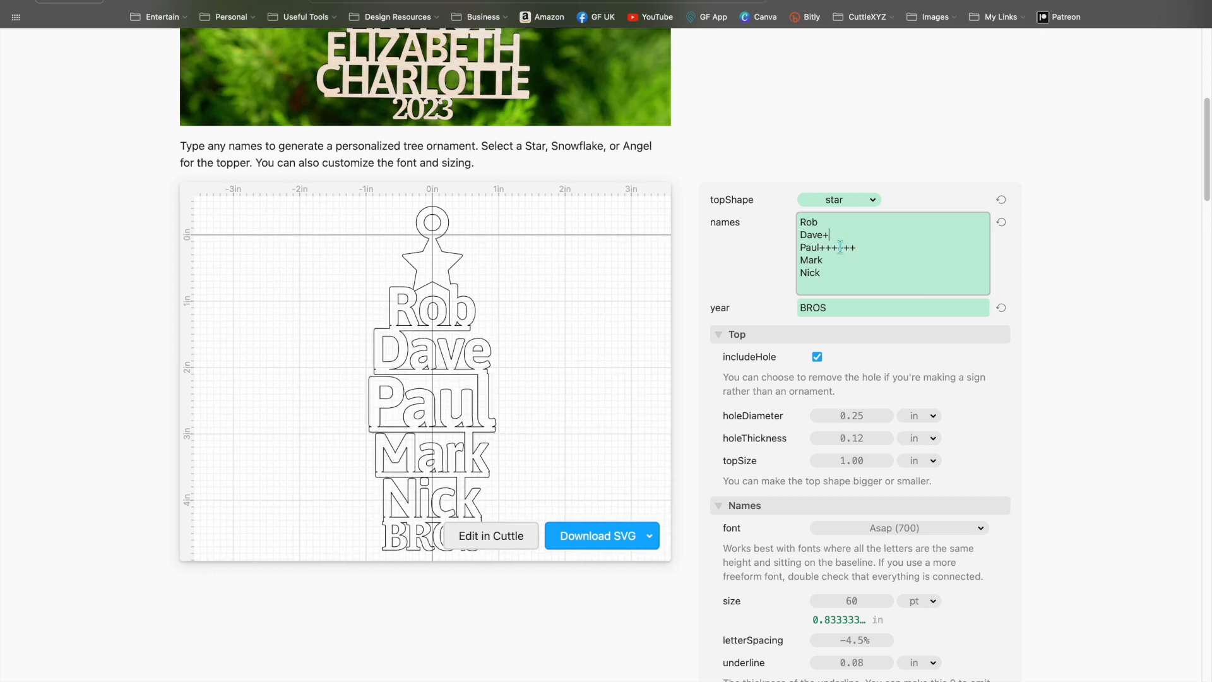
Enlarge the fourth name with six plus signs and the fifth name with fifteen plus signs.
click(836, 262)
text(++++++)
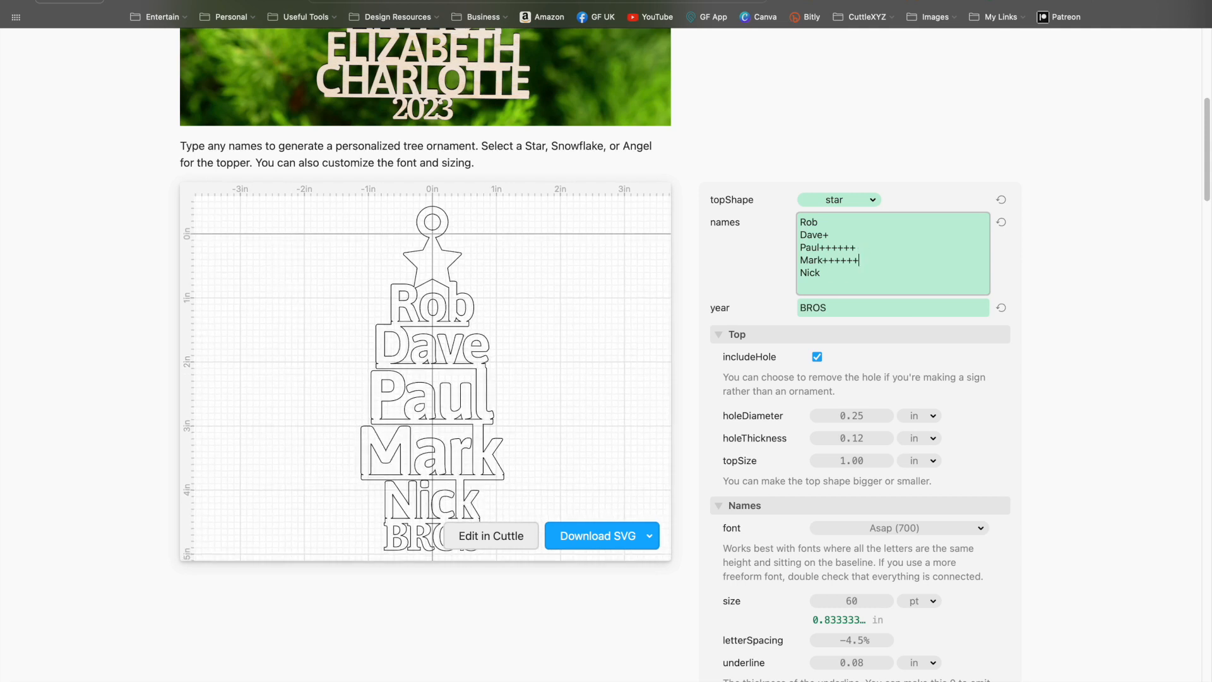
click(831, 281)
text(+)
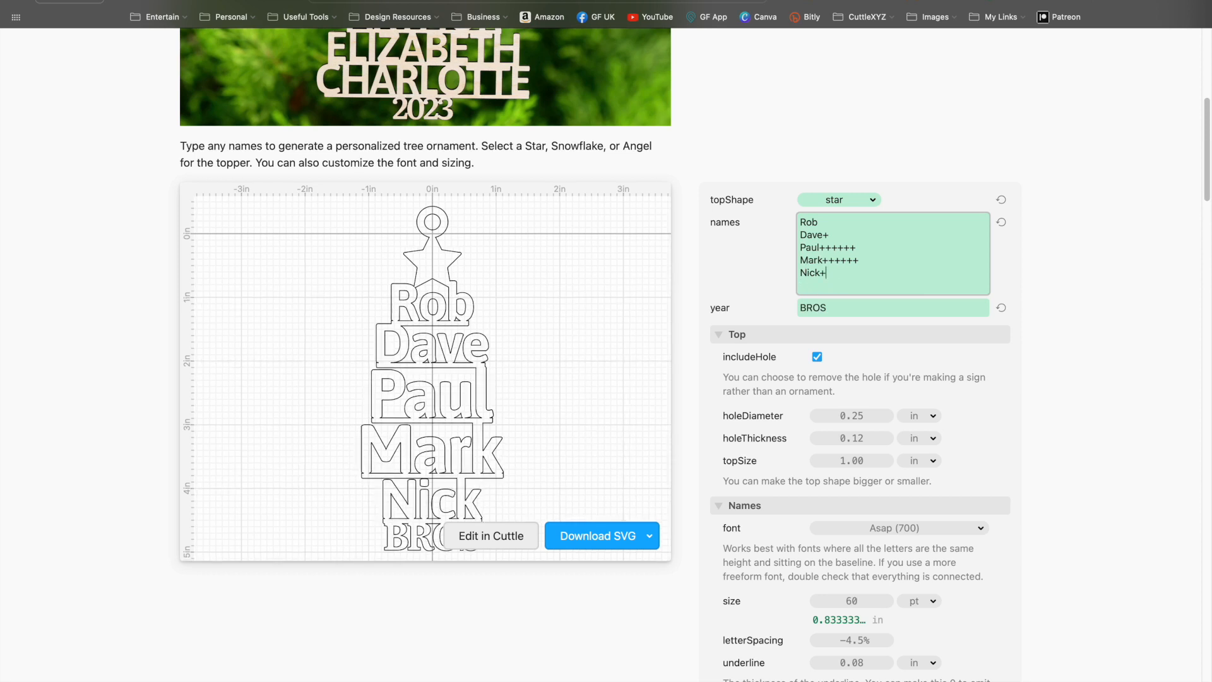
text(++++++++)
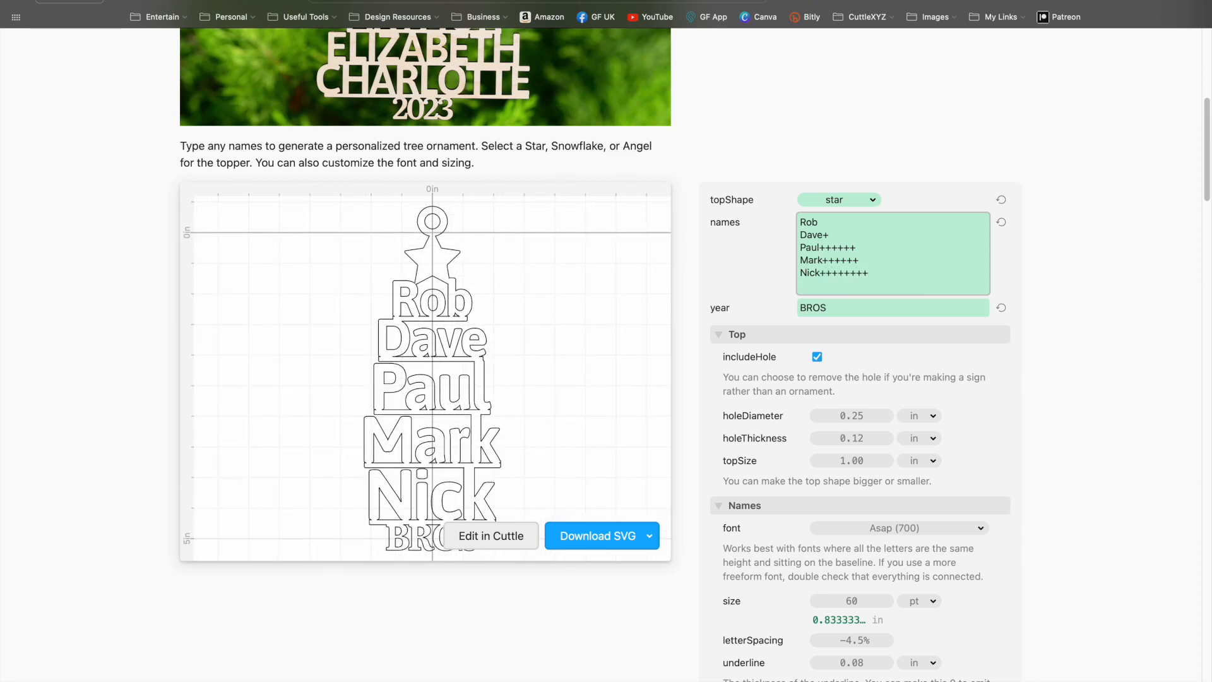
text(+++++)
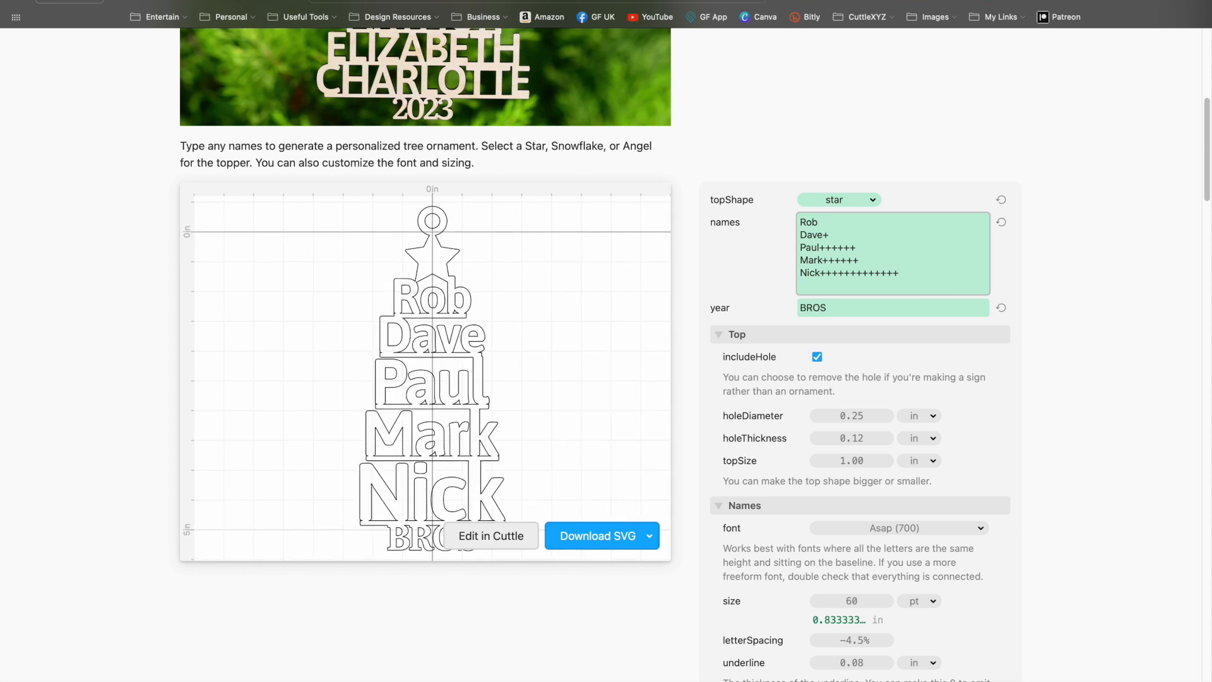
text(++)
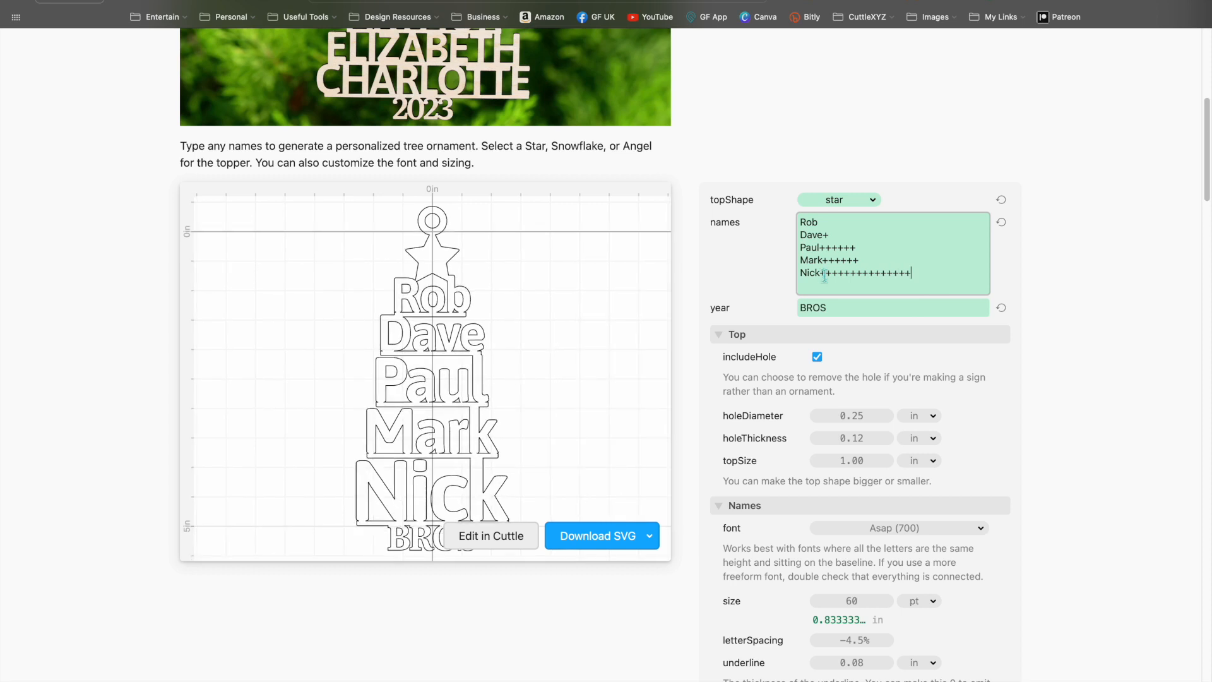
Shrink the first name in the list by adding two minus signs after it.
click(823, 222)
text(__)
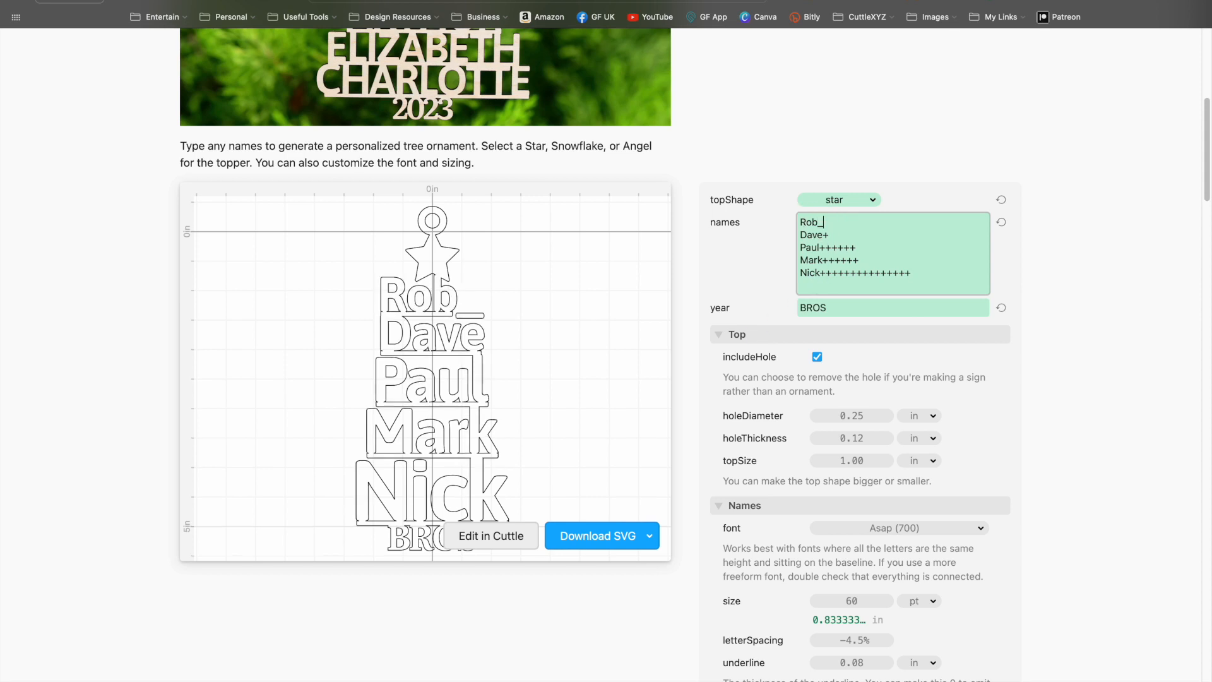
key(BackSpace)
key(BackSpace)
text(--)
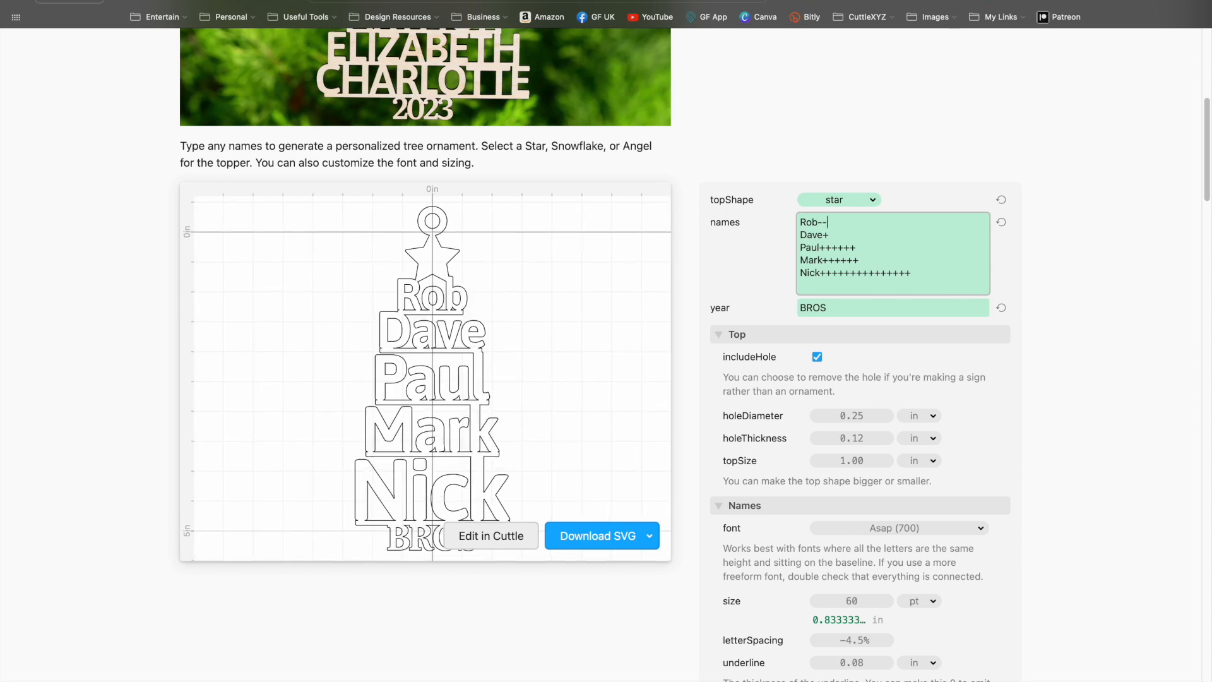
Remove the plus sign from the second name and reduce the fifth name to fourteen plus signs.
click(836, 235)
key(BackSpace)
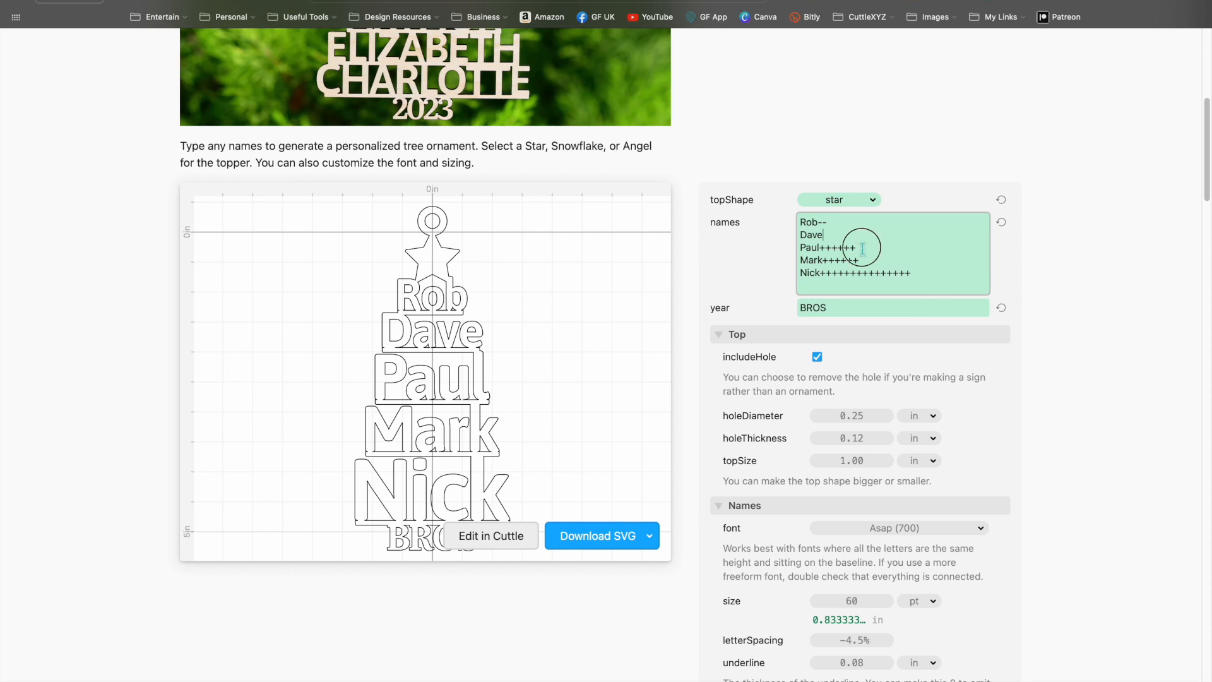
key(BackSpace)
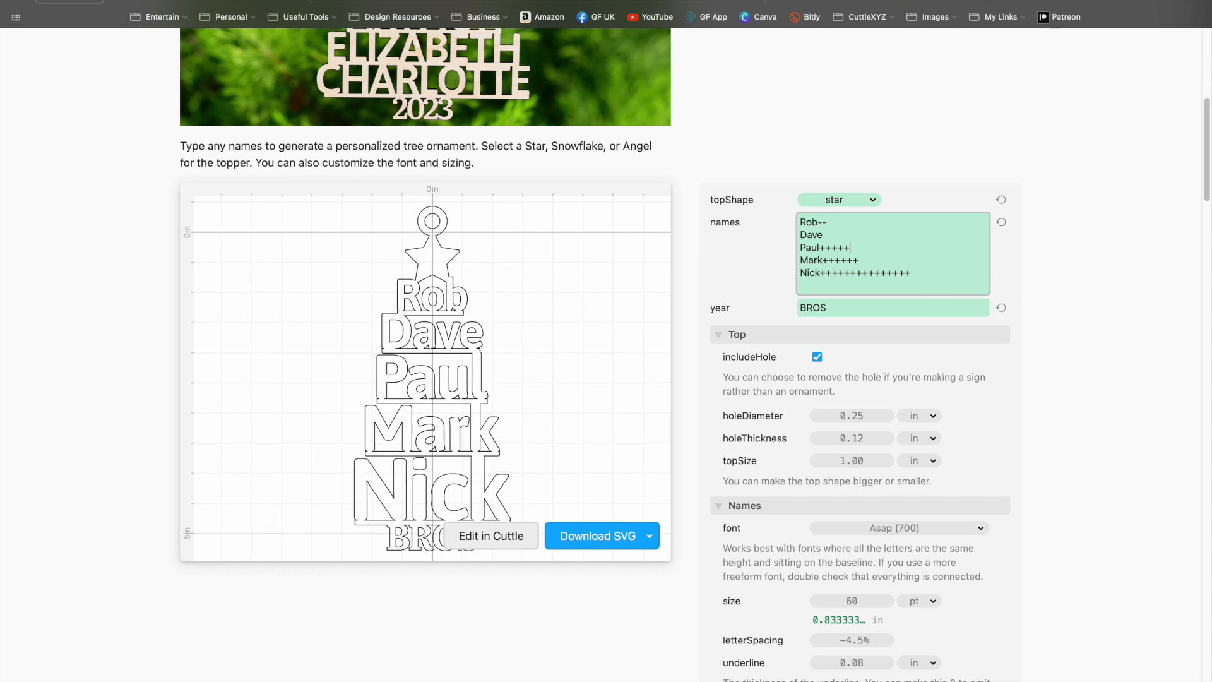
text(+)
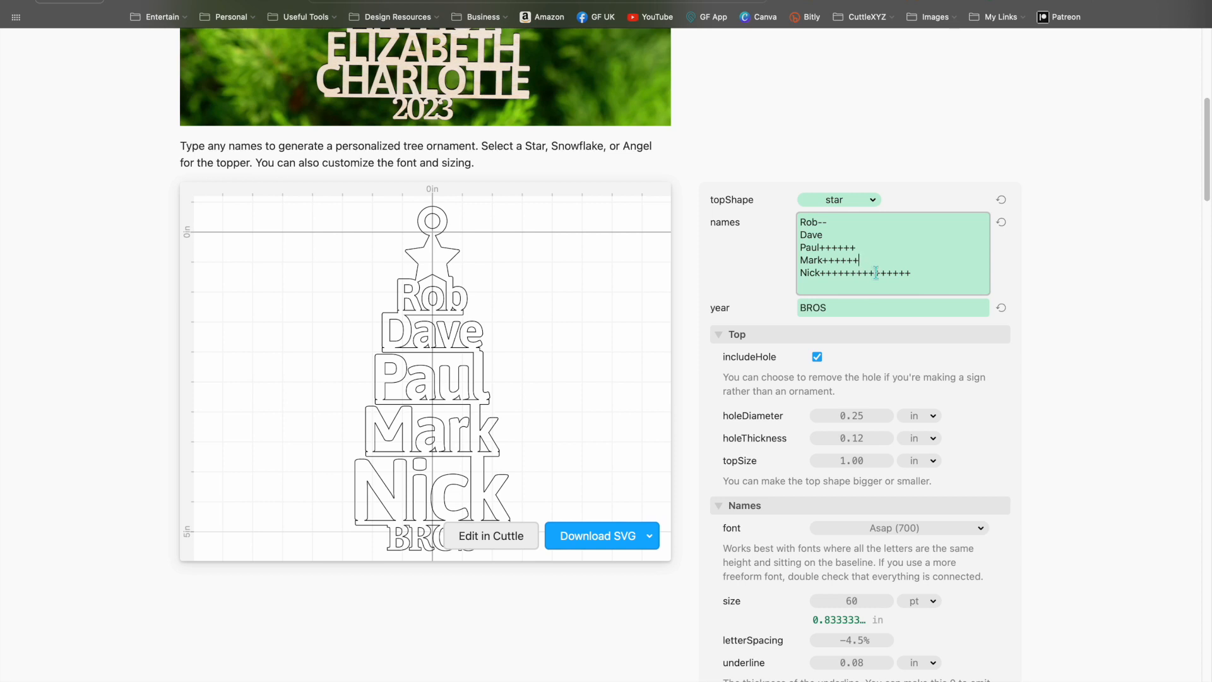
key(BackSpace)
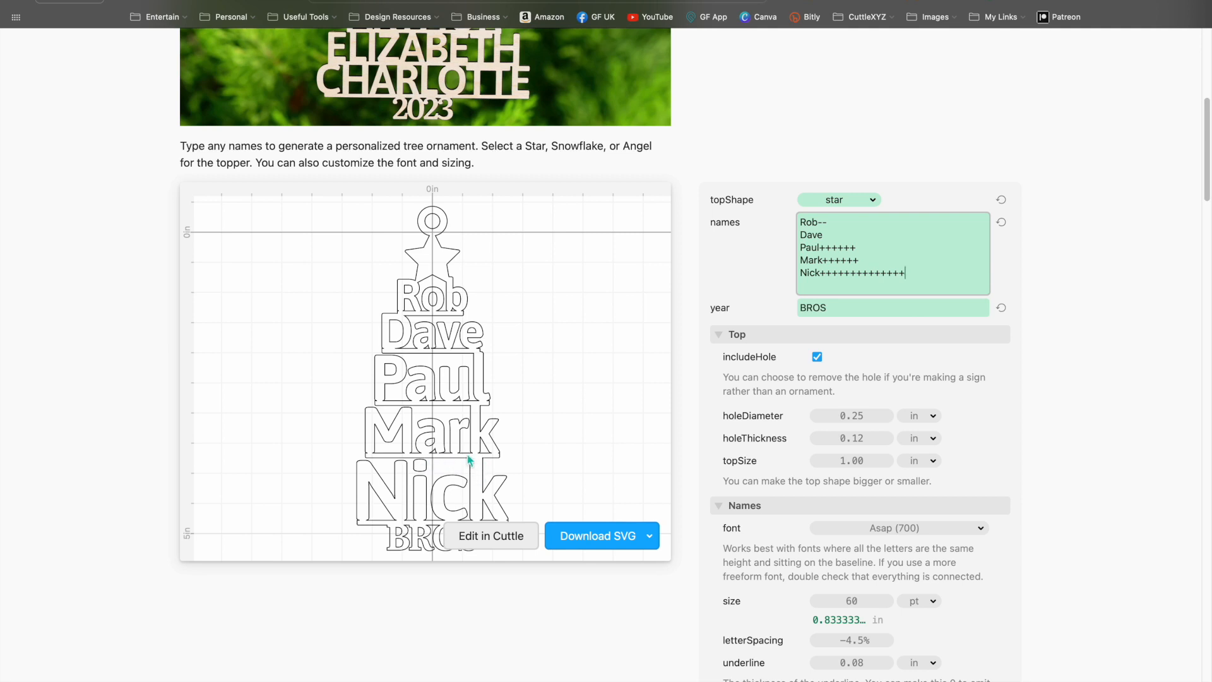
Try different underline thicknesses for the names, ending at -0.09 in.
scroll(1083, 361, down, 3)
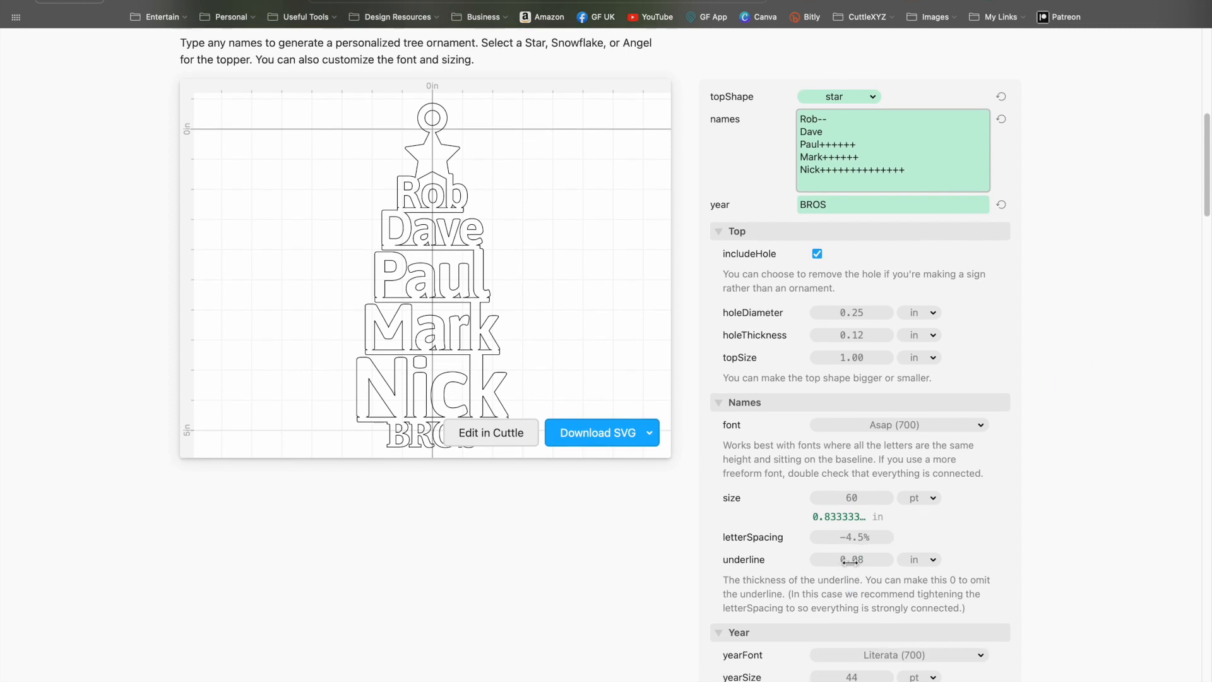
drag(850, 561, 850, 561)
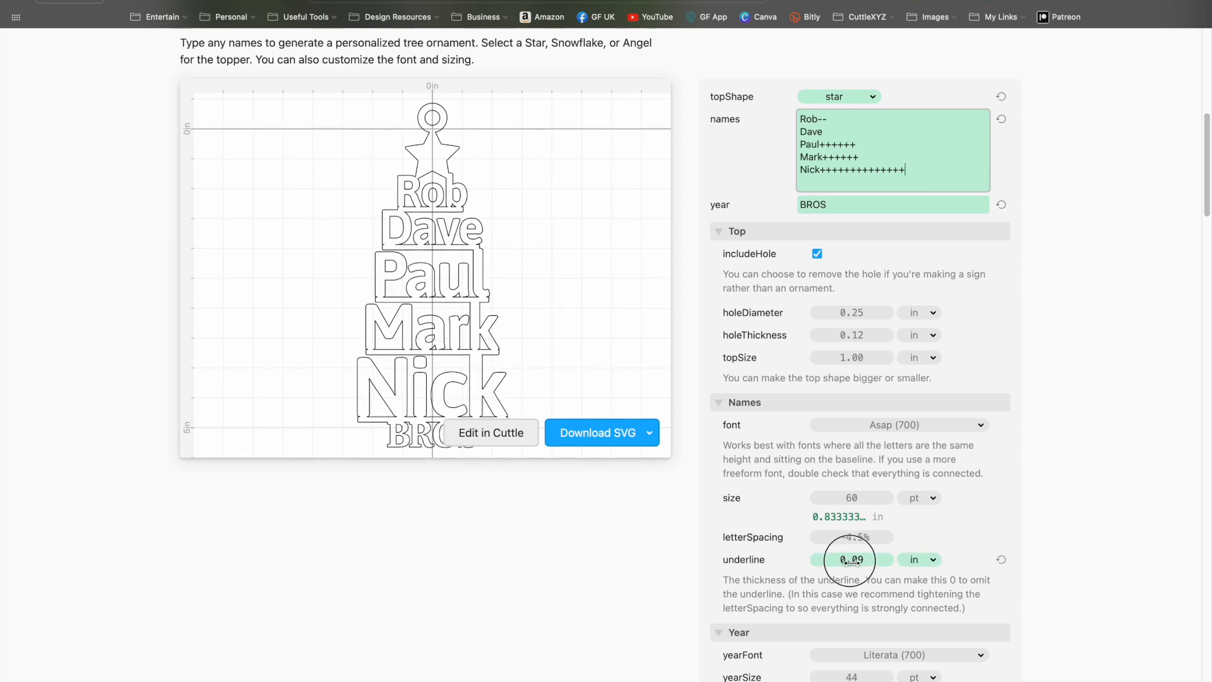
drag(849, 561, 812, 560)
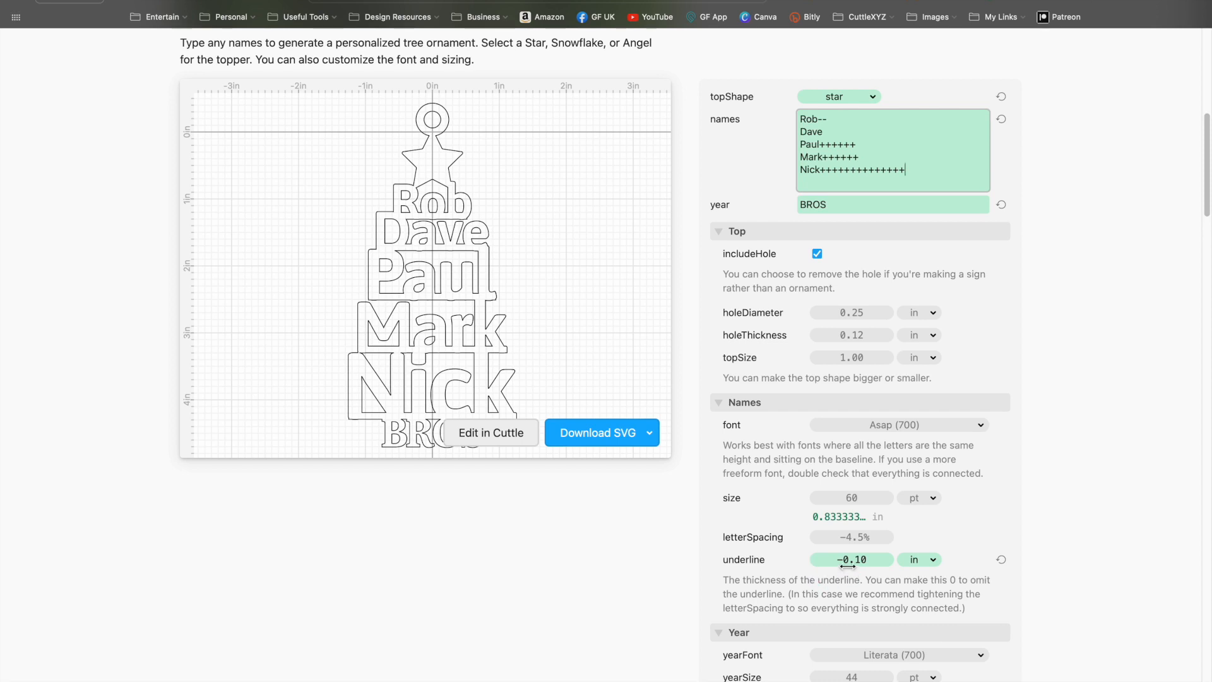
drag(850, 561, 850, 560)
Set the names' text size to 55 pt and their letter spacing to -7.2%.
drag(853, 498, 887, 500)
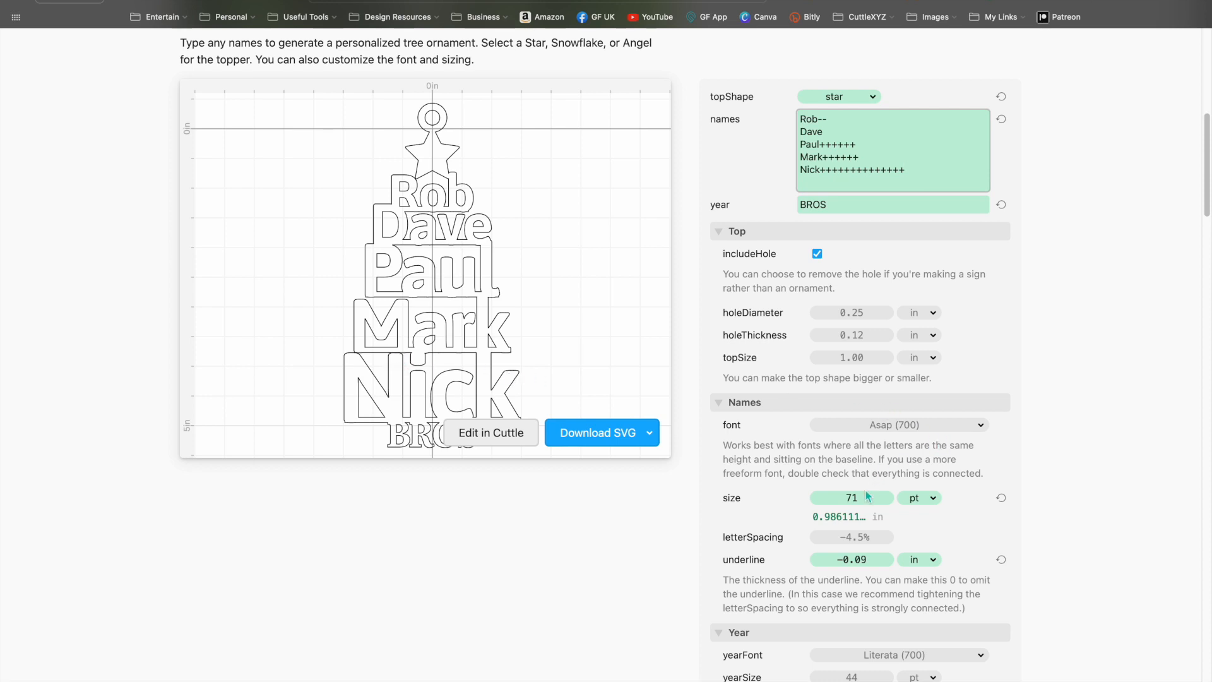
drag(854, 498, 822, 499)
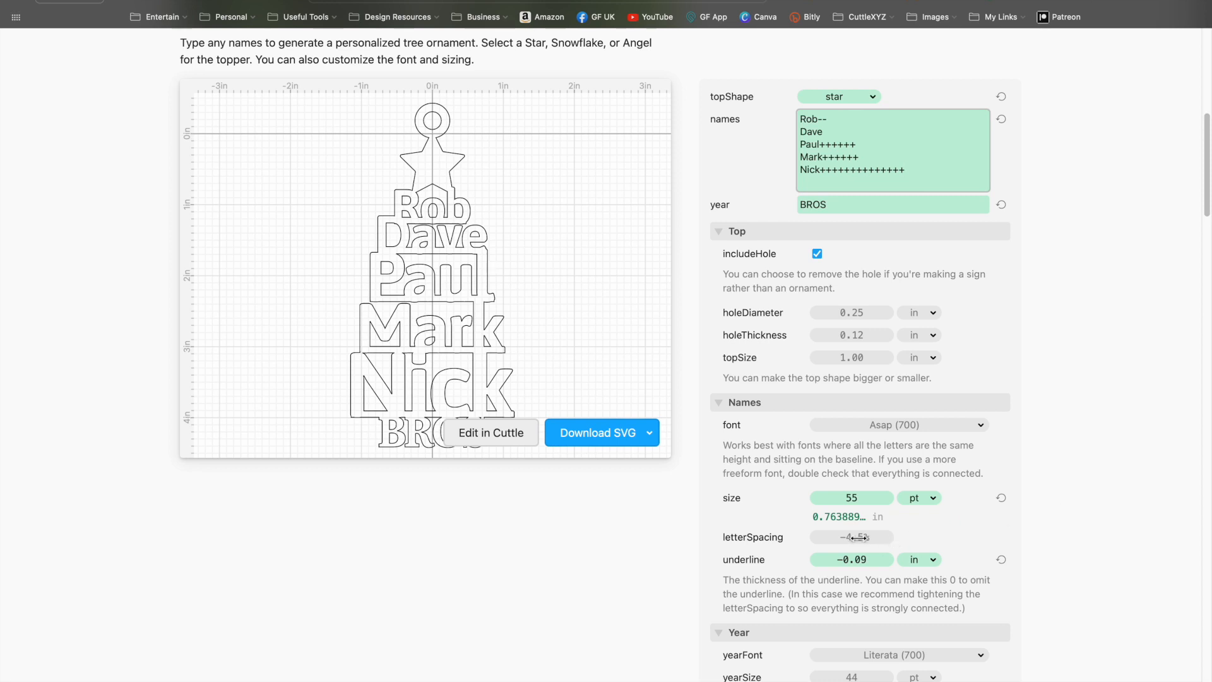
drag(859, 537, 801, 543)
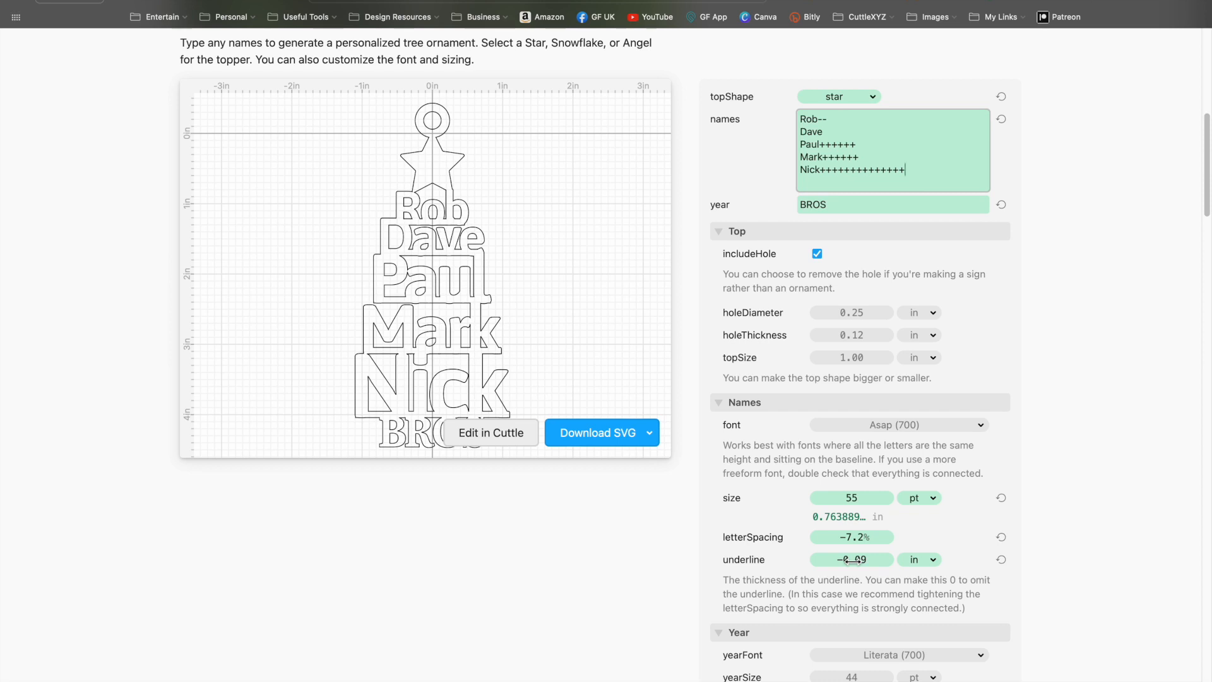
Set the thickness of the names' underline to 0.12 in.
drag(851, 560, 840, 563)
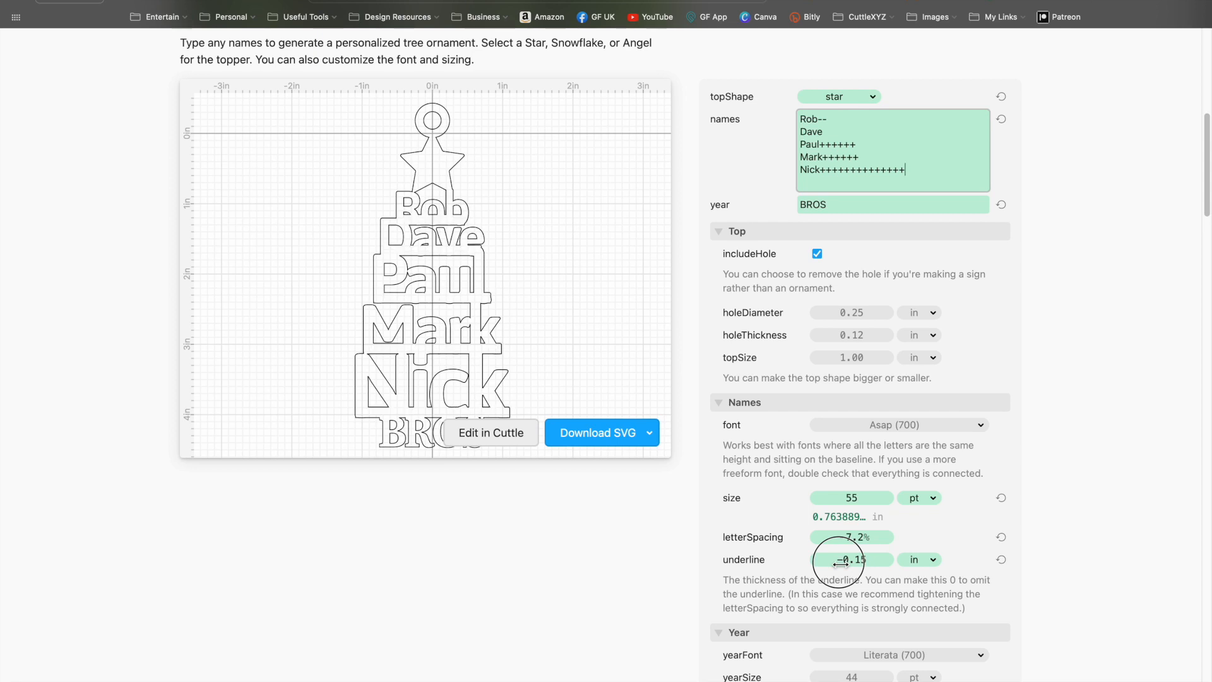
drag(840, 563, 896, 563)
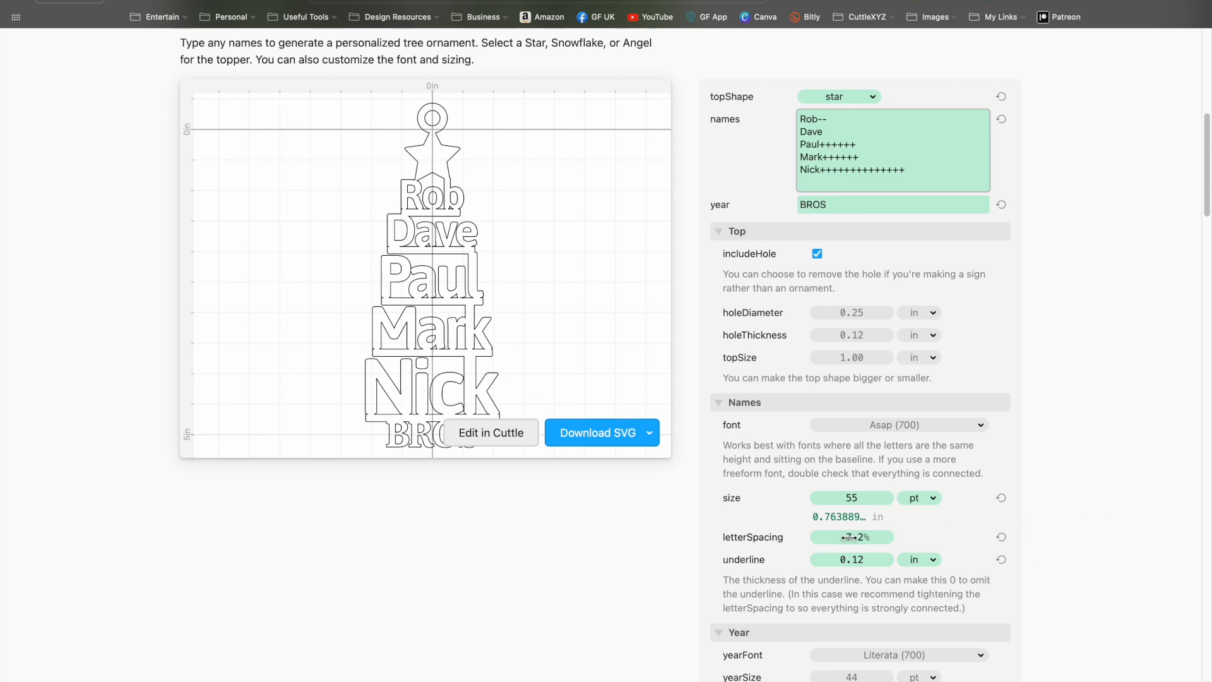
Try the ornament without the hanging hole above the star and turn the hole back on.
scroll(856, 580, down, 3)
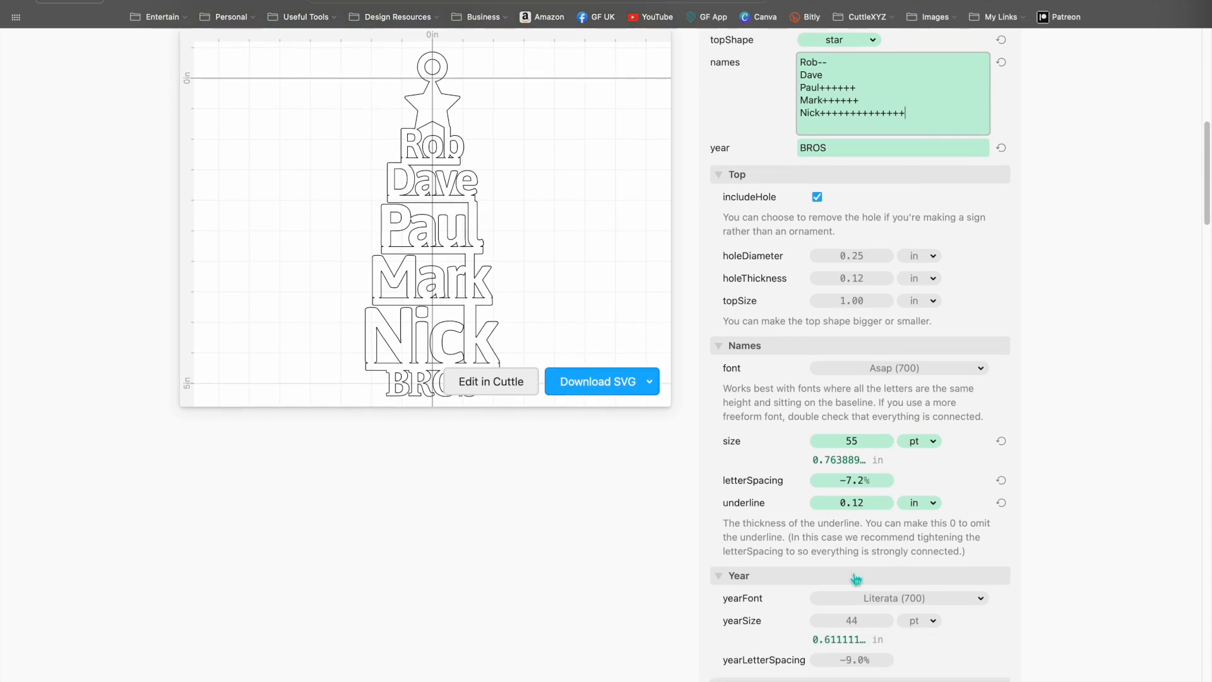
scroll(855, 579, up, 3)
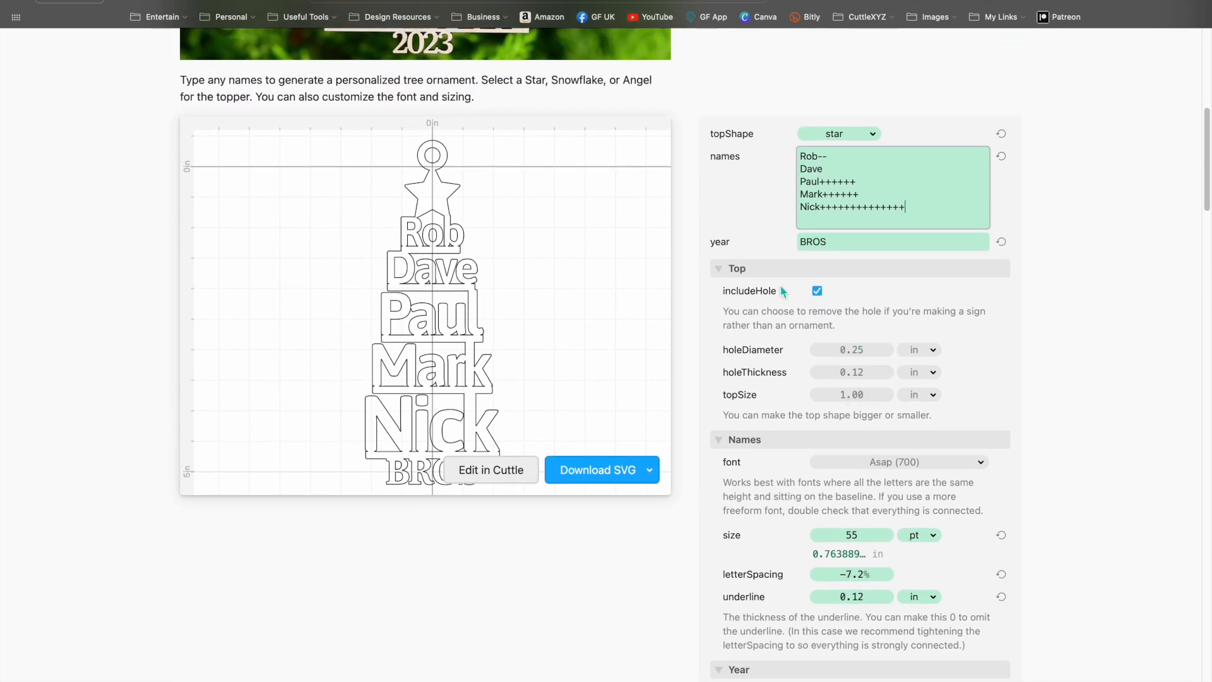
click(817, 291)
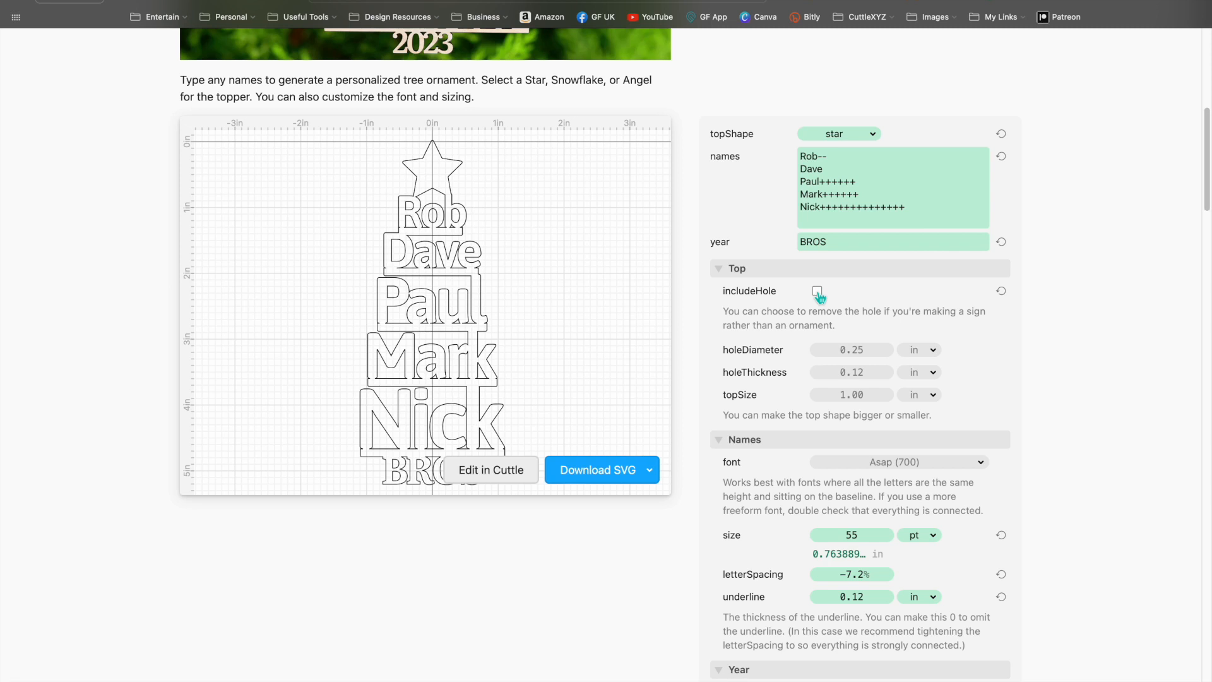
click(818, 292)
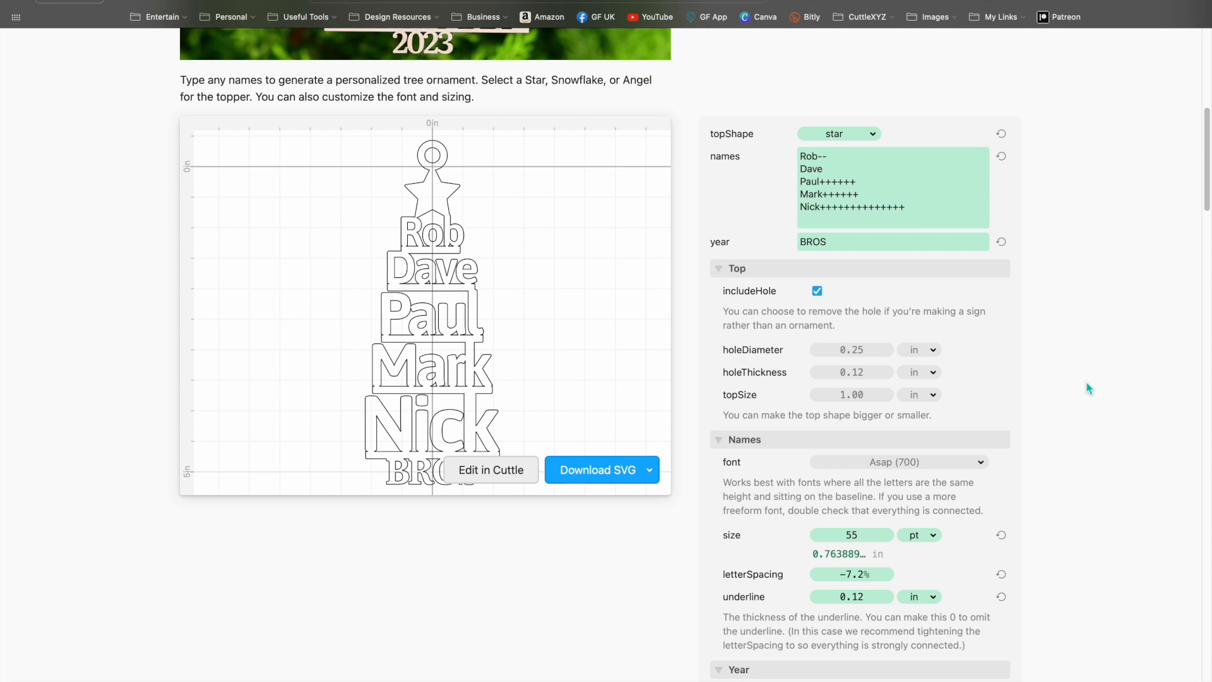
Turn on automatic capitalization so all the names on the tree are in capitals.
scroll(1085, 387, down, 1)
scroll(1086, 387, up, 3)
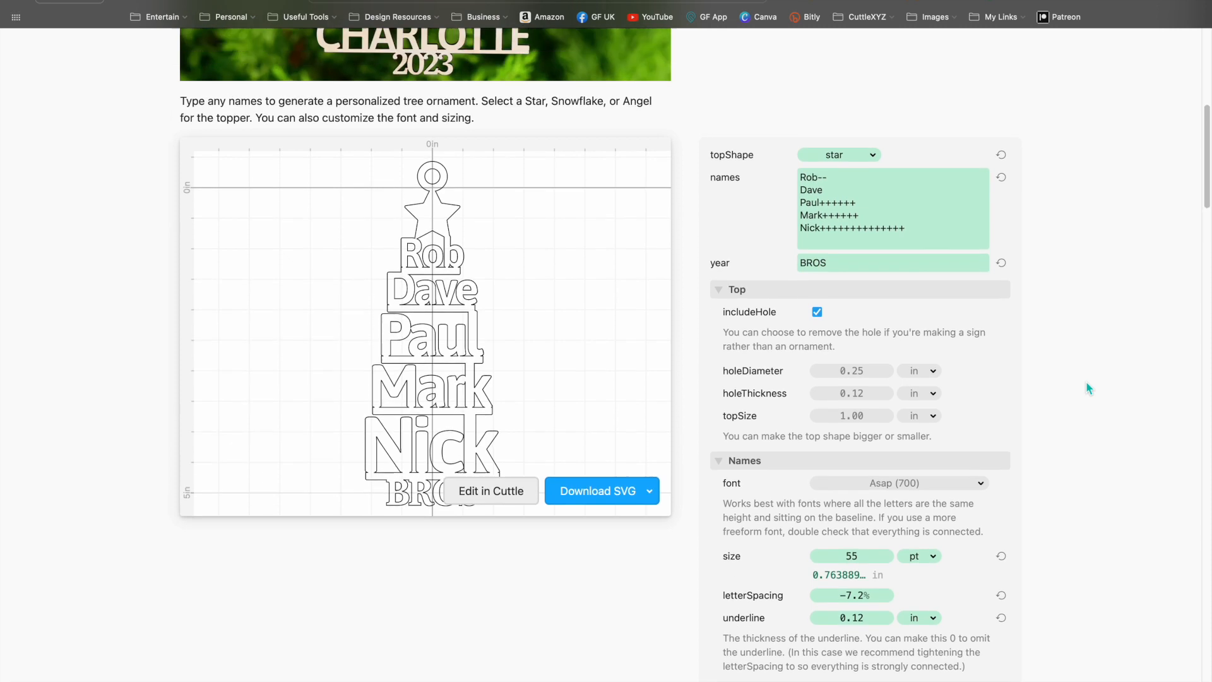
scroll(931, 284, down, 10)
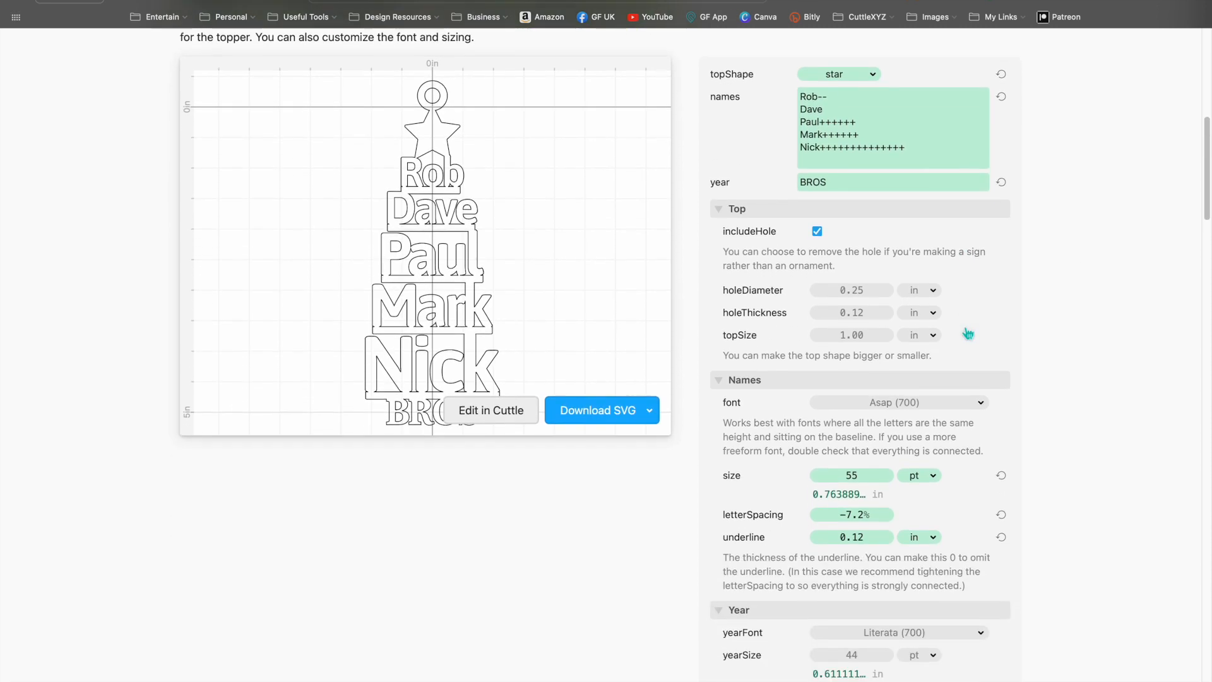
click(817, 502)
scroll(817, 500, up, 2)
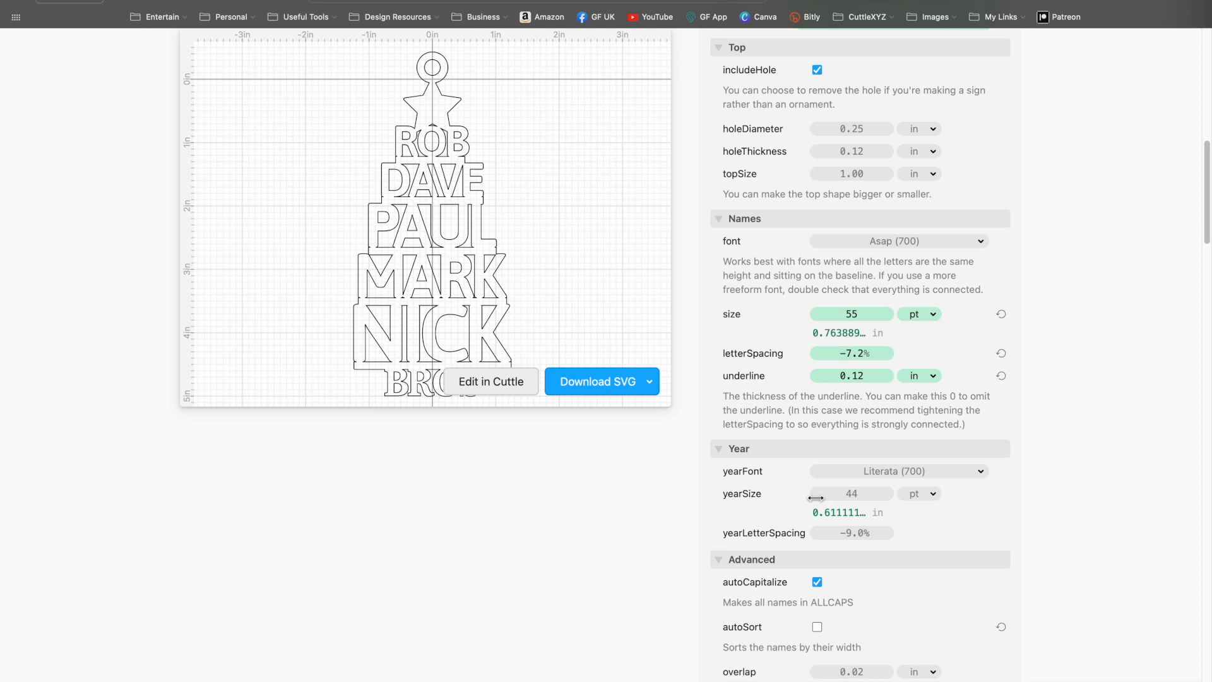
scroll(816, 498, up, 4)
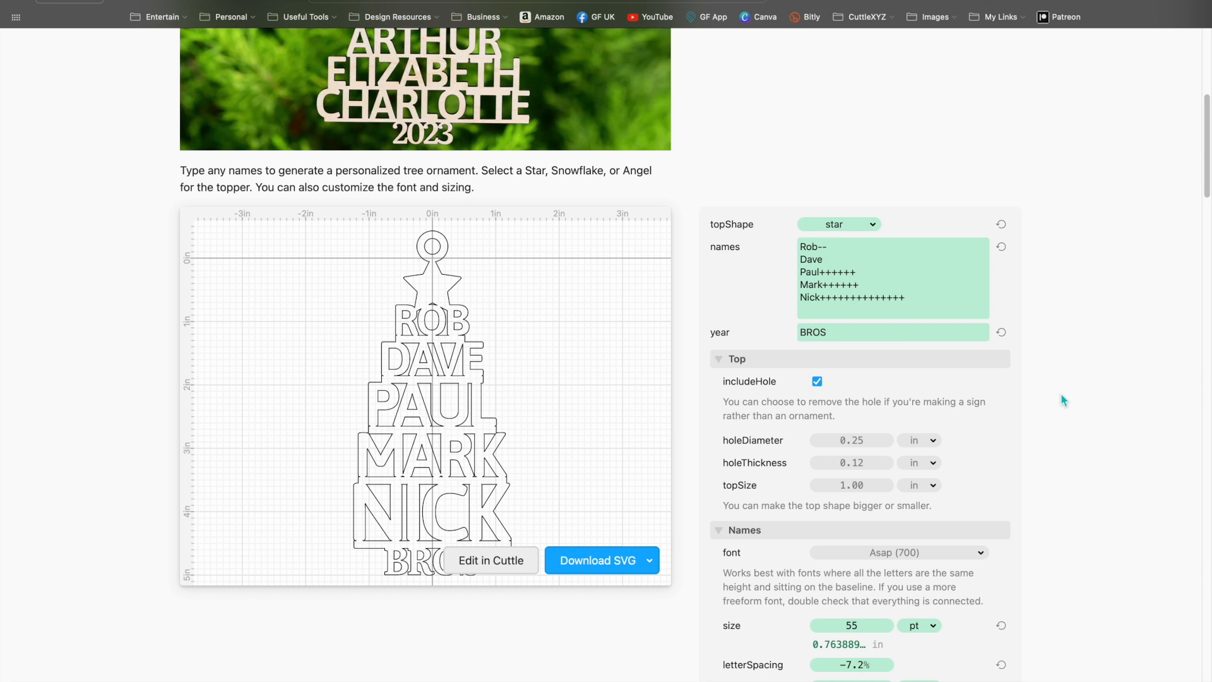
Try the custom fonts Candy Land and Chilli on the names.
scroll(1060, 393, down, 3)
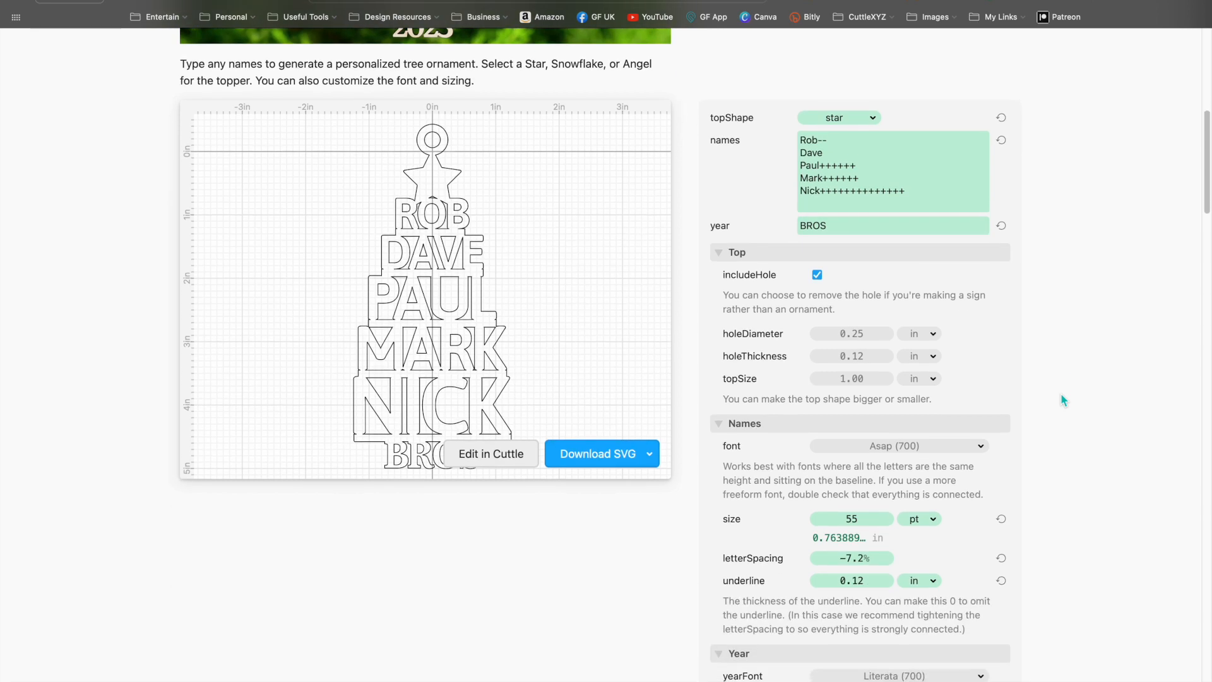
scroll(1060, 394, down, 2)
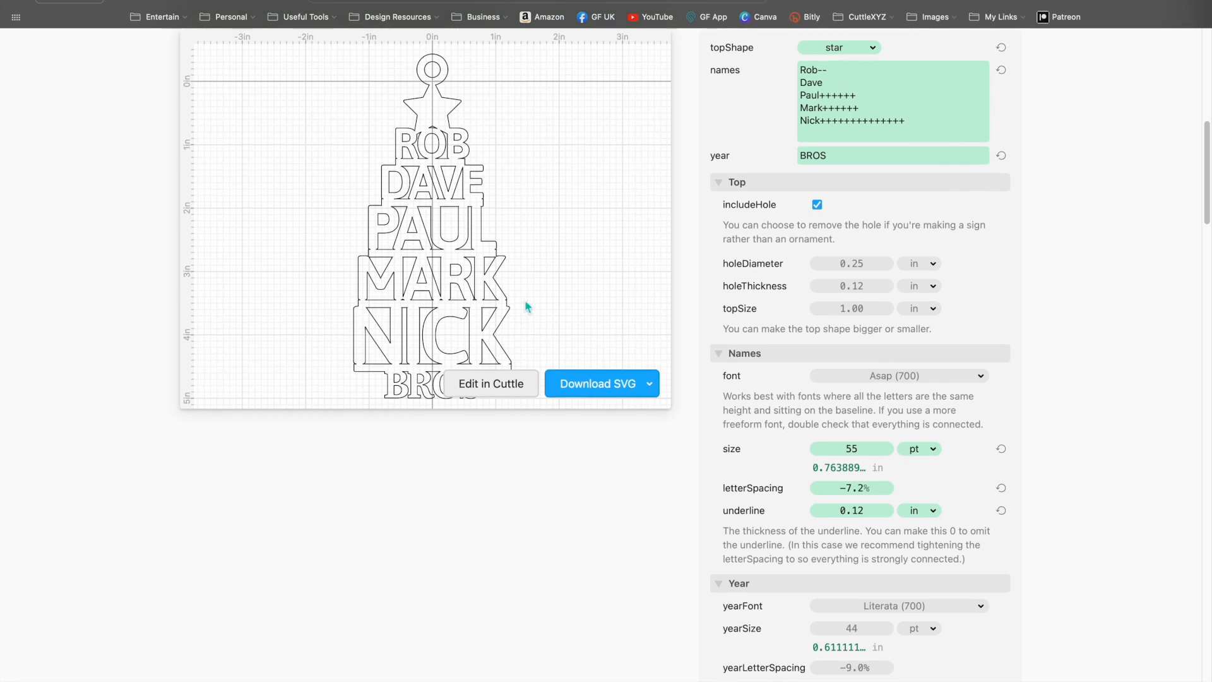
scroll(1060, 452, down, 2)
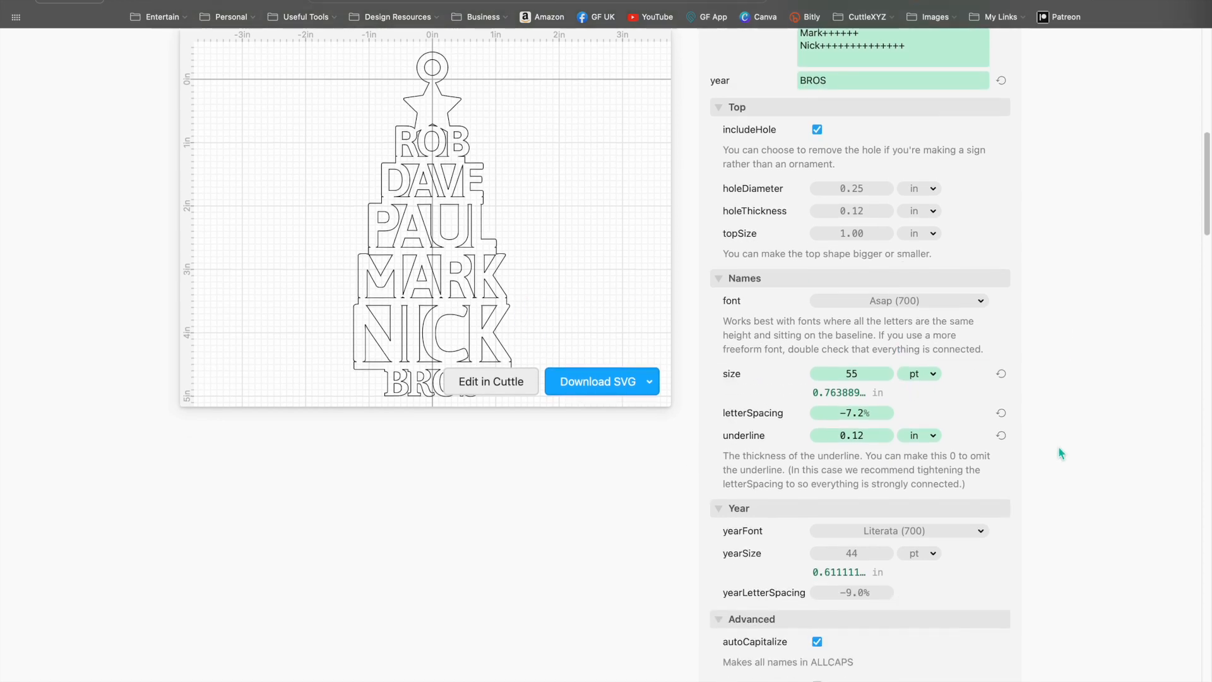
scroll(1061, 452, up, 2)
click(982, 358)
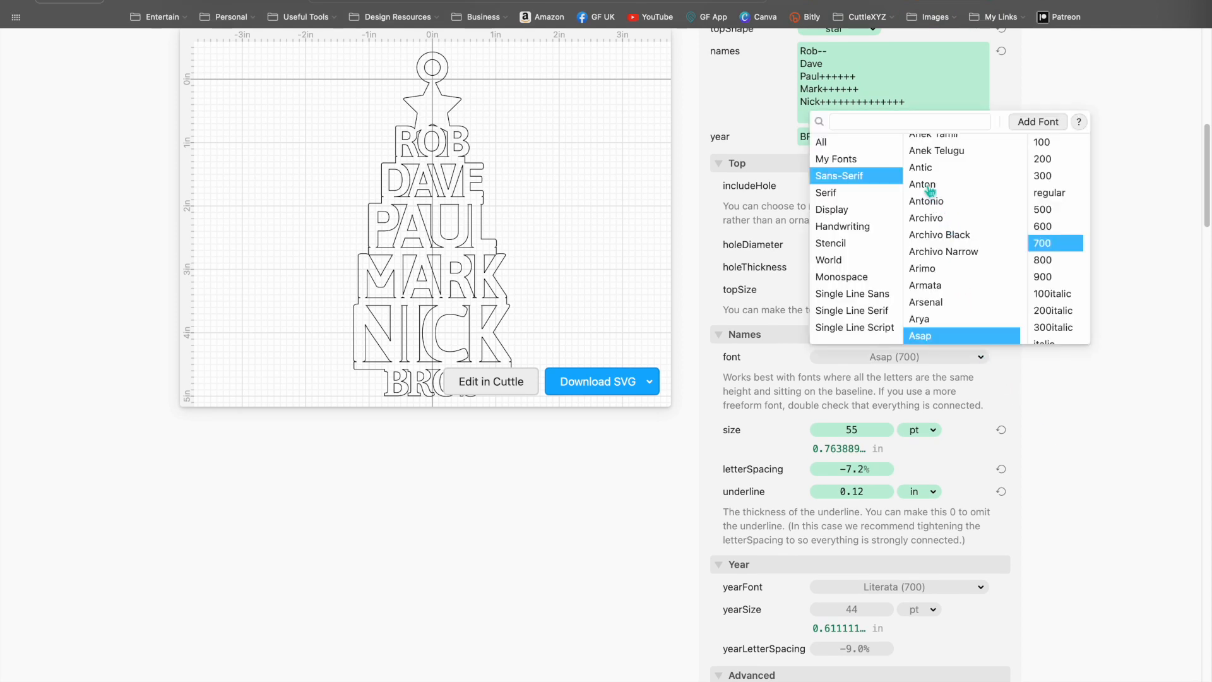
click(863, 162)
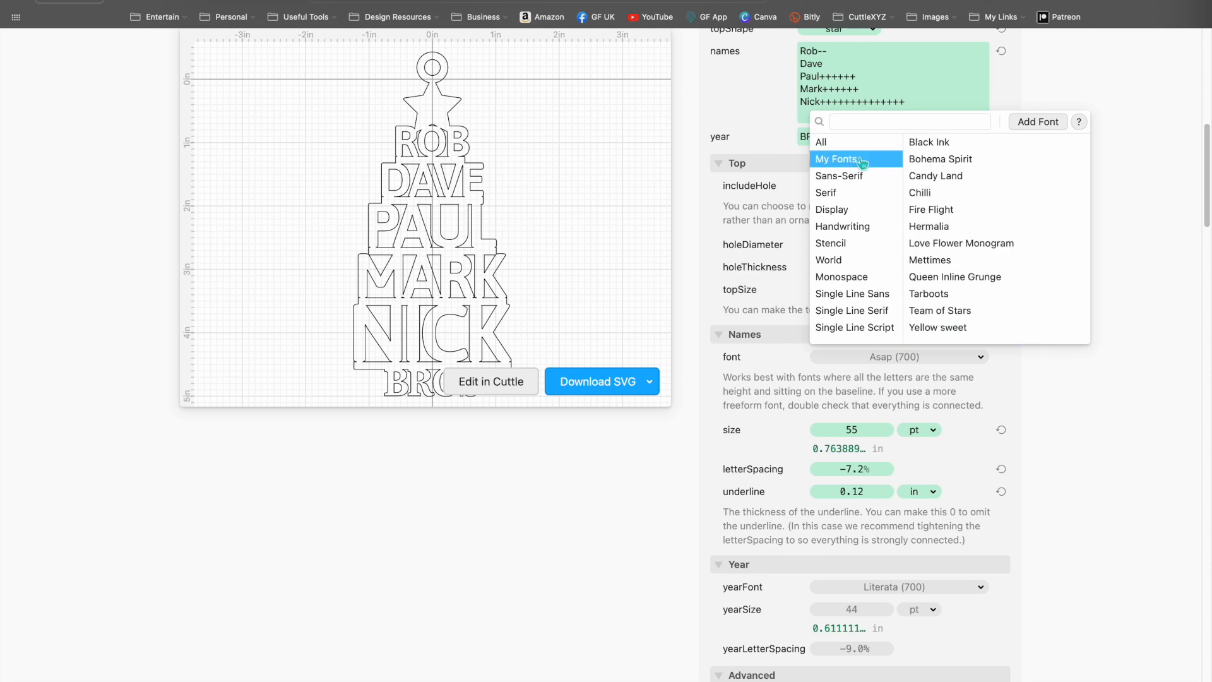
click(932, 179)
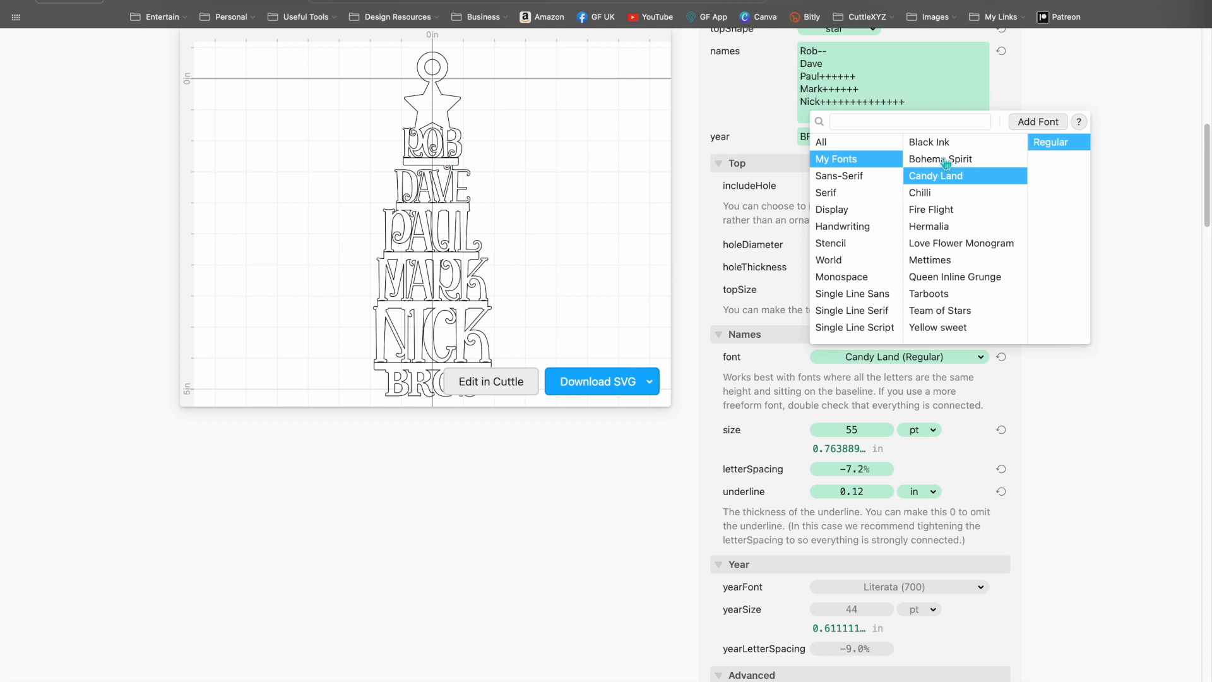
click(931, 197)
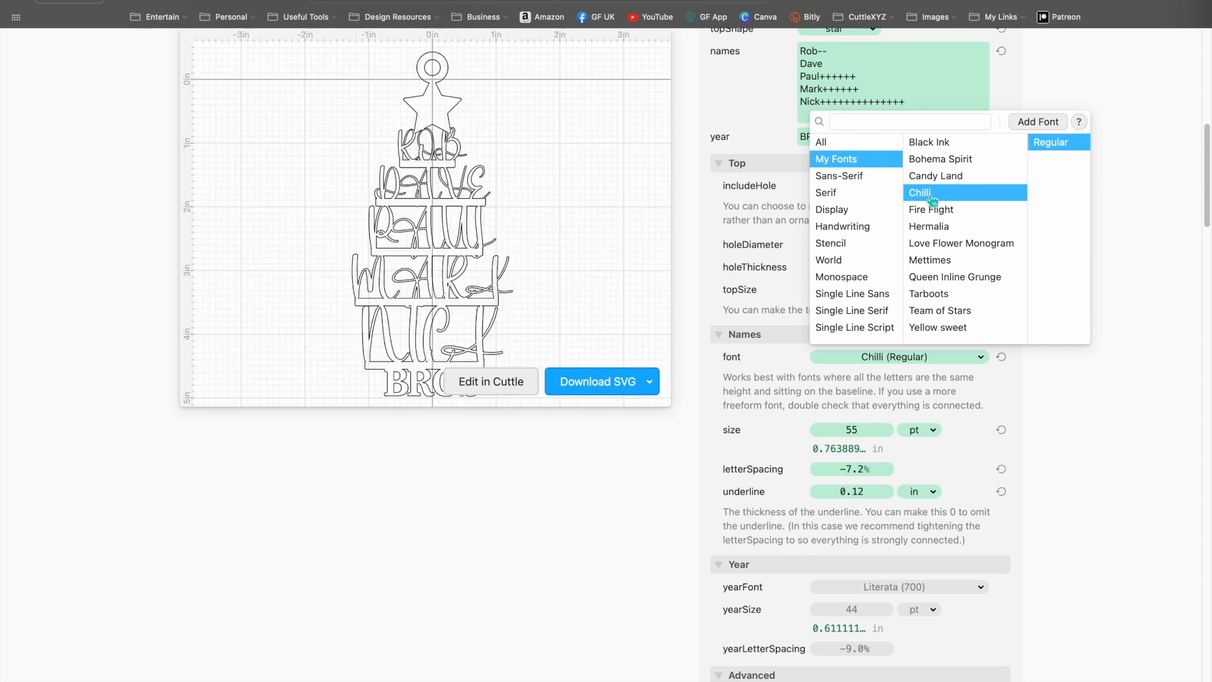
Try the display fonts Allan, Angkor and Anybody on the names.
click(839, 214)
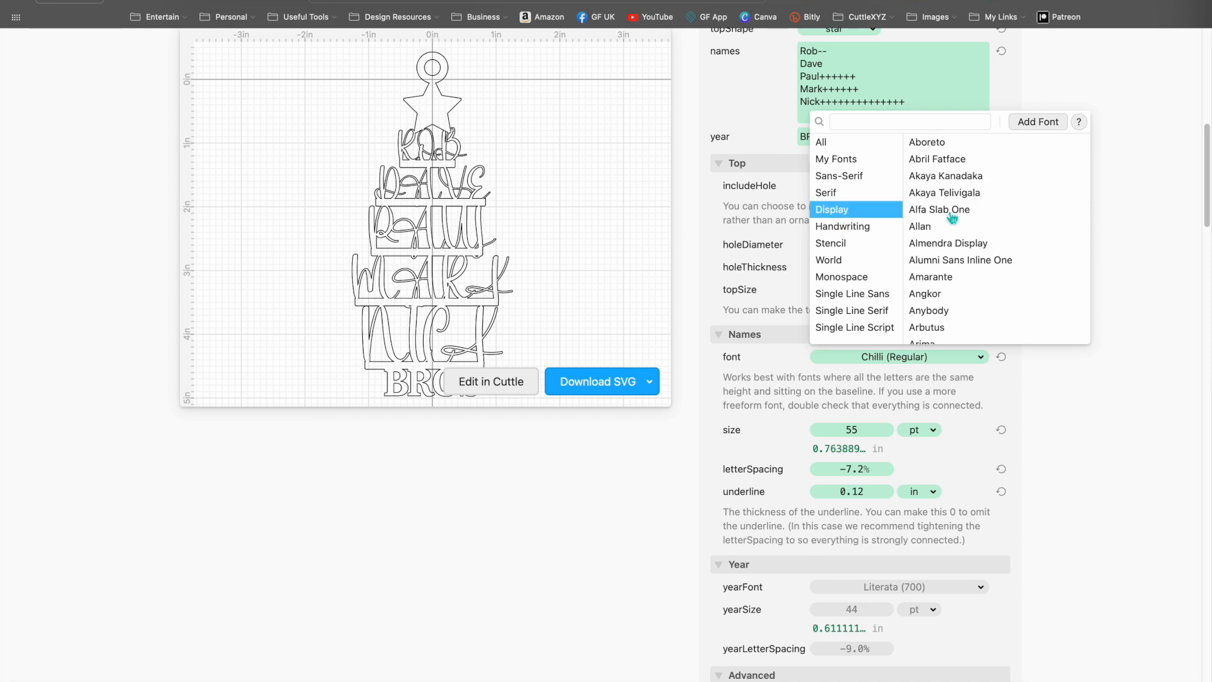
click(922, 232)
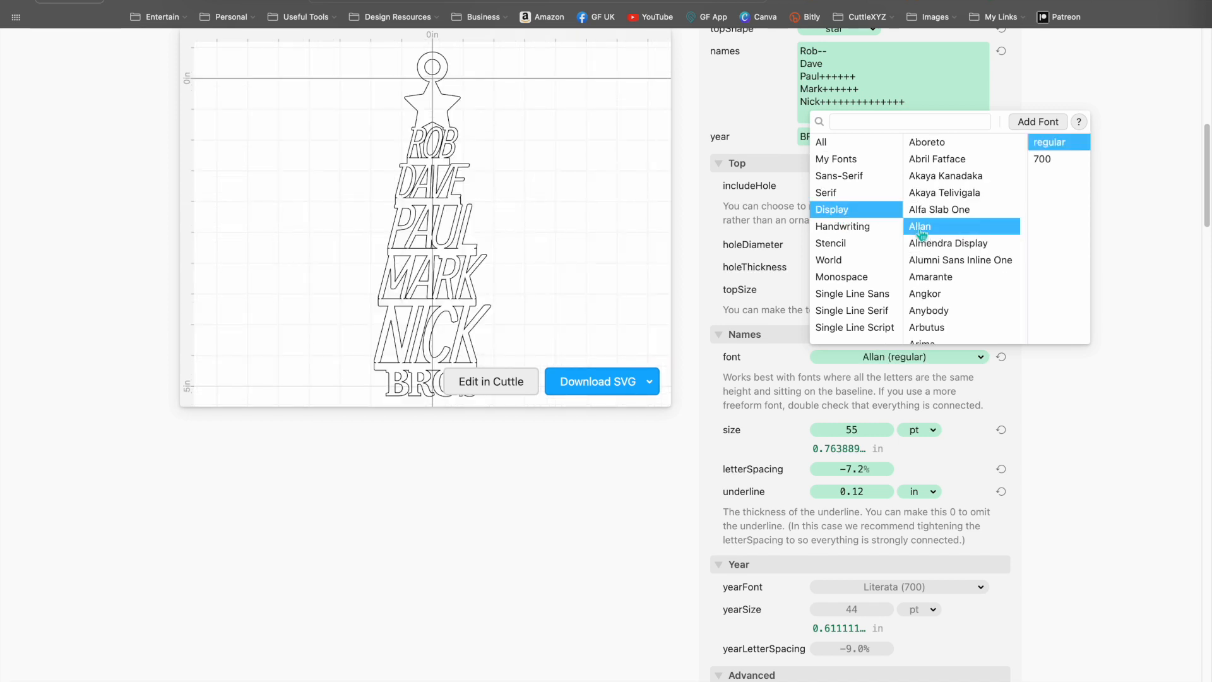
click(932, 294)
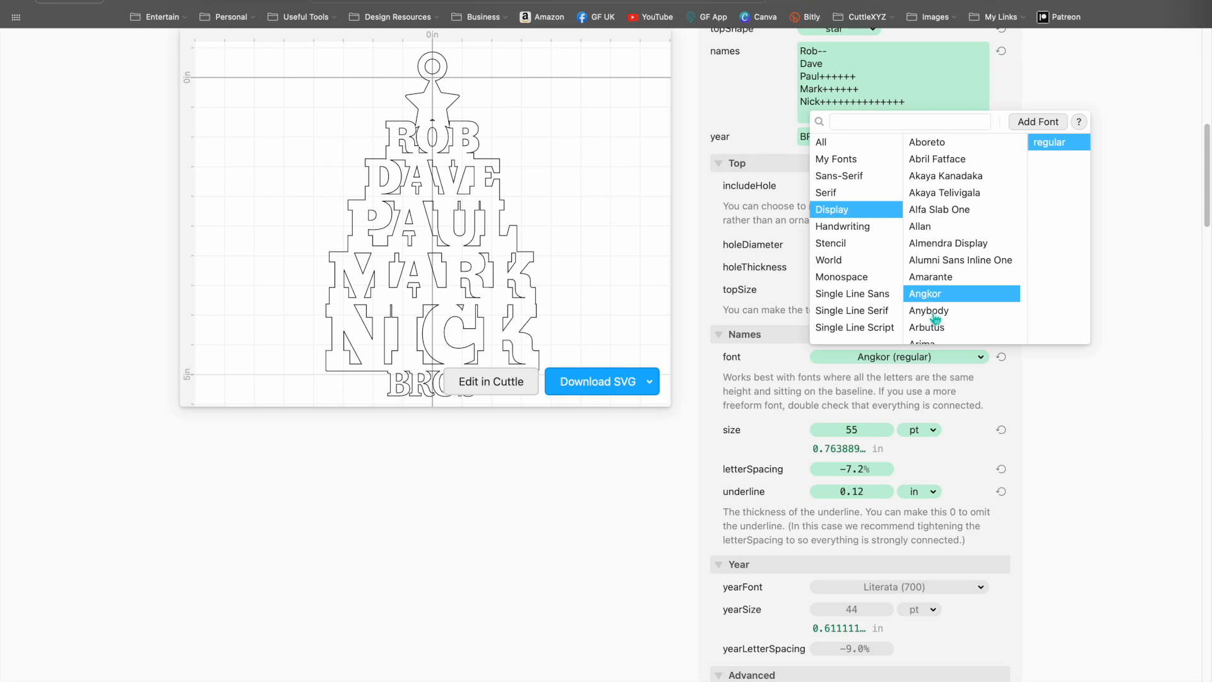
click(934, 318)
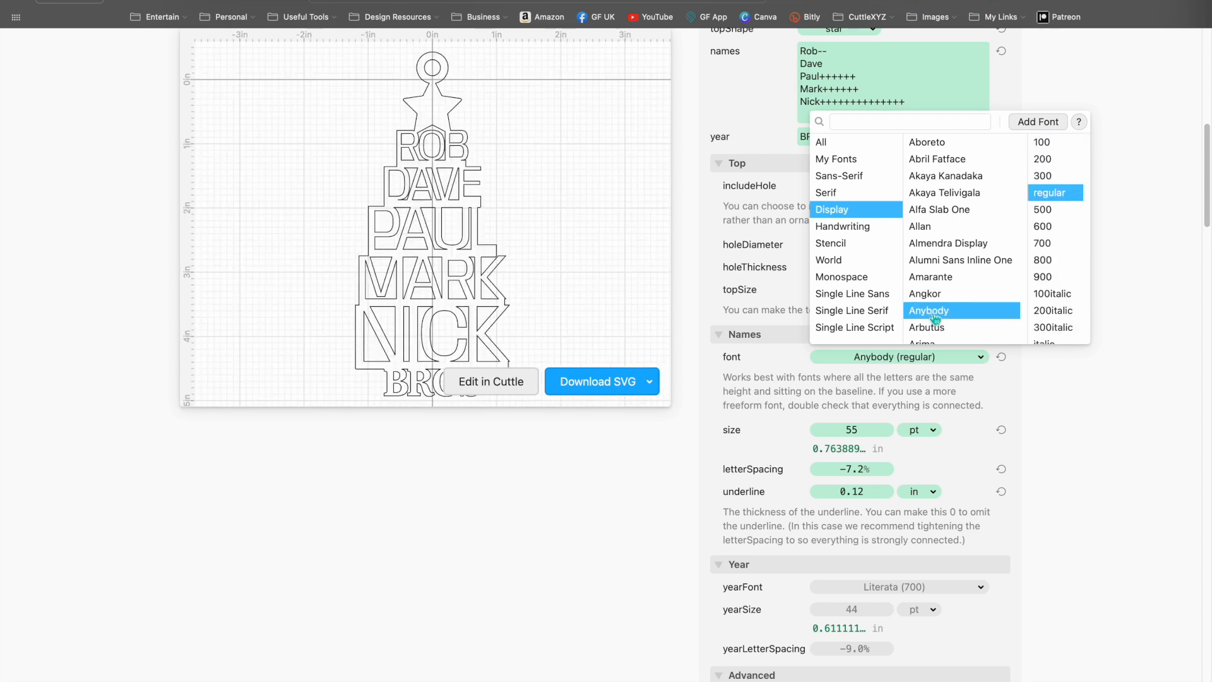
Try the display fonts Autour One, Baloo 2 and Bangers on the names.
scroll(935, 303, down, 6)
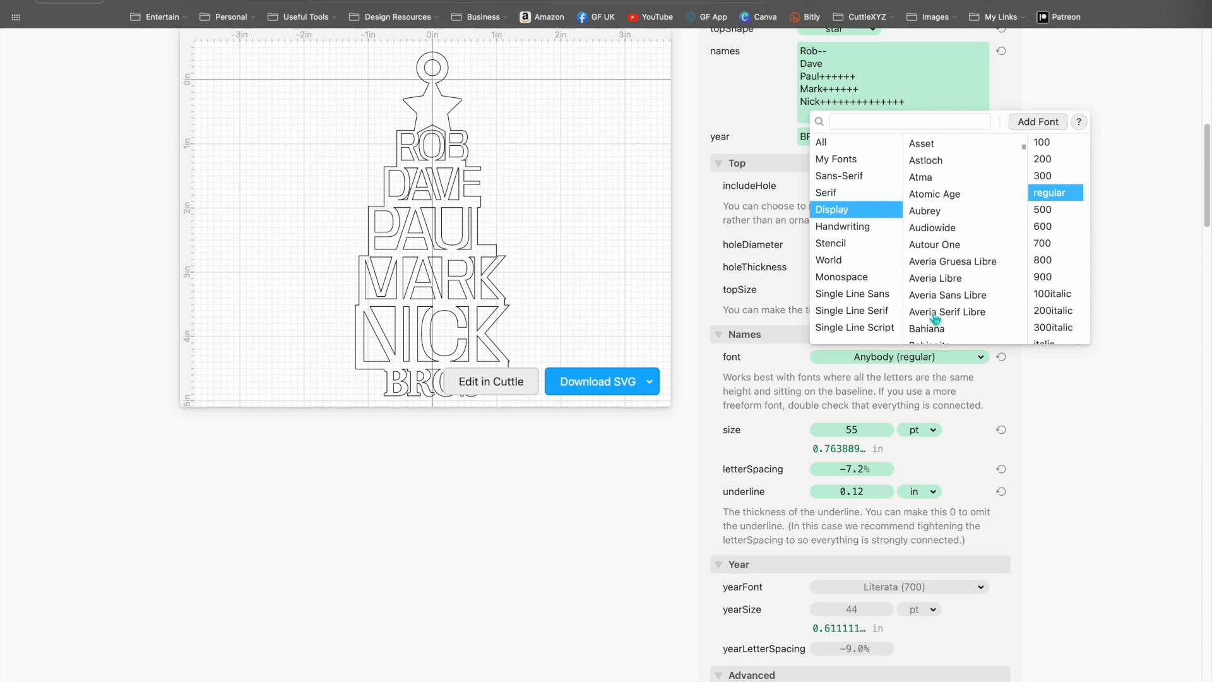
click(934, 248)
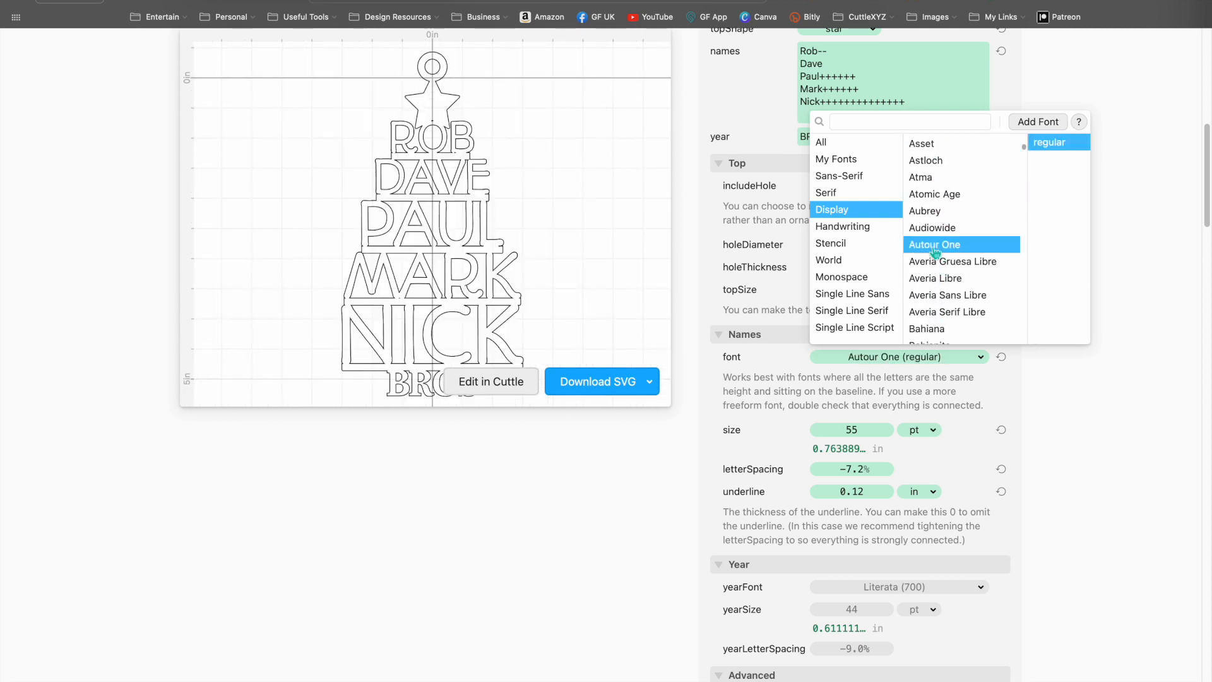
scroll(934, 253, down, 3)
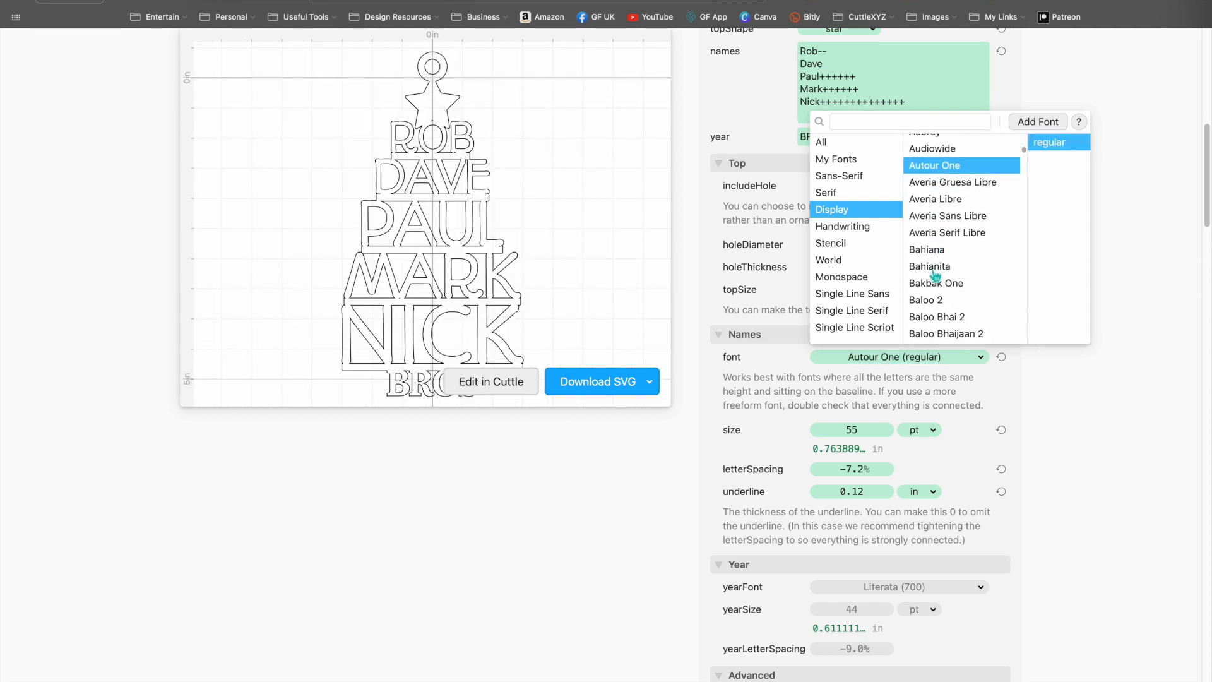
click(935, 302)
scroll(933, 306, down, 10)
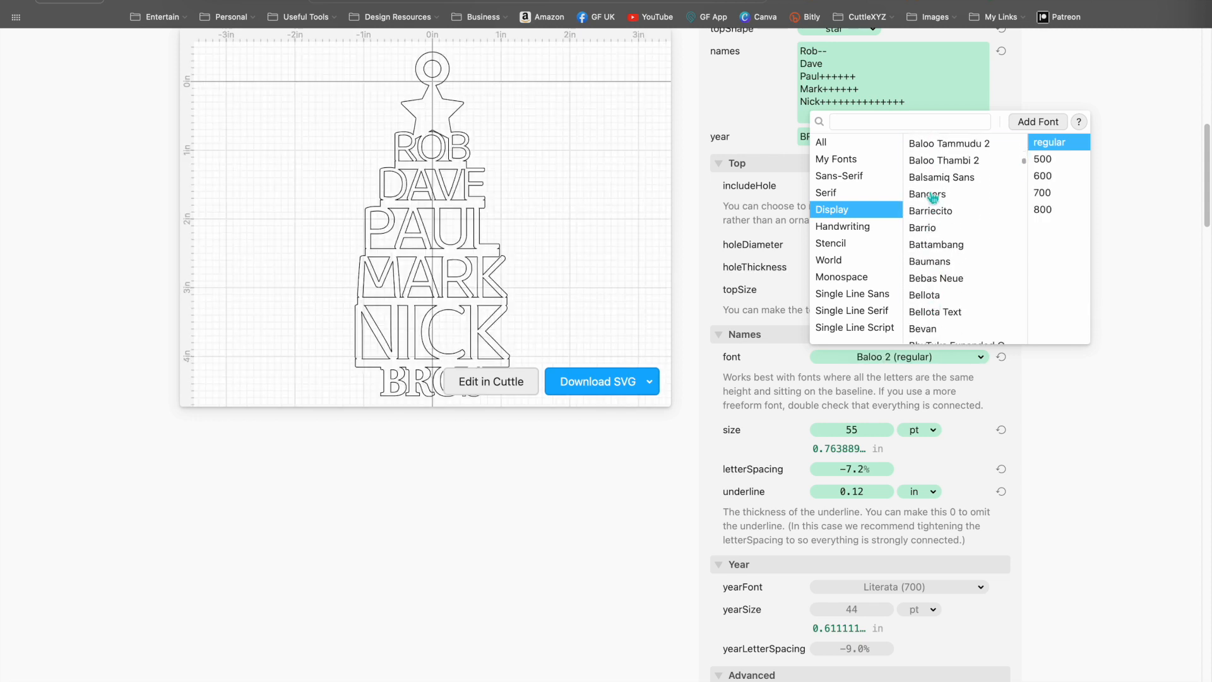
click(933, 195)
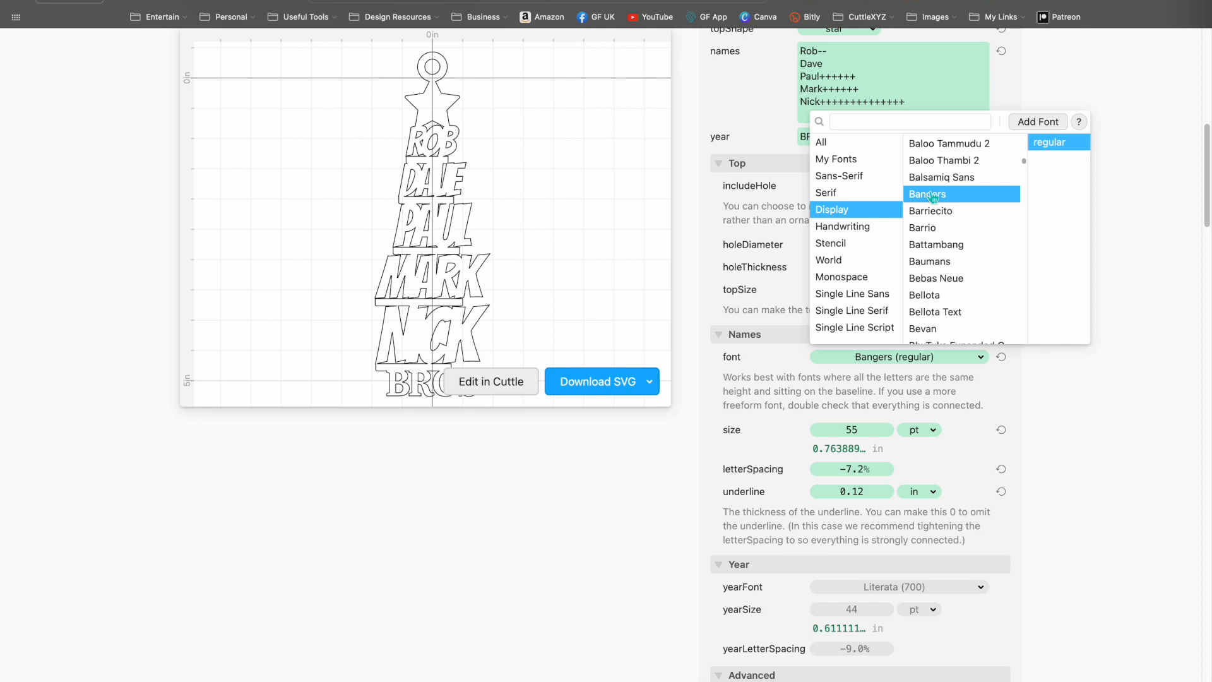
Try the Blaka Ink and Blaka fonts and set the names' font to Bubblegum Sans.
scroll(933, 197, down, 7)
scroll(933, 197, down, 2)
click(925, 242)
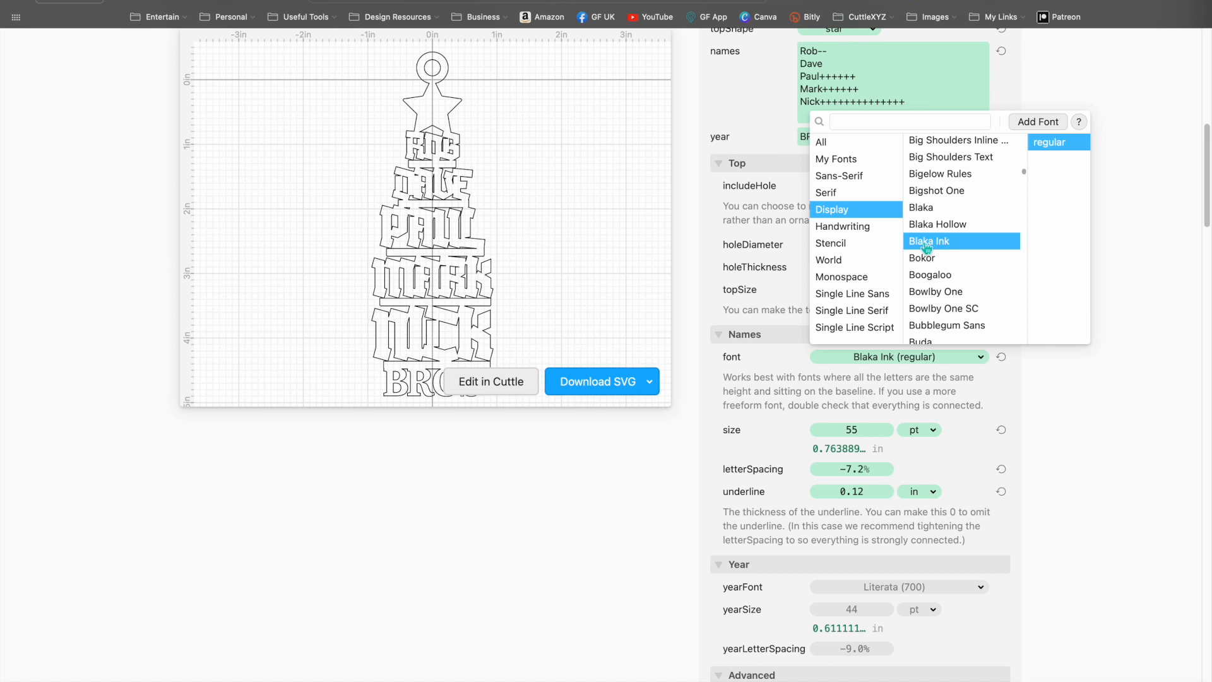
click(931, 210)
scroll(930, 210, down, 3)
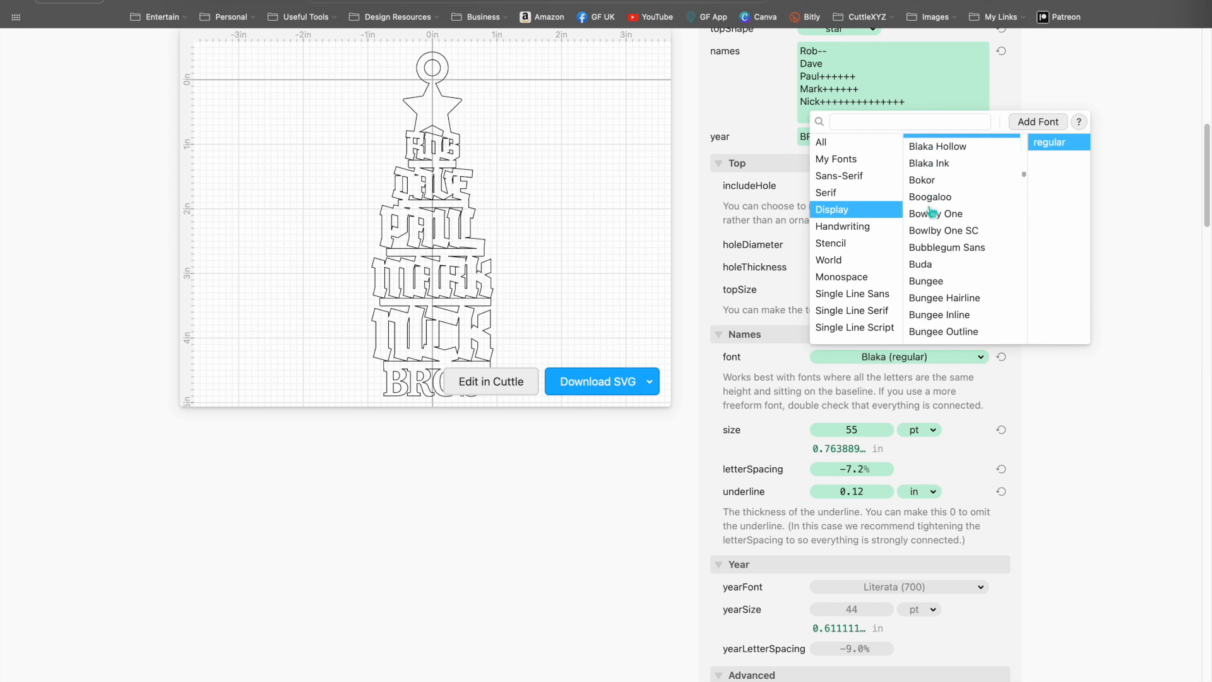
click(931, 249)
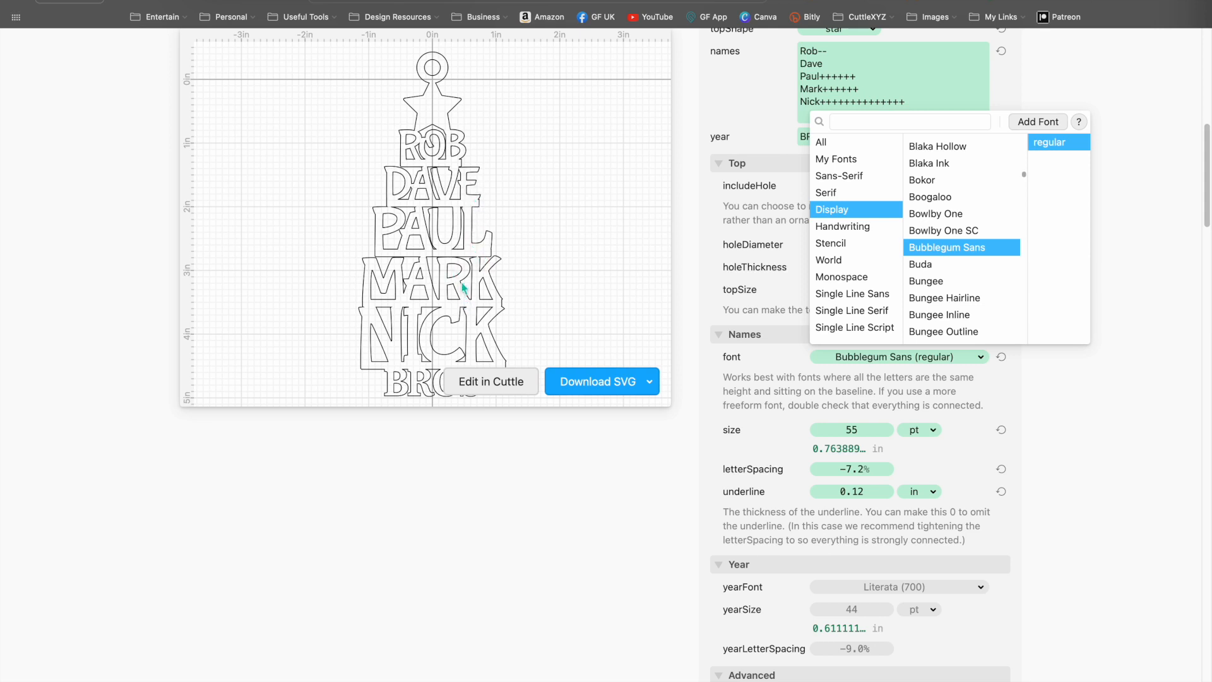
Close the font choices and set the names' underline thickness to -0.05 in.
click(1089, 372)
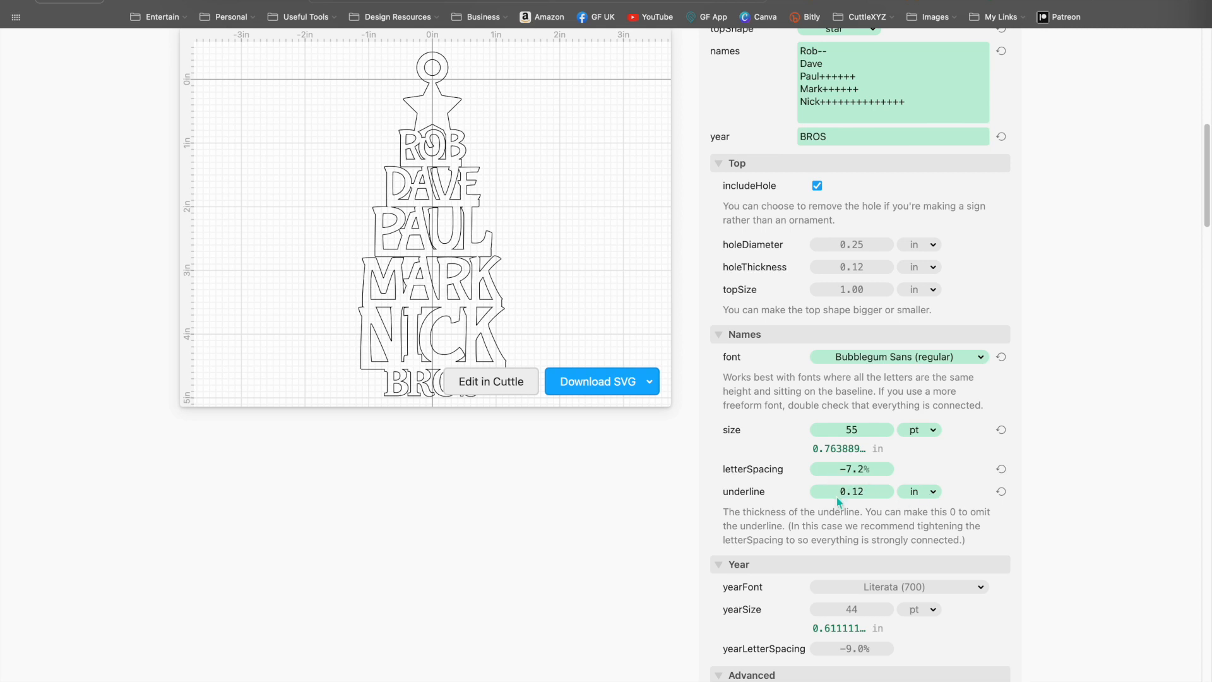
drag(847, 492, 812, 495)
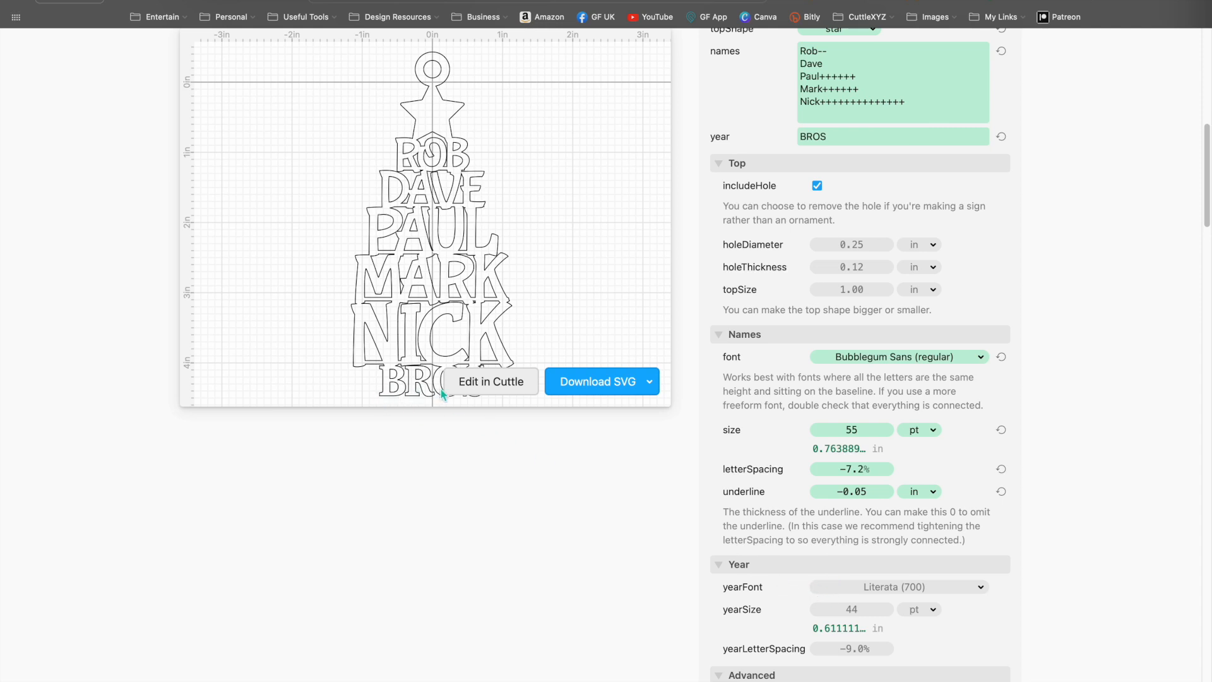
Tighten the BROS text's letter spacing to -0.178 and set its size to 55 pt.
click(859, 650)
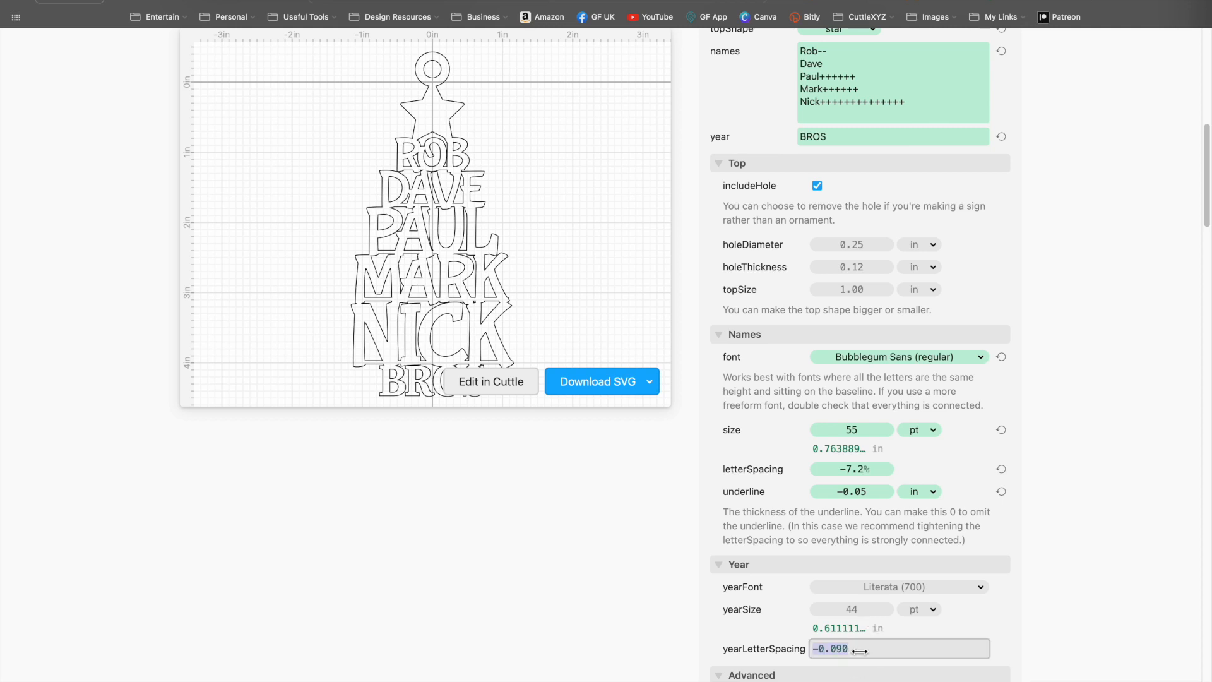
double_click(838, 648)
drag(838, 648, 750, 655)
drag(836, 650, 765, 658)
drag(837, 648, 827, 648)
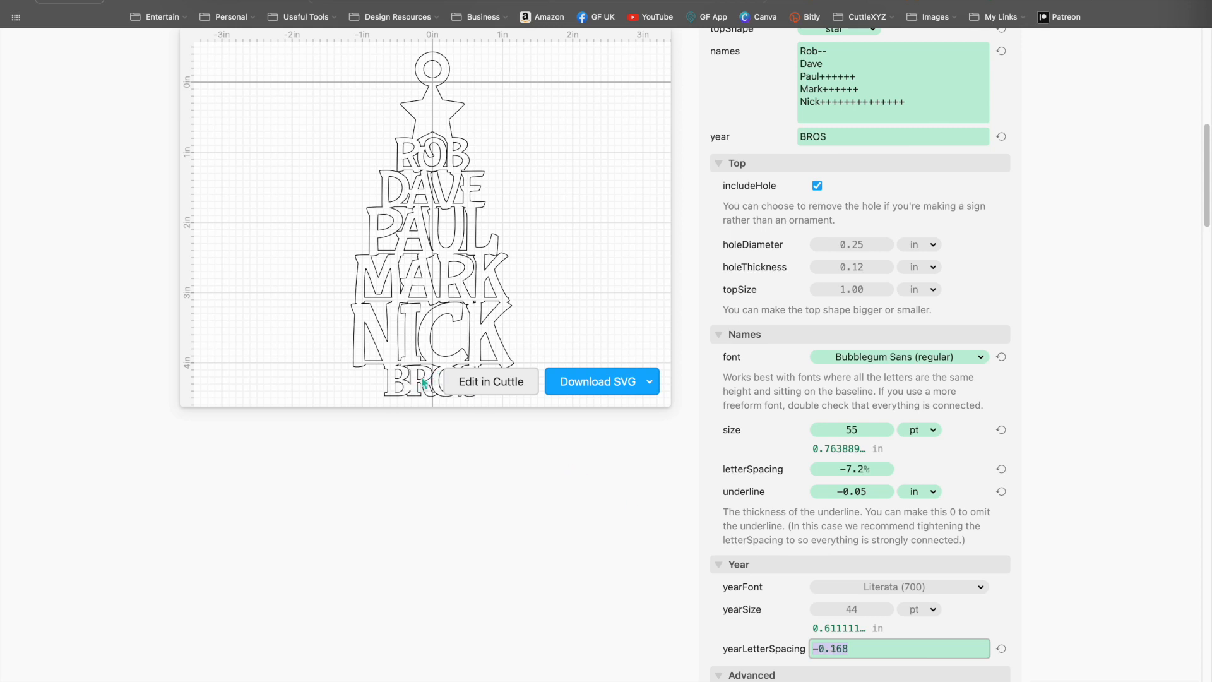
drag(834, 648, 811, 648)
drag(854, 609, 878, 610)
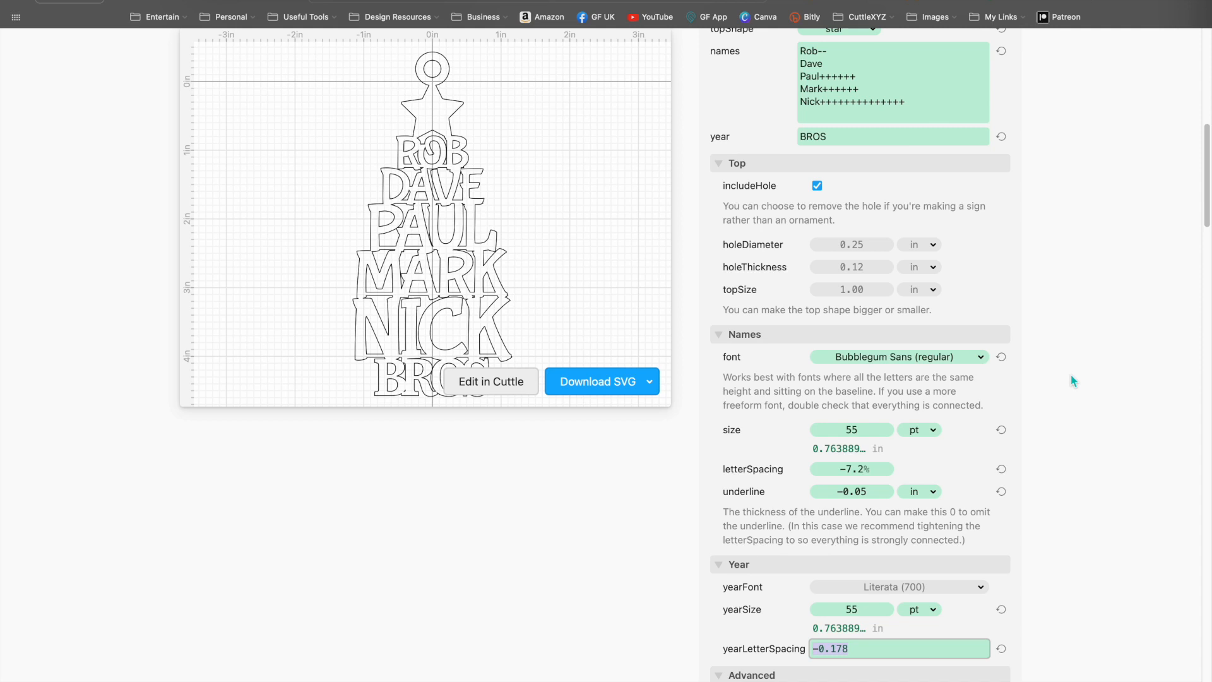
scroll(1071, 379, down, 5)
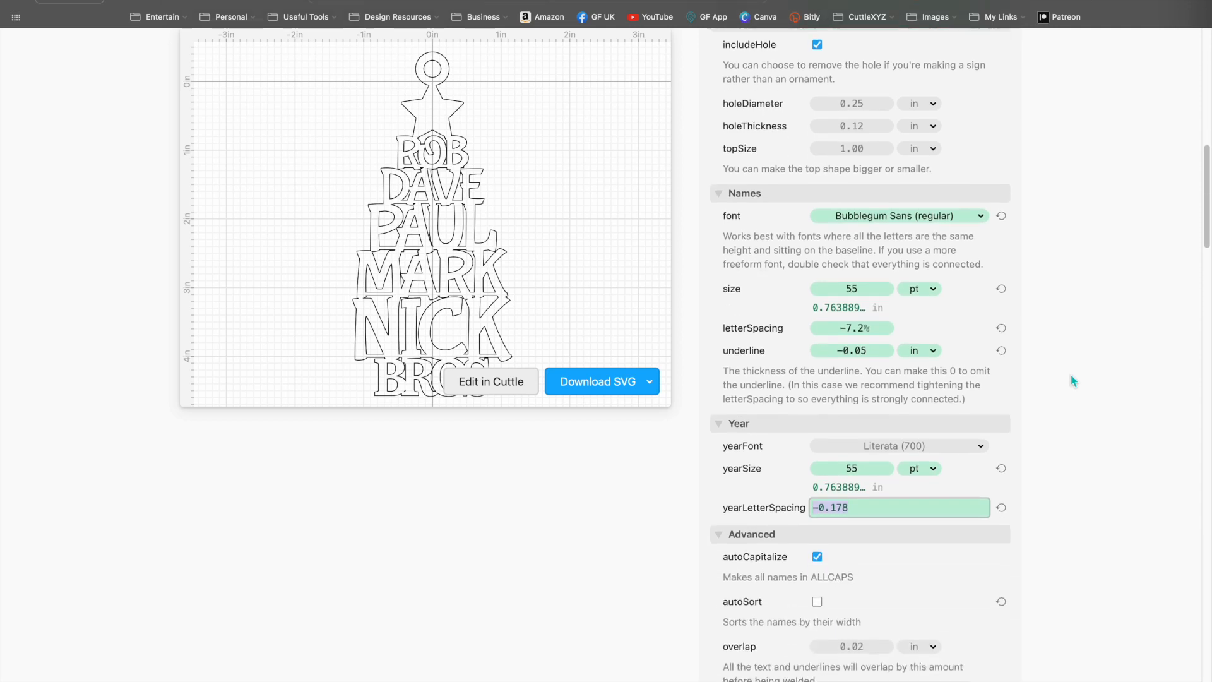
scroll(1071, 379, down, 3)
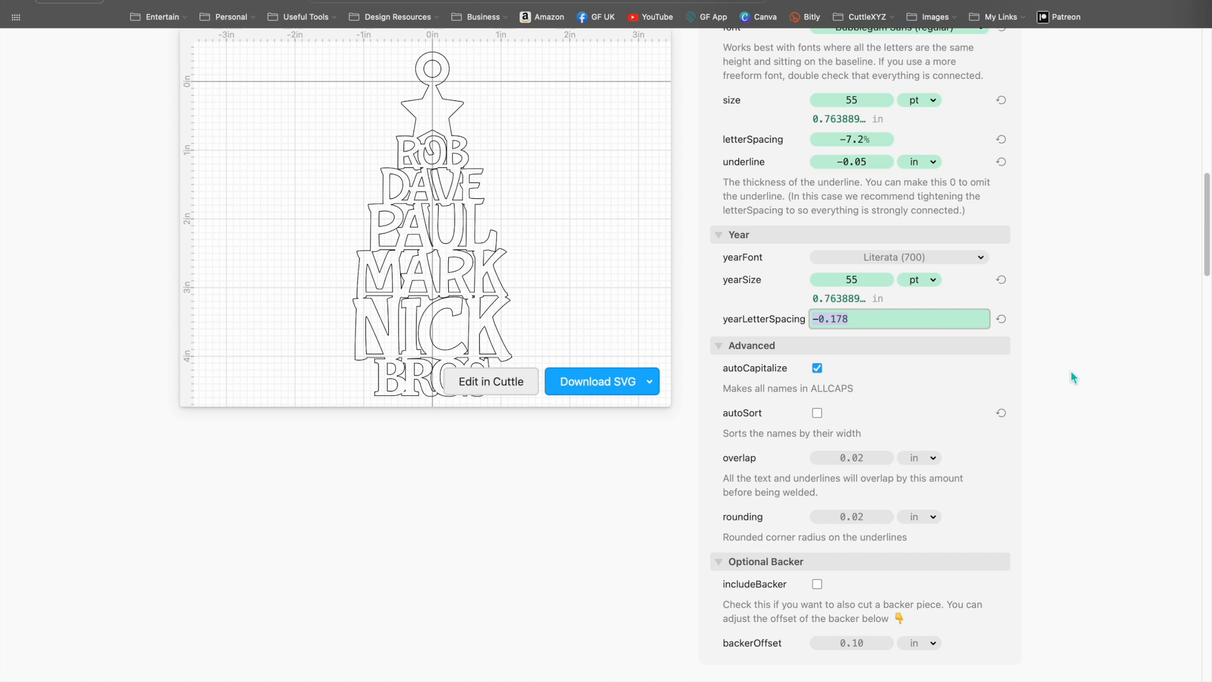
scroll(971, 380, up, 7)
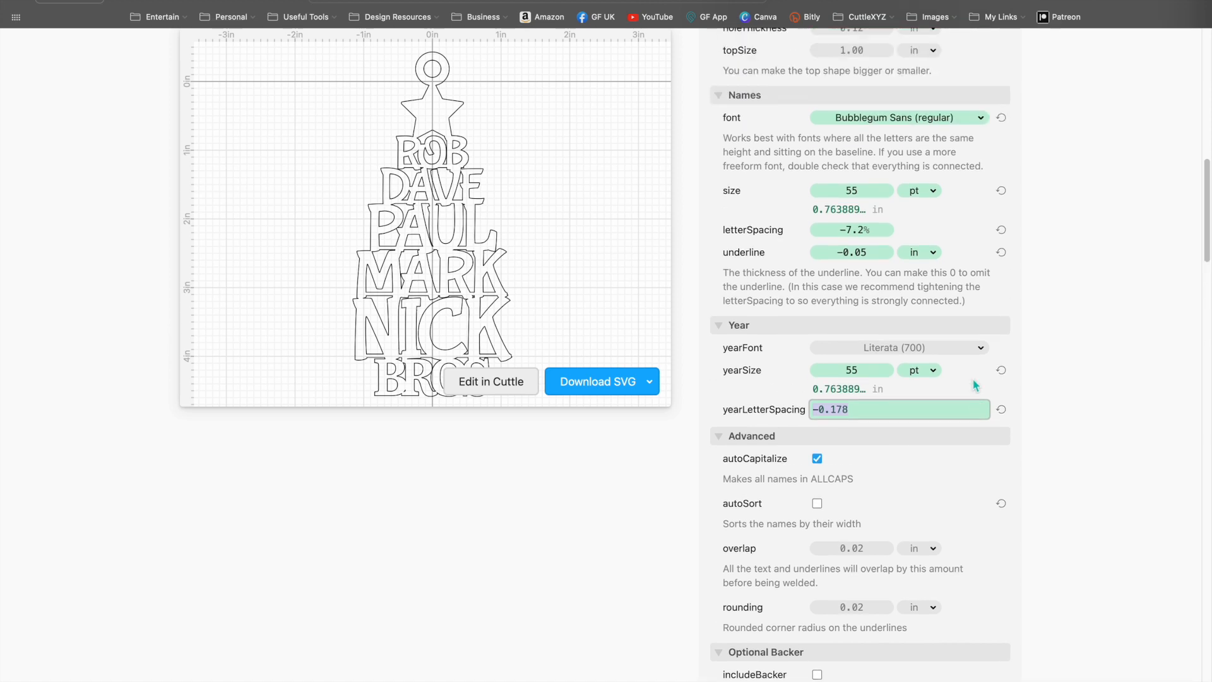
scroll(971, 380, up, 2)
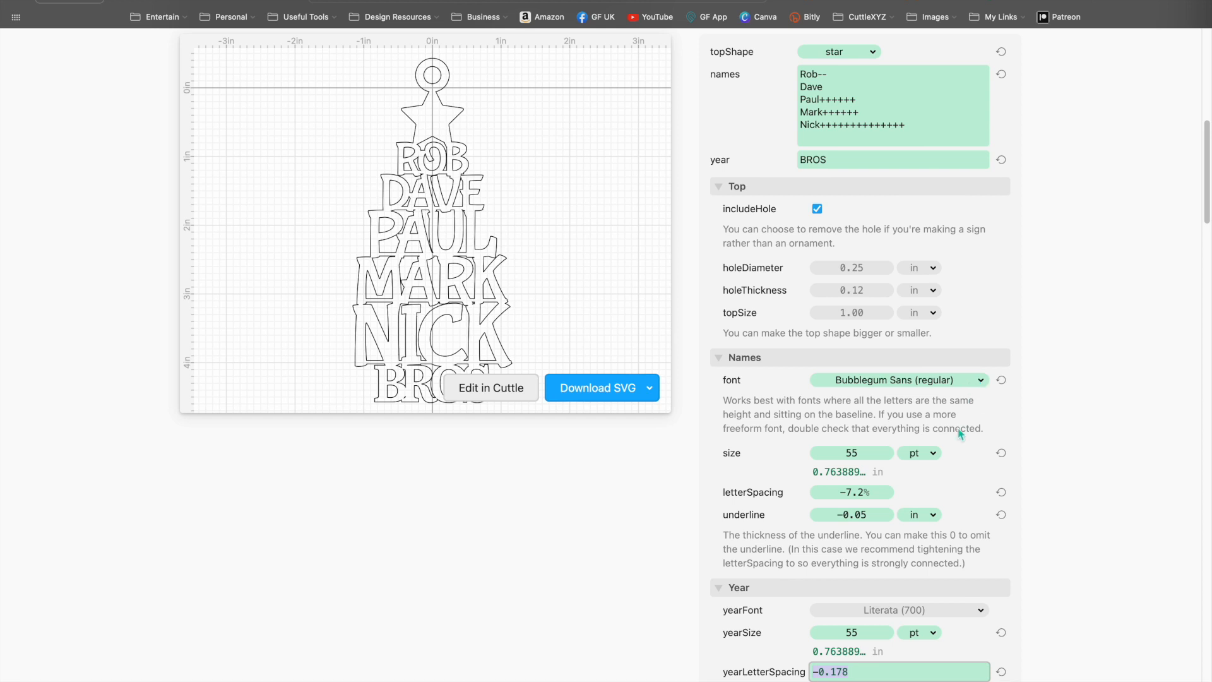
scroll(959, 433, up, 2)
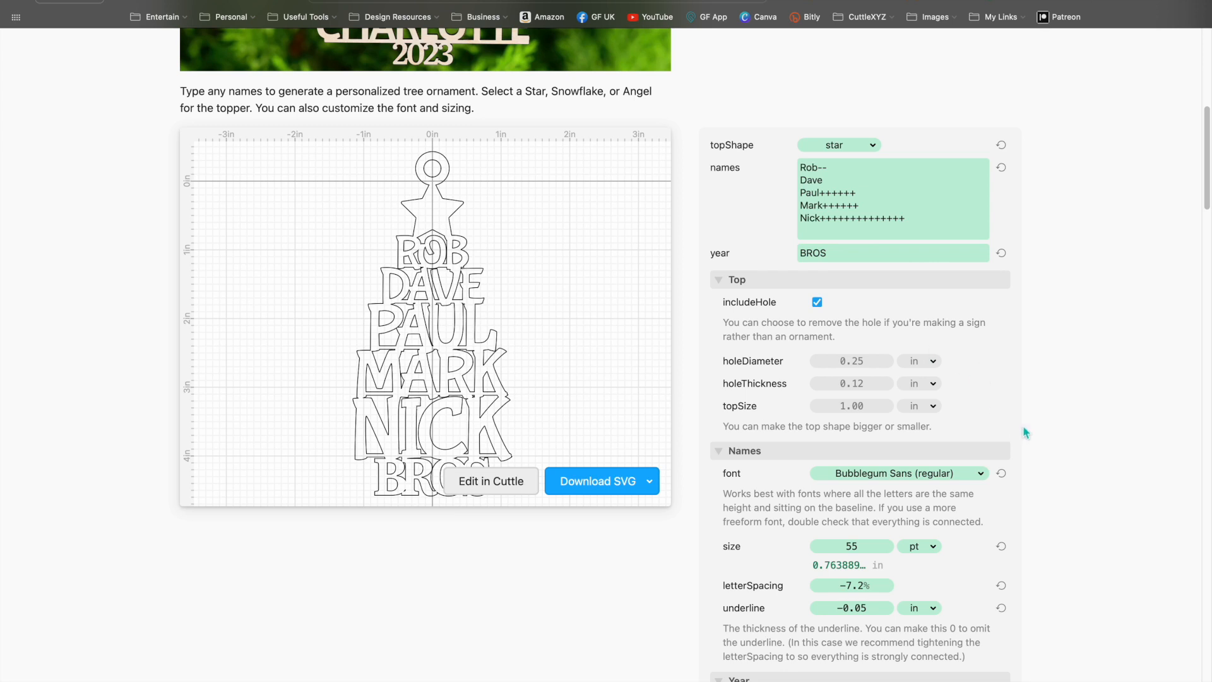
Set the overlap of the ornament's text and underlines to 0.10 in and the corner rounding to 0.01 in.
scroll(1051, 436, down, 6)
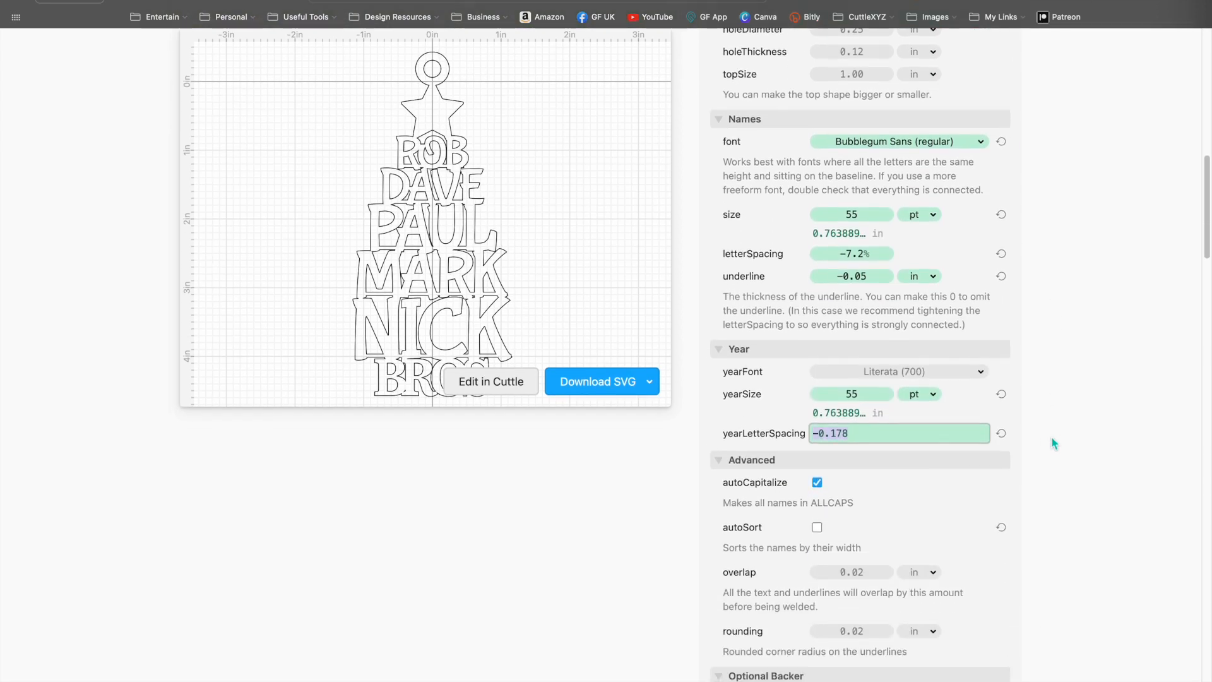
scroll(1051, 443, down, 1)
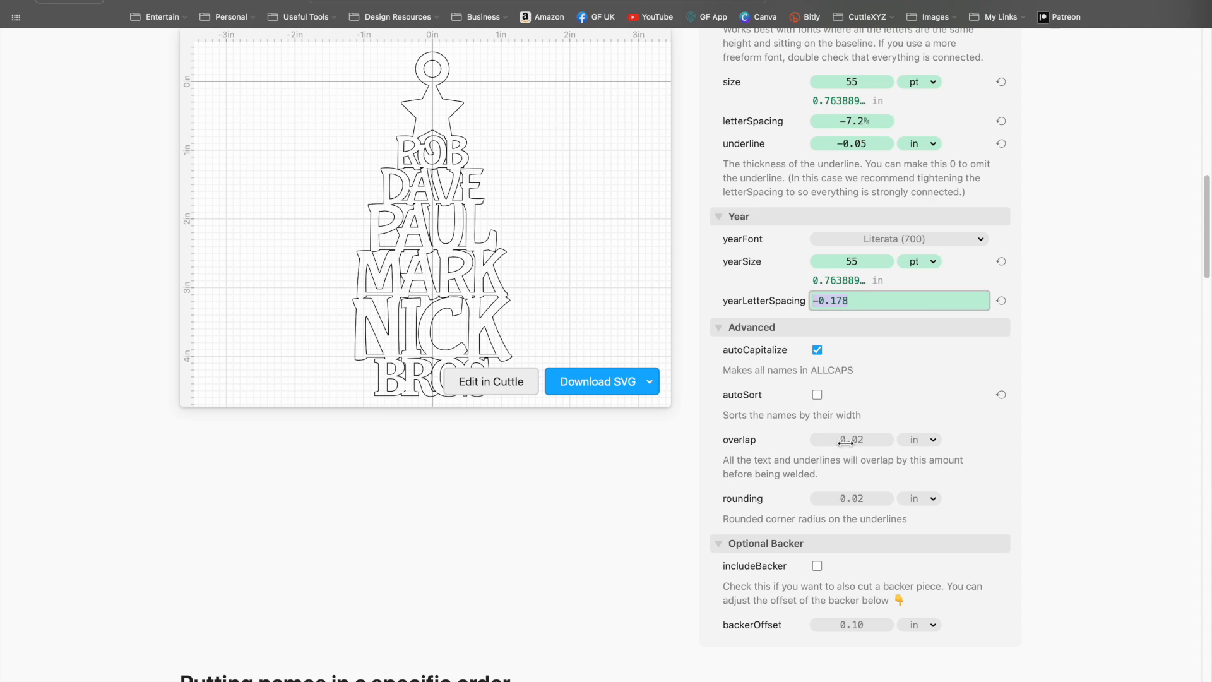
drag(846, 442, 866, 443)
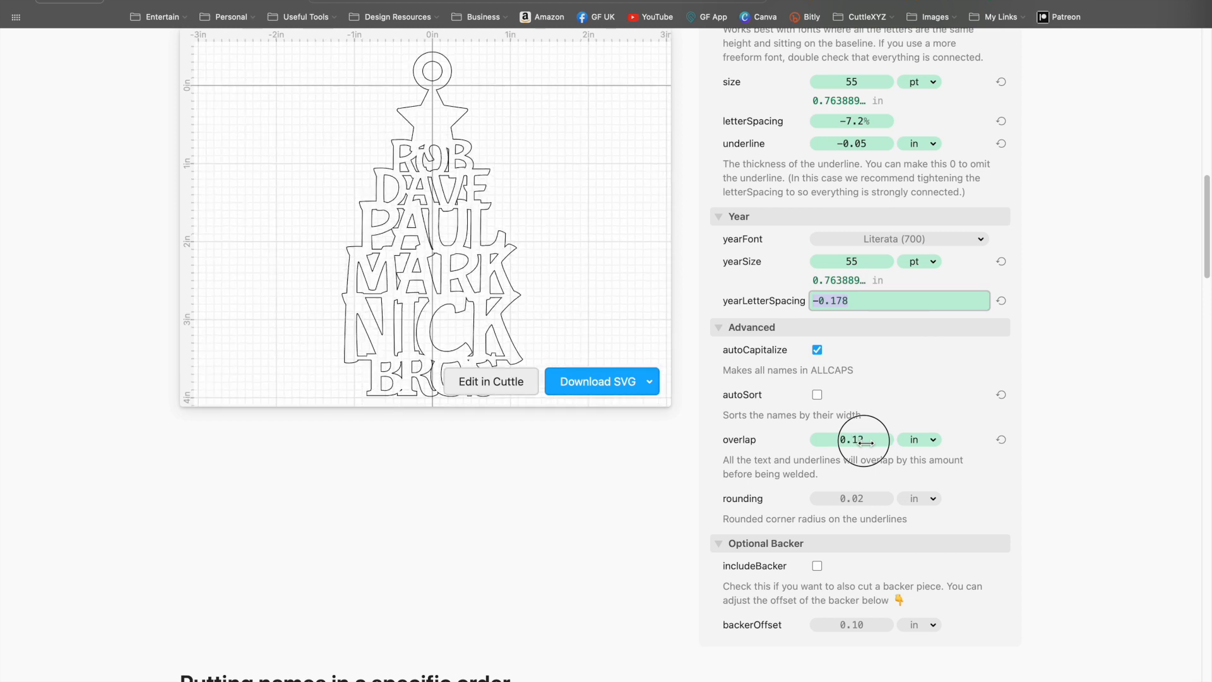
drag(866, 443, 862, 442)
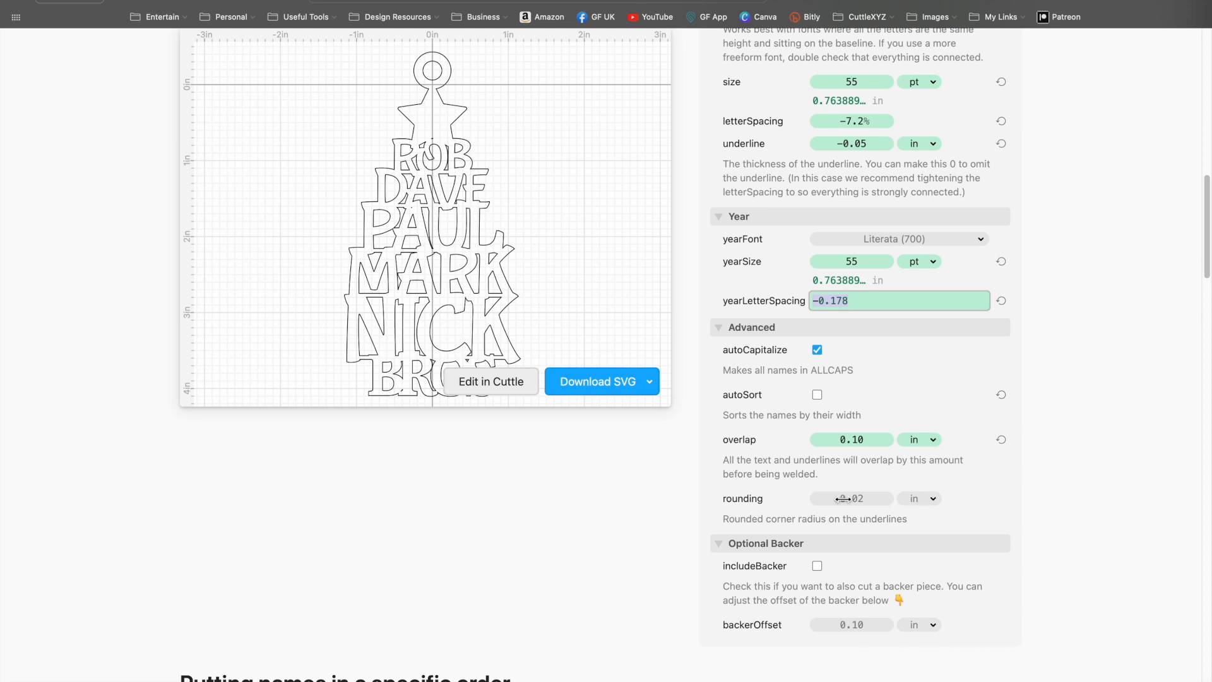
mouse_move(843, 498)
mouse_down()
mouse_move(860, 499)
mouse_move(840, 498)
mouse_up()
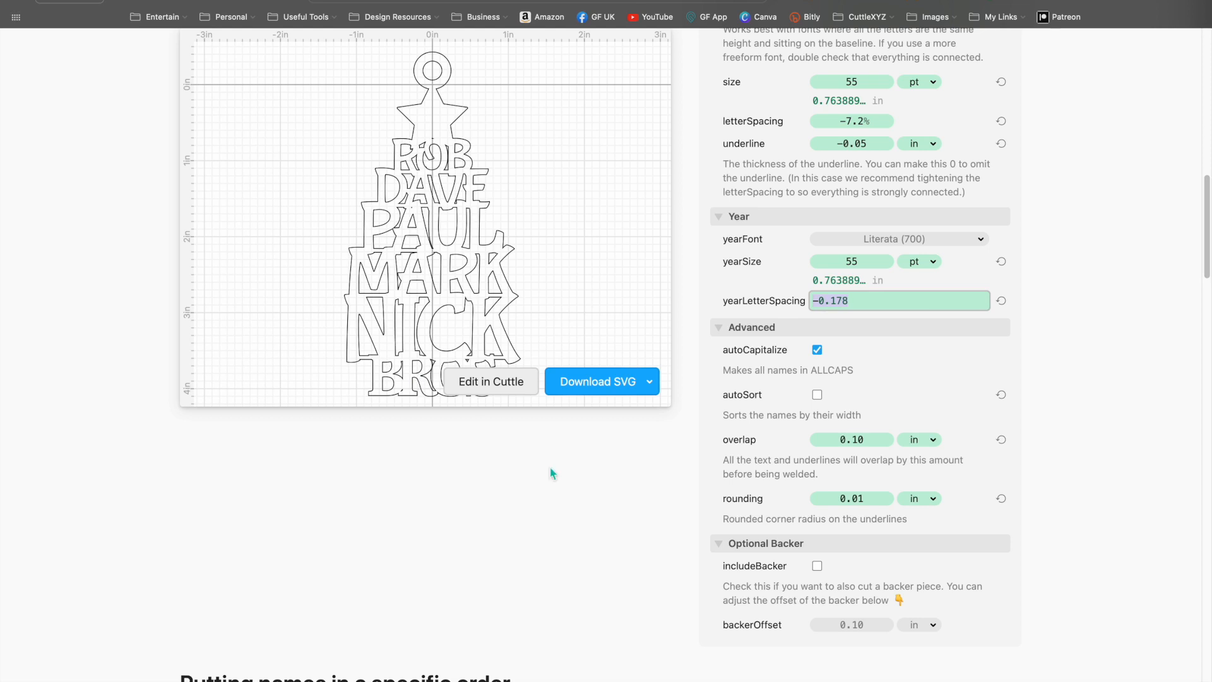
Try including the optional backer piece around the ornament and leave it out again.
click(819, 568)
click(818, 566)
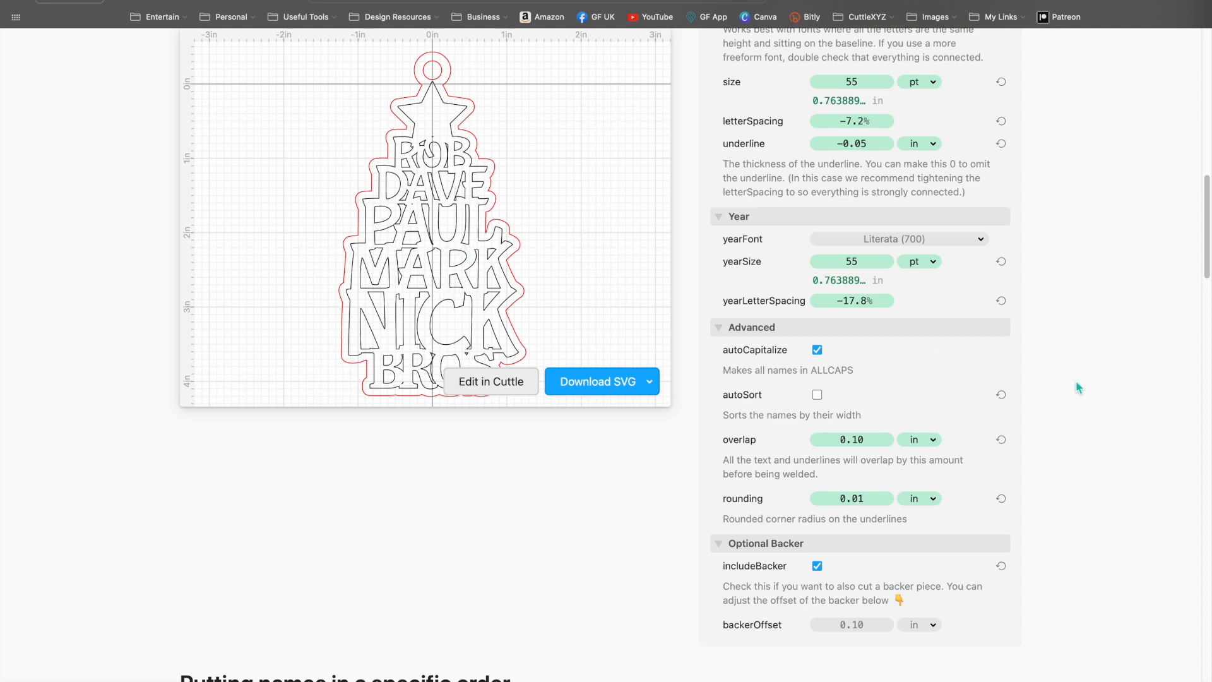
scroll(1078, 388, down, 1)
scroll(1078, 388, down, 4)
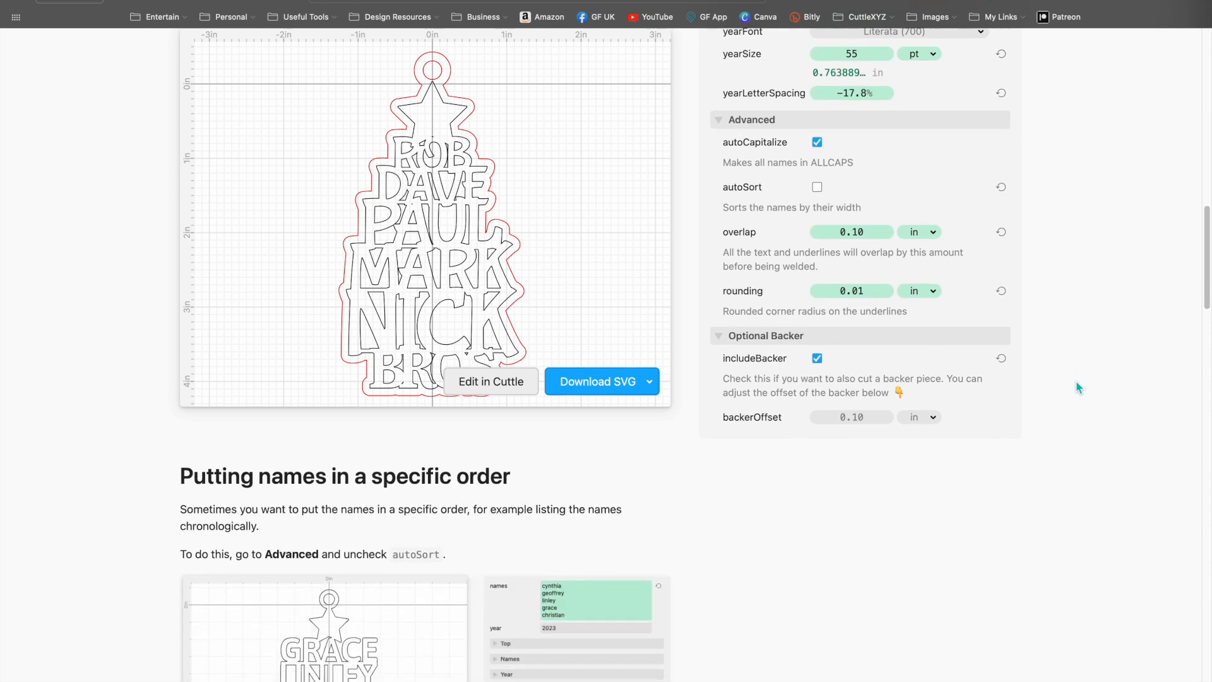
scroll(1078, 388, up, 1)
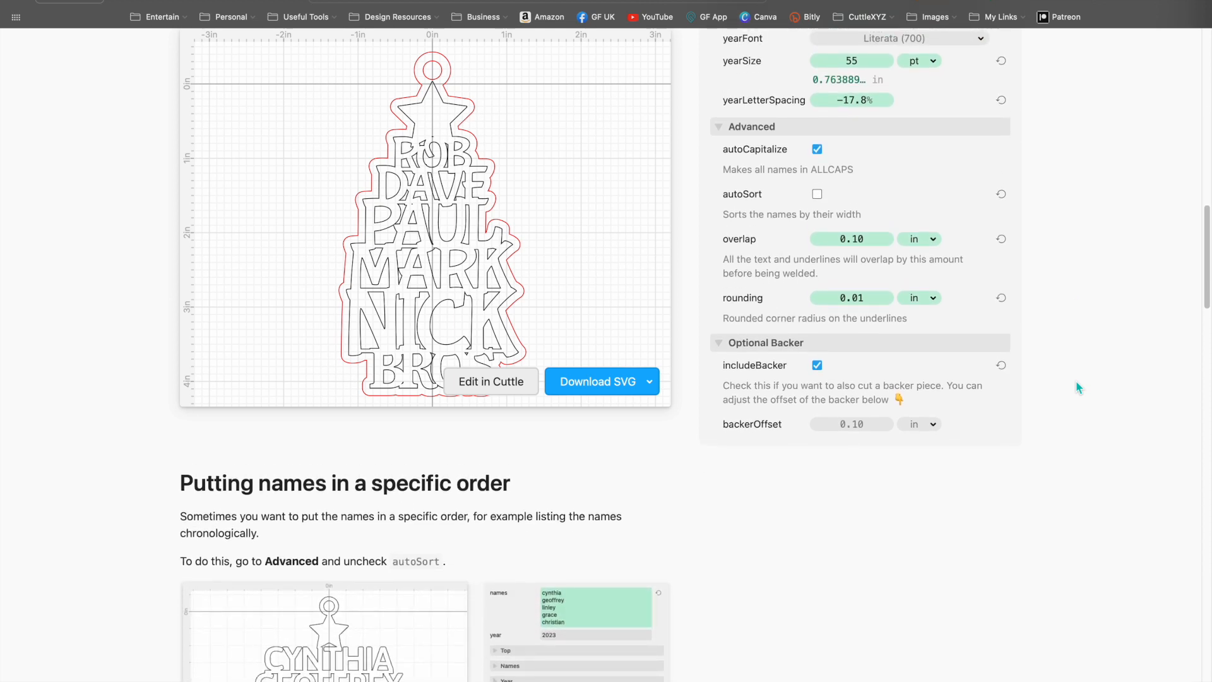
click(818, 366)
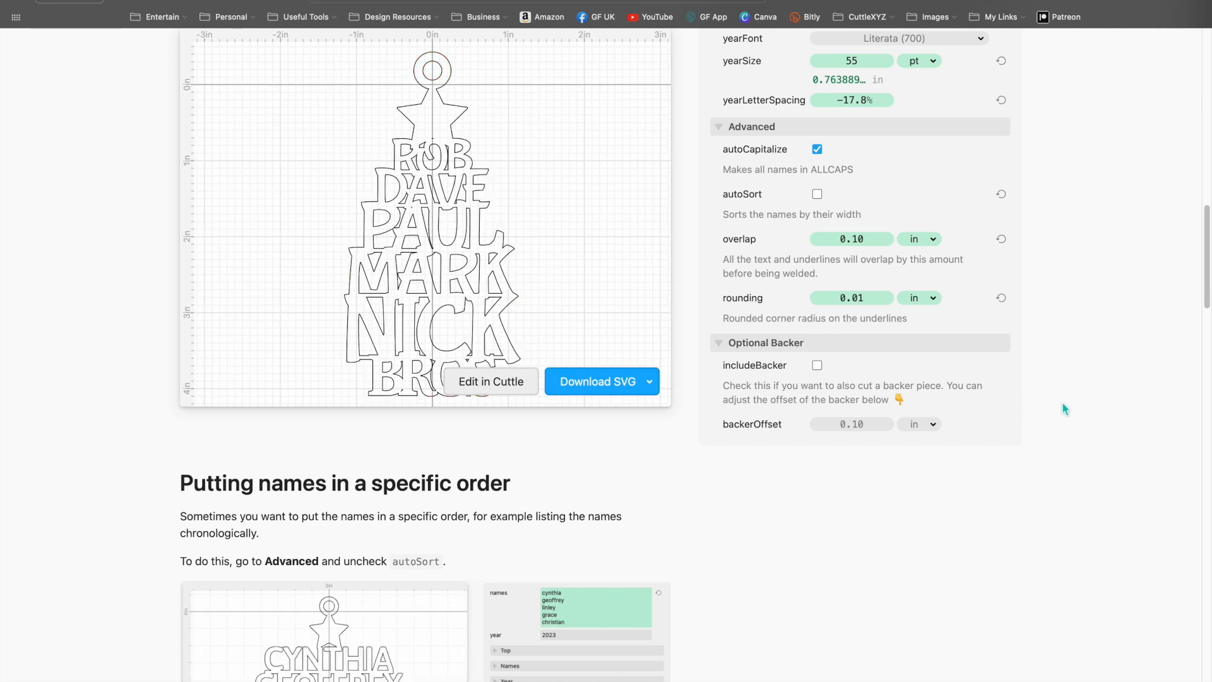
Download the finished names ornament as a standard SVG file.
scroll(1065, 409, down, 1)
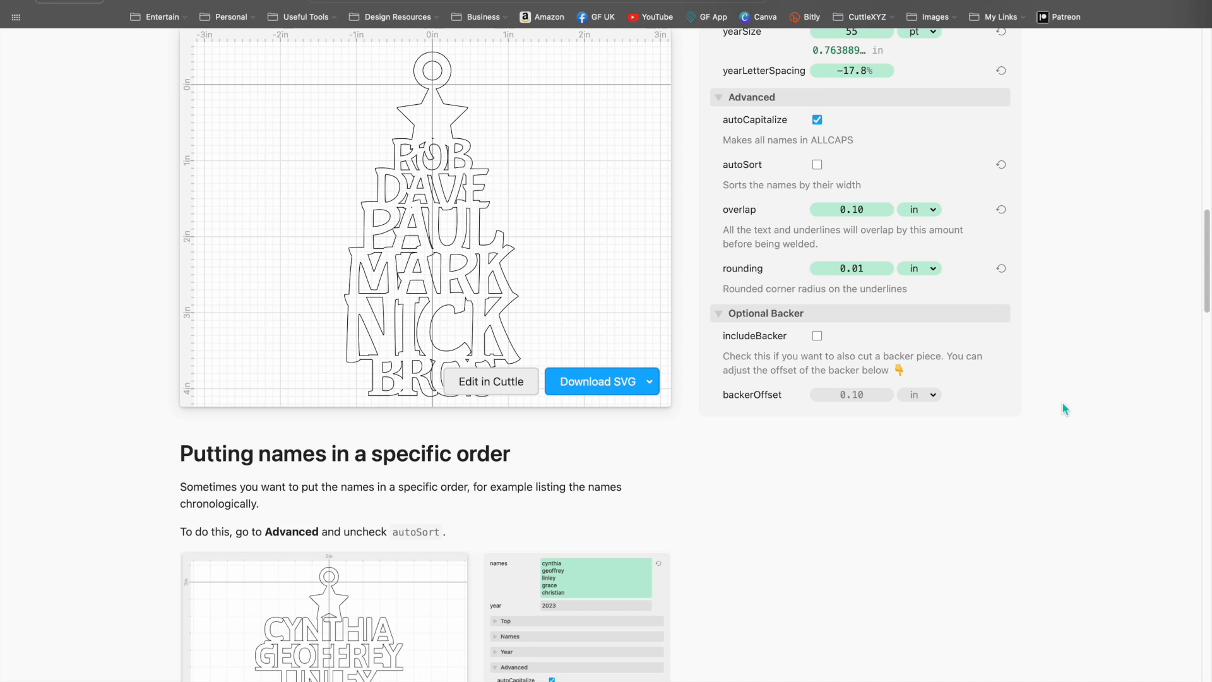
click(650, 382)
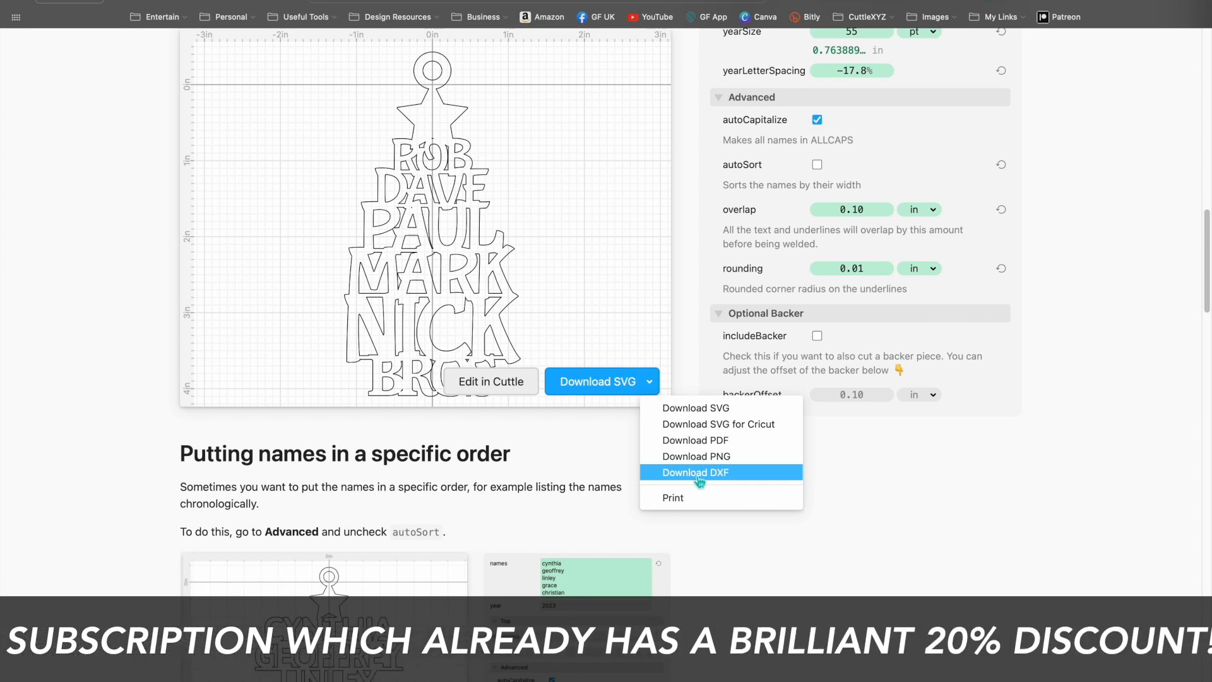
click(688, 410)
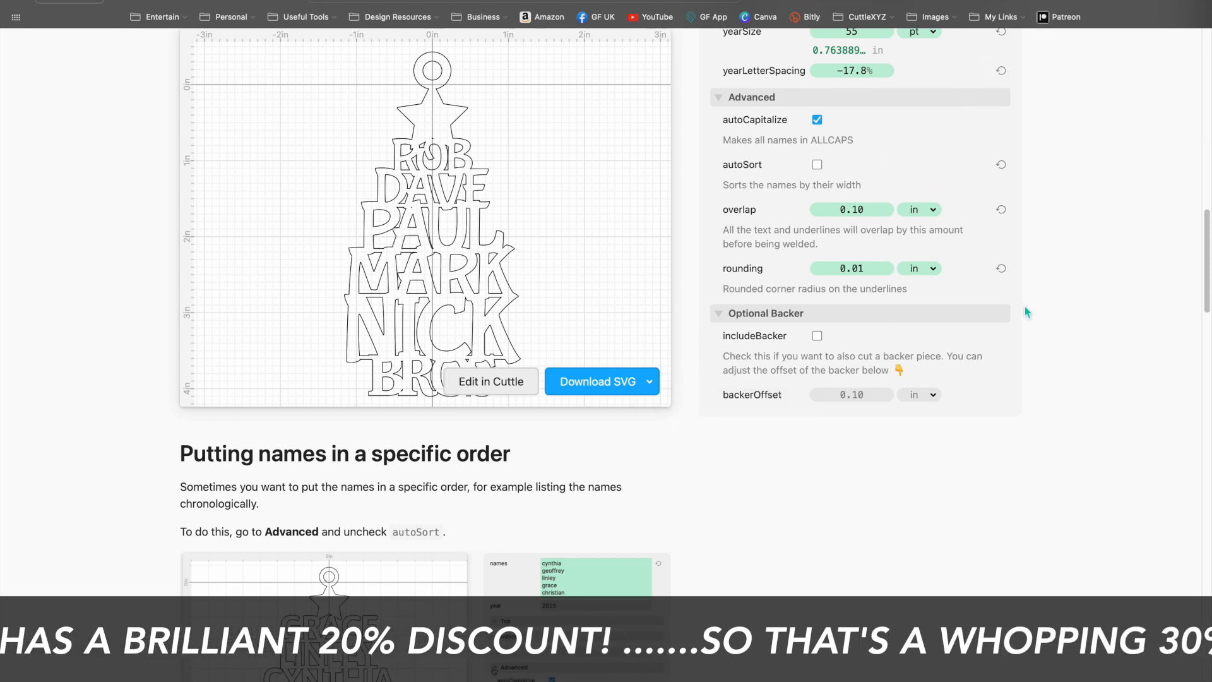